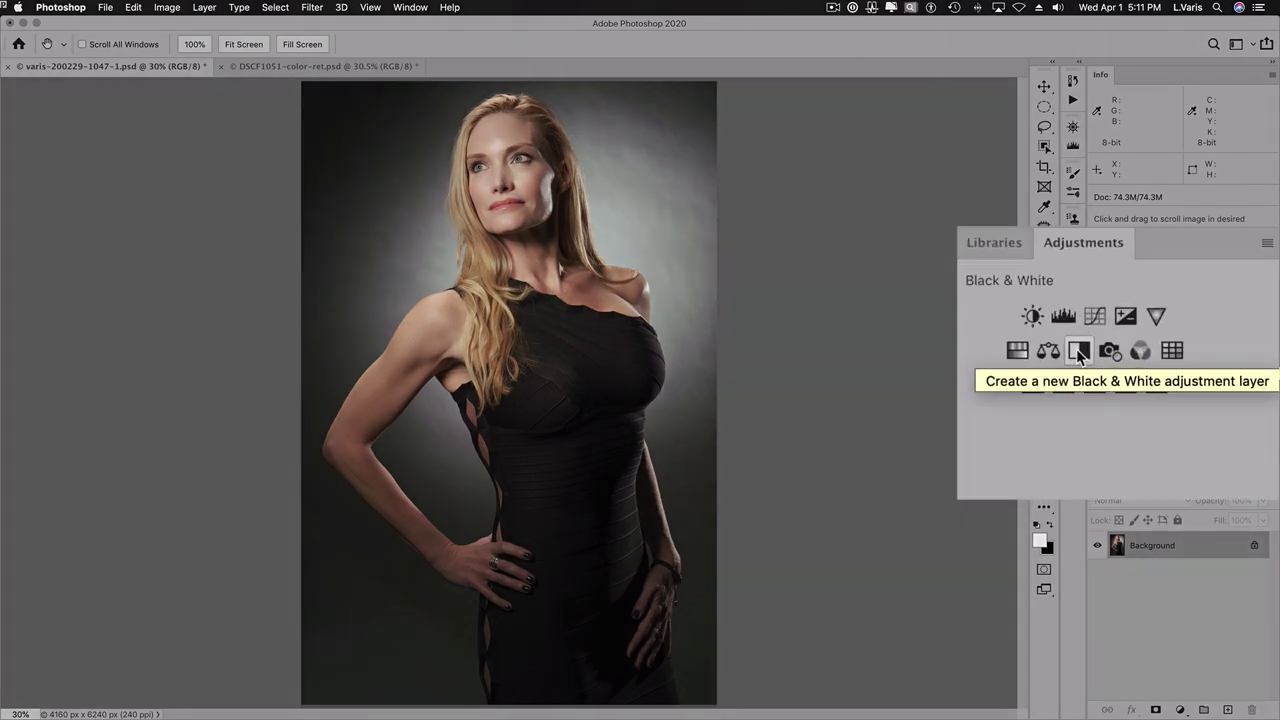
- Add a Black & White adjustment layer and raise Reds, Yellows to 169 and Greens to 57
{"action": "left_click", "coordinate": [1078, 352]}
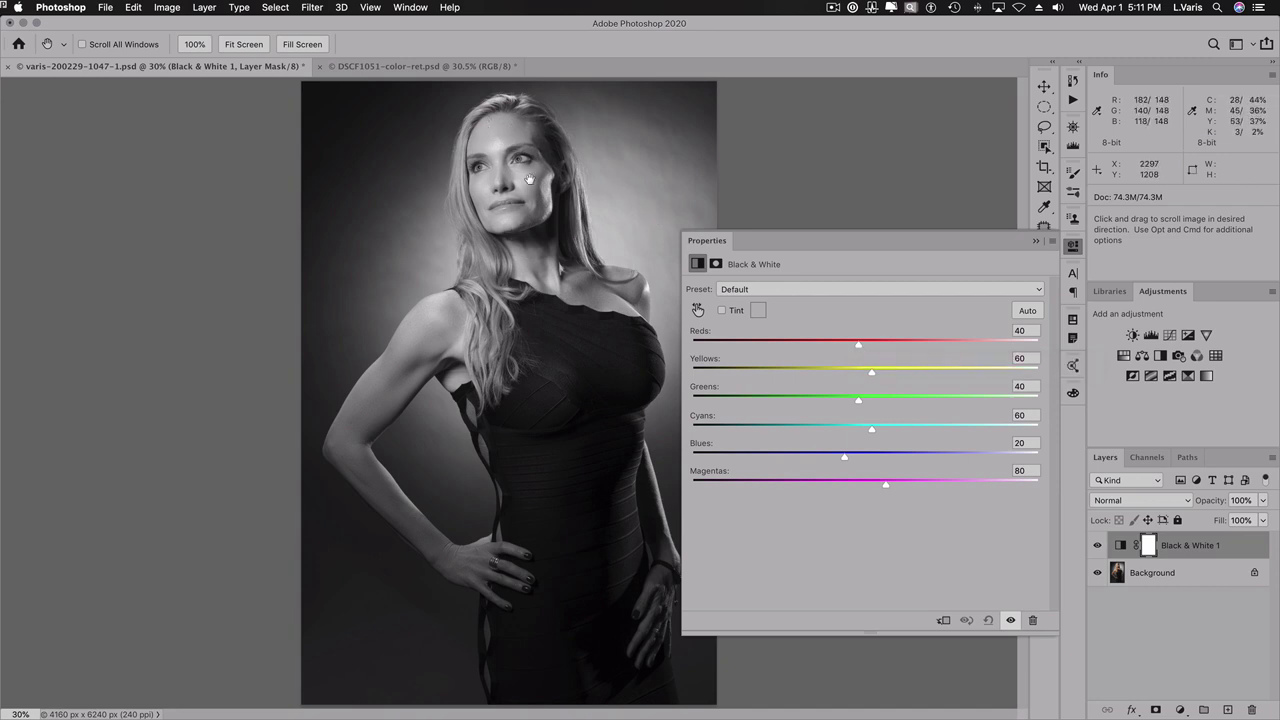
{"action": "left_click_drag", "start_coordinate": [851, 347], "coordinate": [947, 374]}
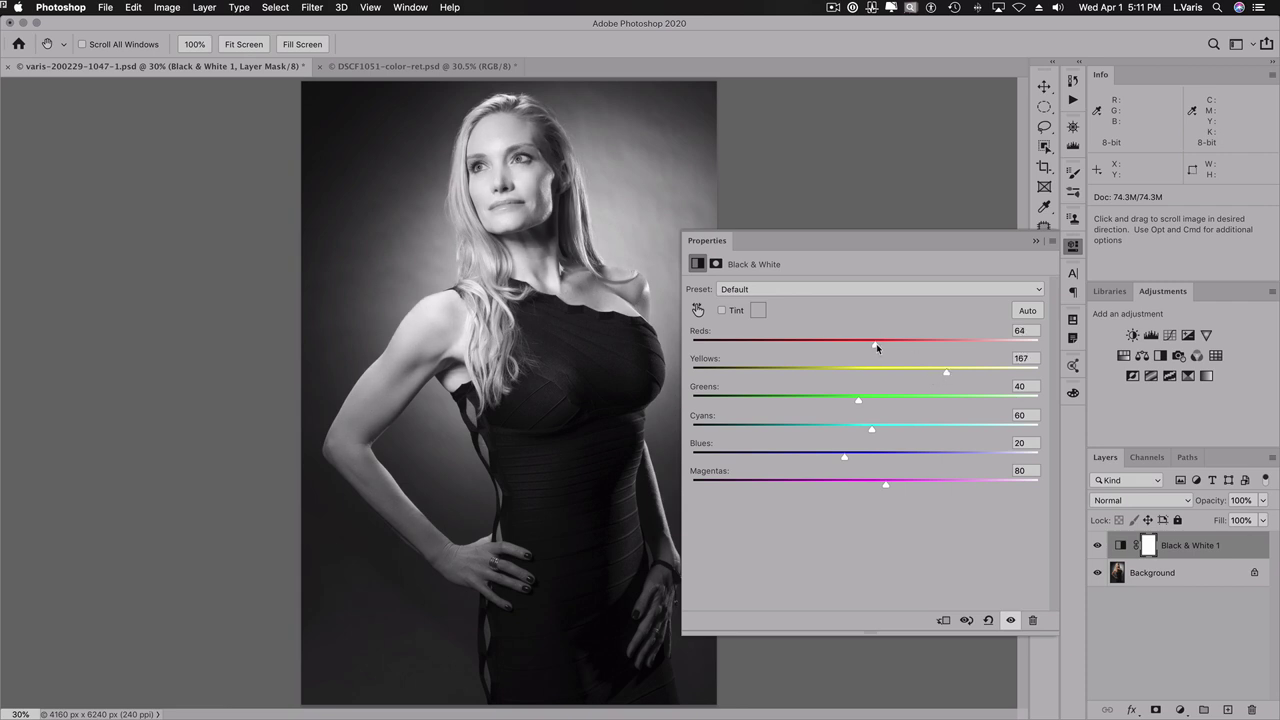
{"action": "left_click_drag", "start_coordinate": [876, 343], "coordinate": [877, 343]}
{"action": "left_click_drag", "start_coordinate": [946, 372], "coordinate": [948, 372]}
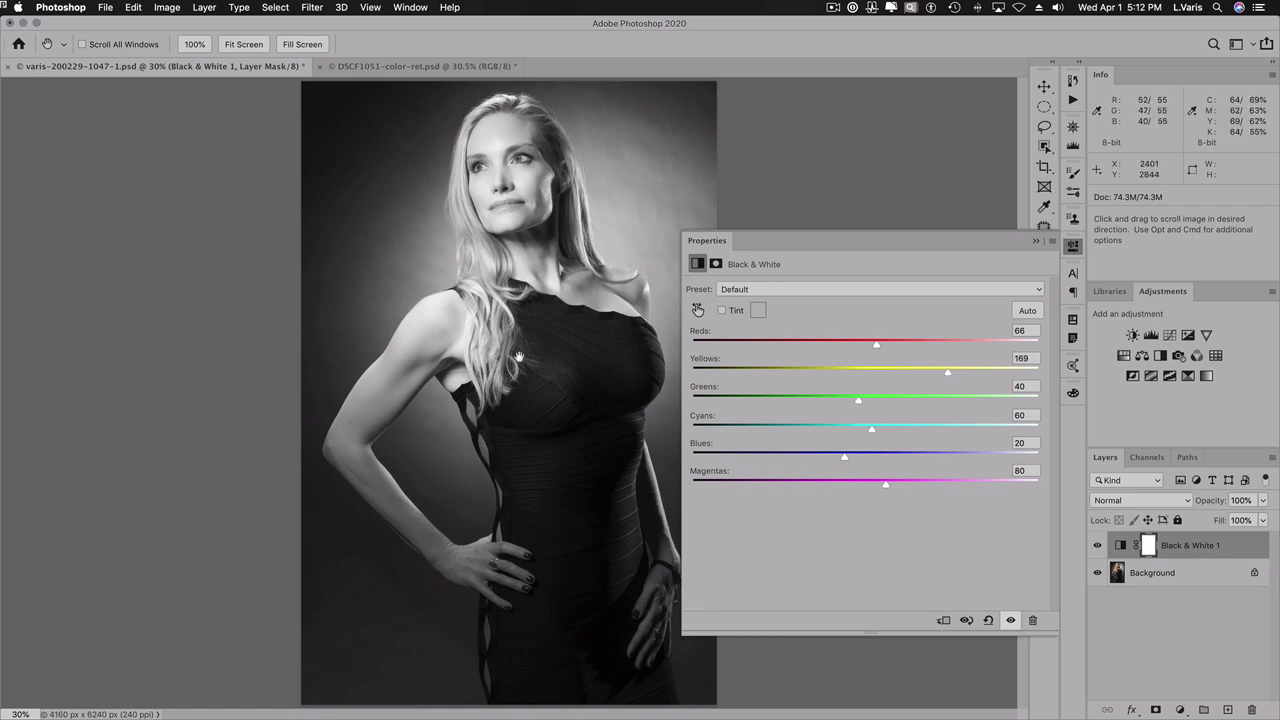
{"action": "left_click", "coordinate": [698, 310]}
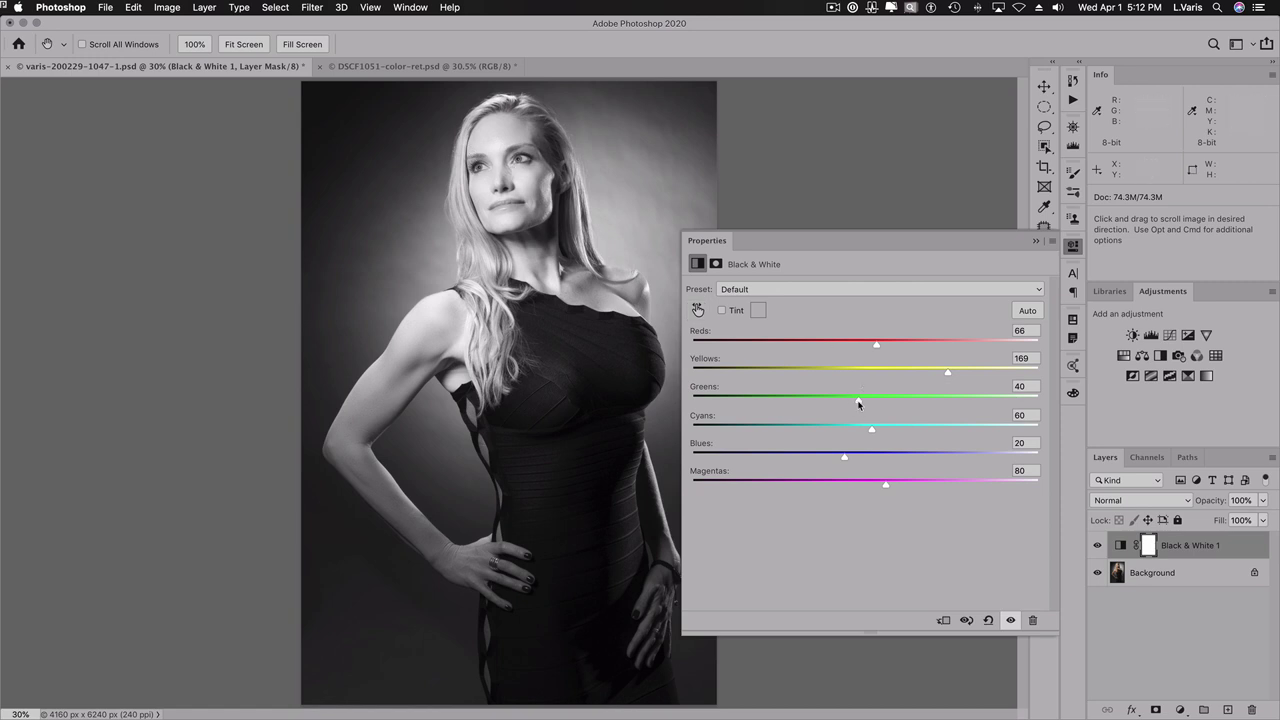
{"action": "mouse_move", "coordinate": [858, 403]}
{"action": "left_mouse_down"}
{"action": "mouse_move", "coordinate": [893, 403]}
{"action": "mouse_move", "coordinate": [869, 403]}
{"action": "left_mouse_up"}
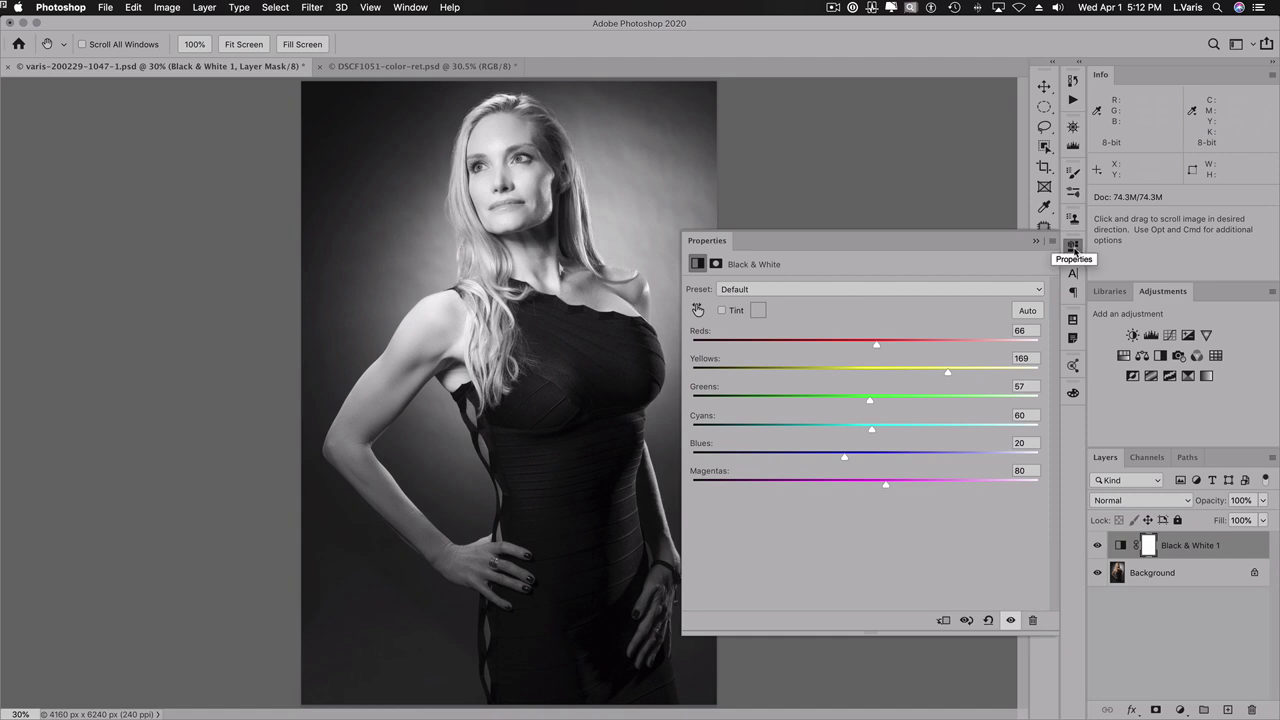
{"action": "left_click", "coordinate": [1072, 247]}
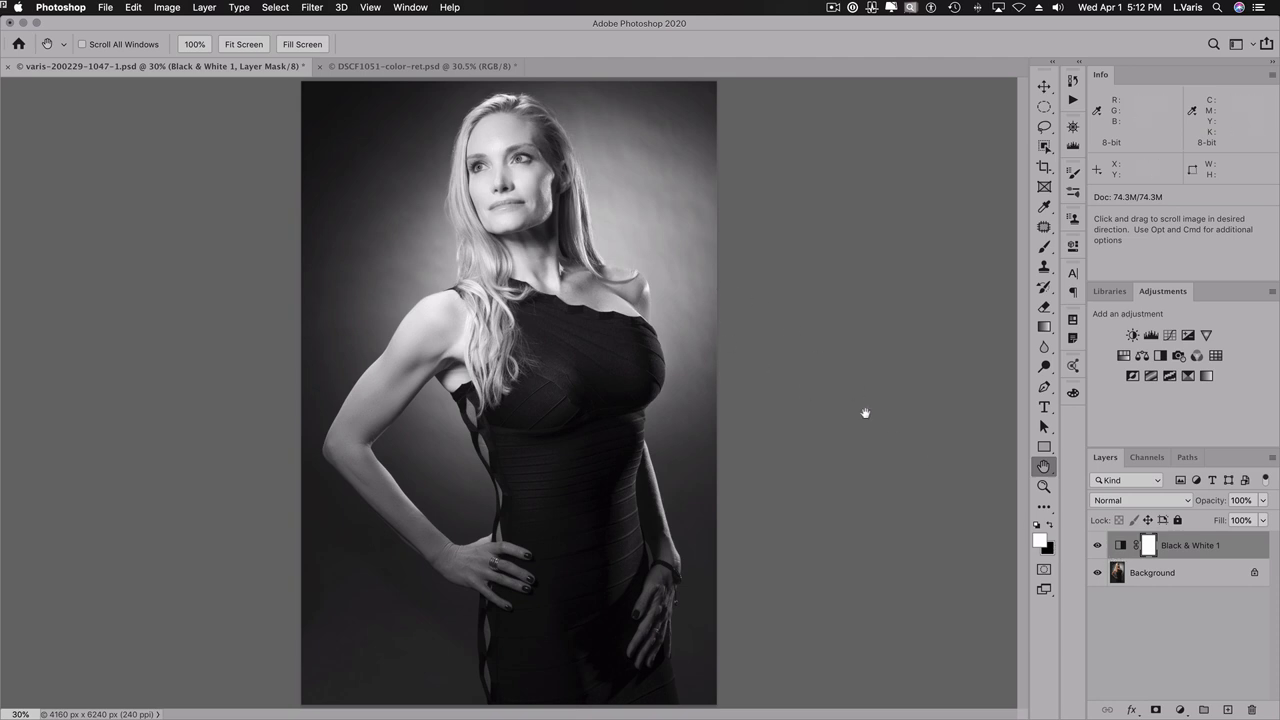
- Reopen the Black & White settings and lower Reds slightly to 67
{"action": "double_click", "coordinate": [1120, 545]}
{"action": "left_click_drag", "start_coordinate": [878, 343], "coordinate": [878, 347]}
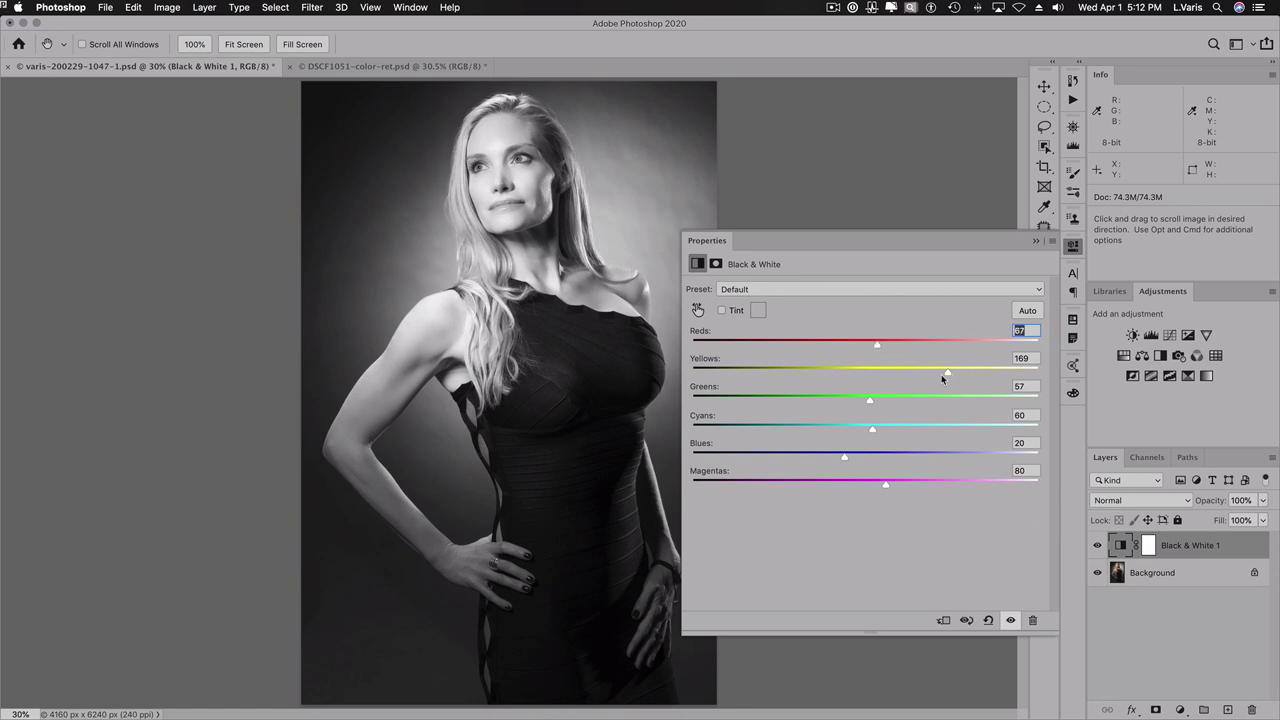
{"action": "left_click", "coordinate": [1073, 246]}
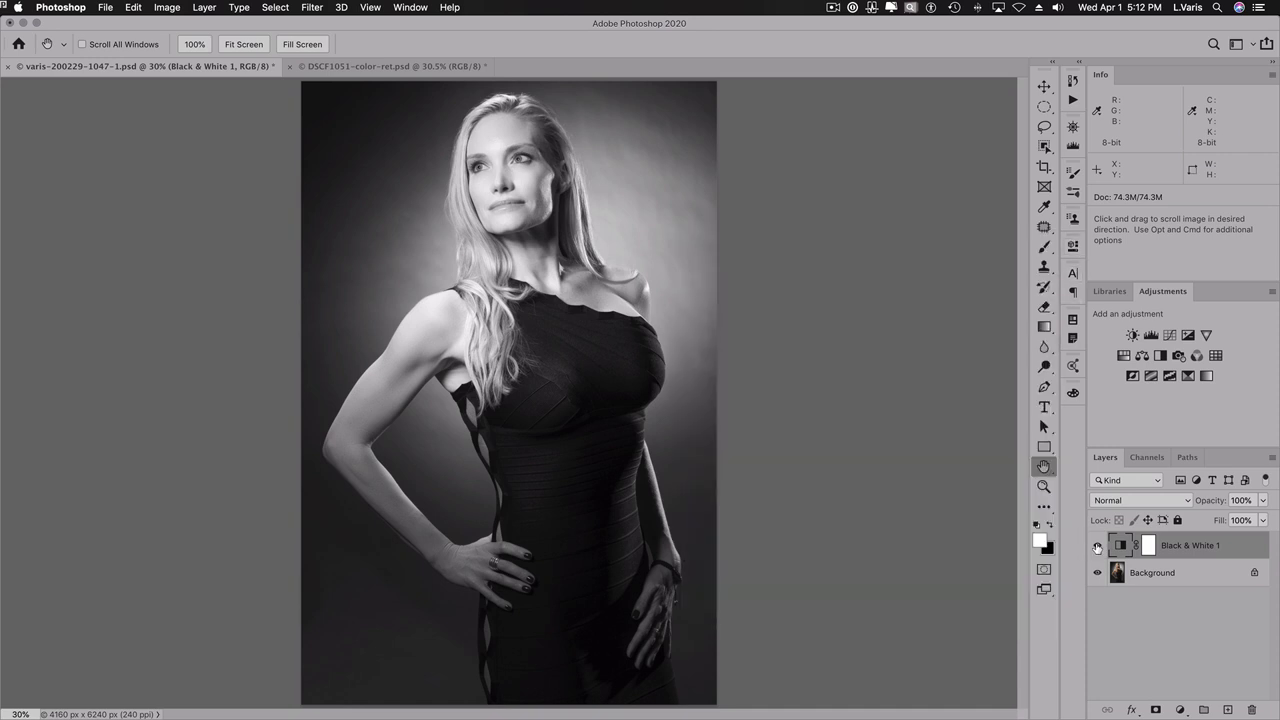
- Hide Black & White 1 and view the Red channel, then the Green channel, alone
{"action": "left_click", "coordinate": [1097, 546]}
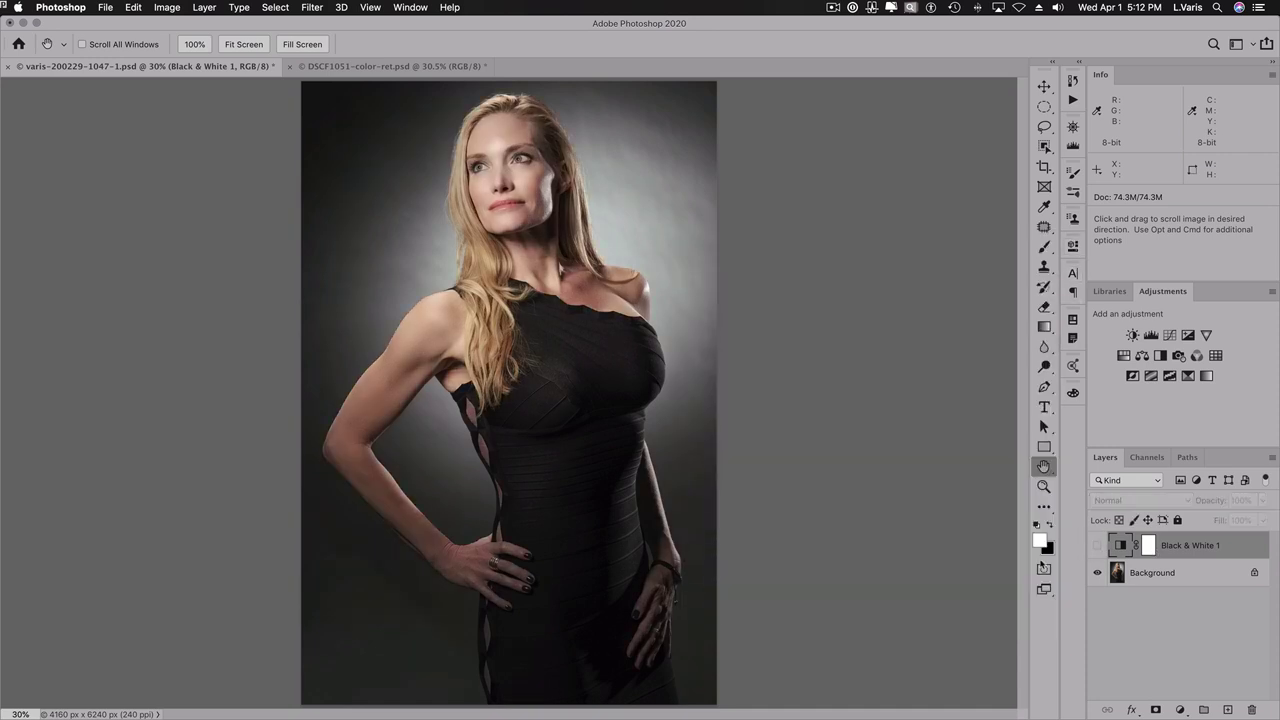
{"action": "left_click", "coordinate": [1147, 457]}
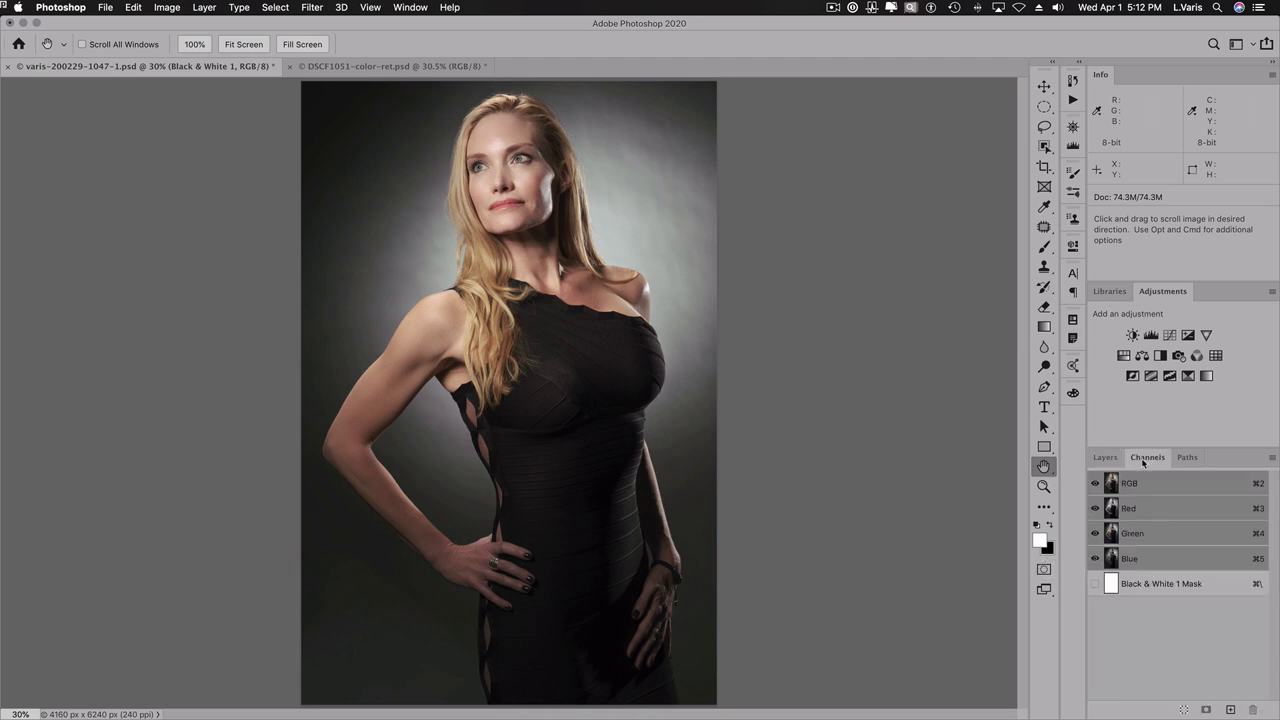
{"action": "double_click", "coordinate": [1163, 291]}
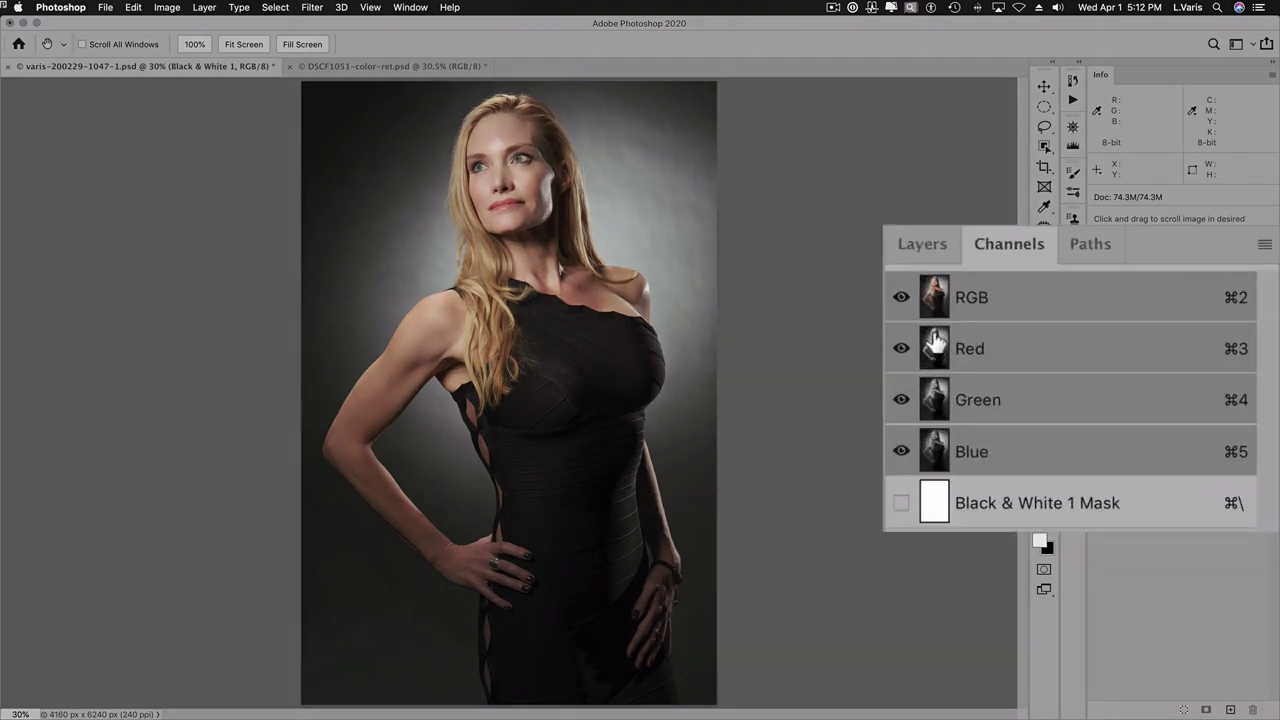
{"action": "left_click", "coordinate": [1112, 366]}
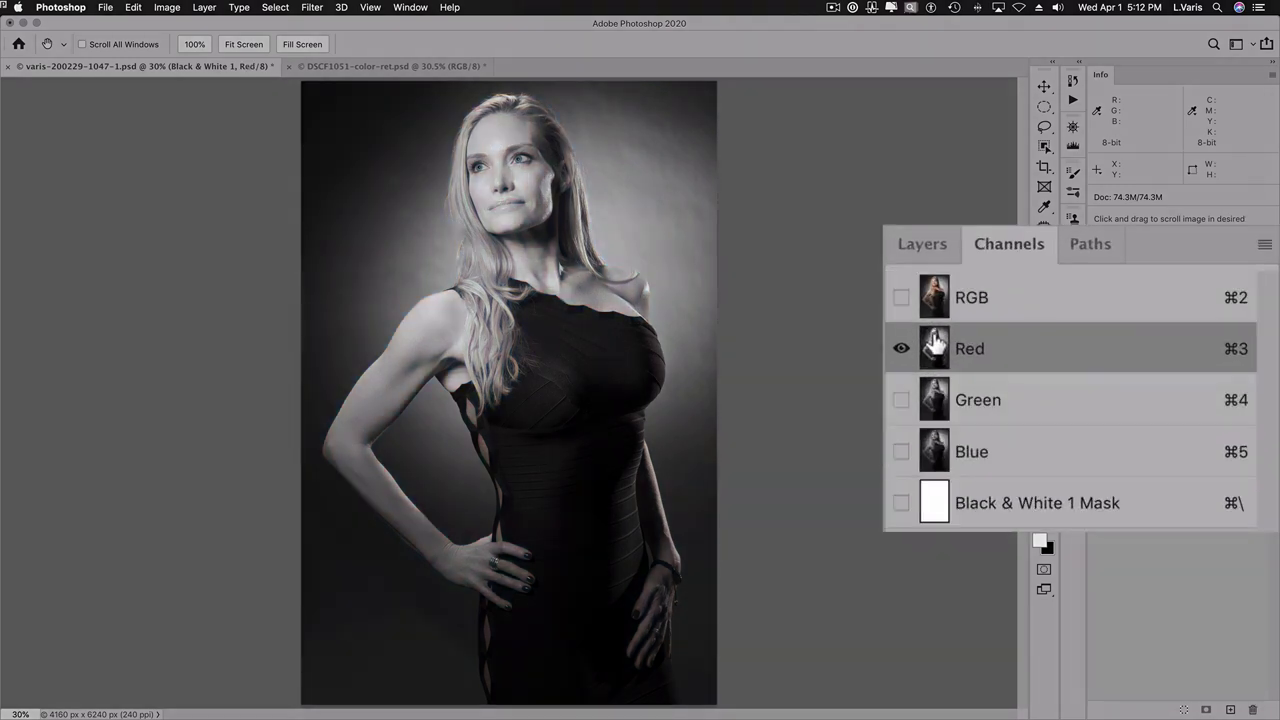
{"action": "left_click", "coordinate": [937, 402]}
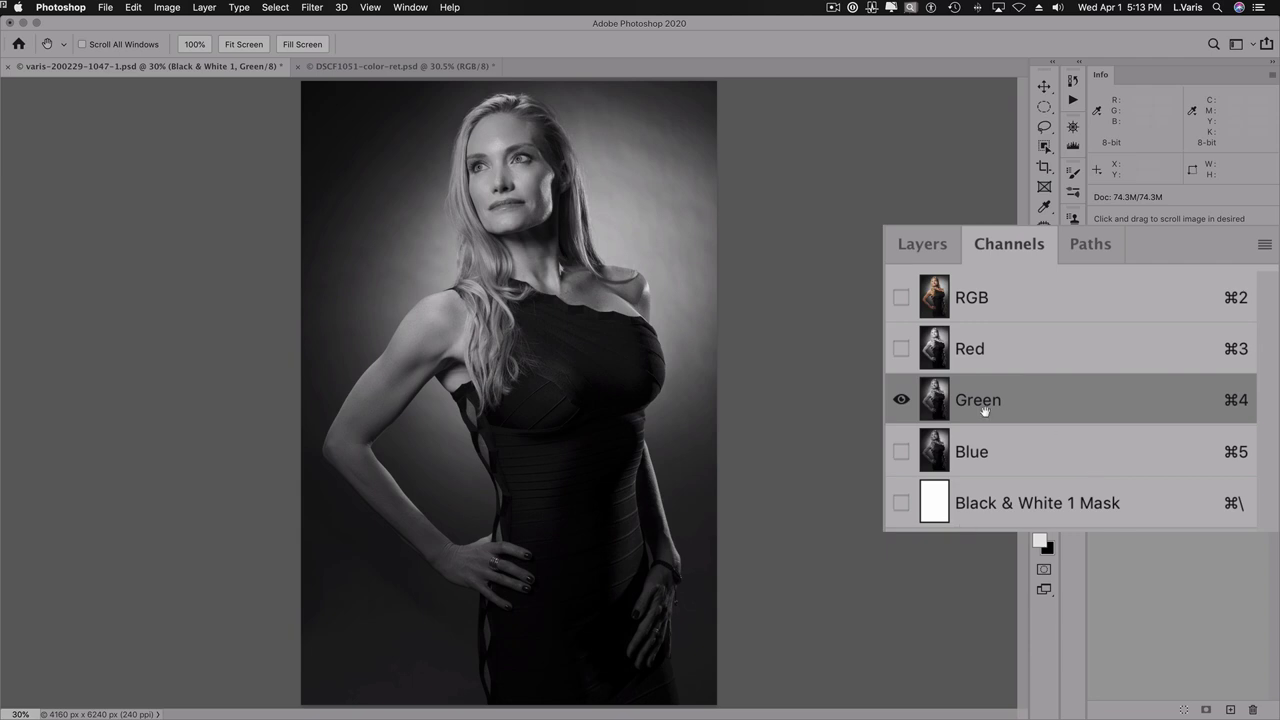
{"action": "key", "text": "super"}
- Zoom in on the face and cycle through the Blue, Green and Red channels back to RGB
{"action": "left_click", "coordinate": [508, 202]}
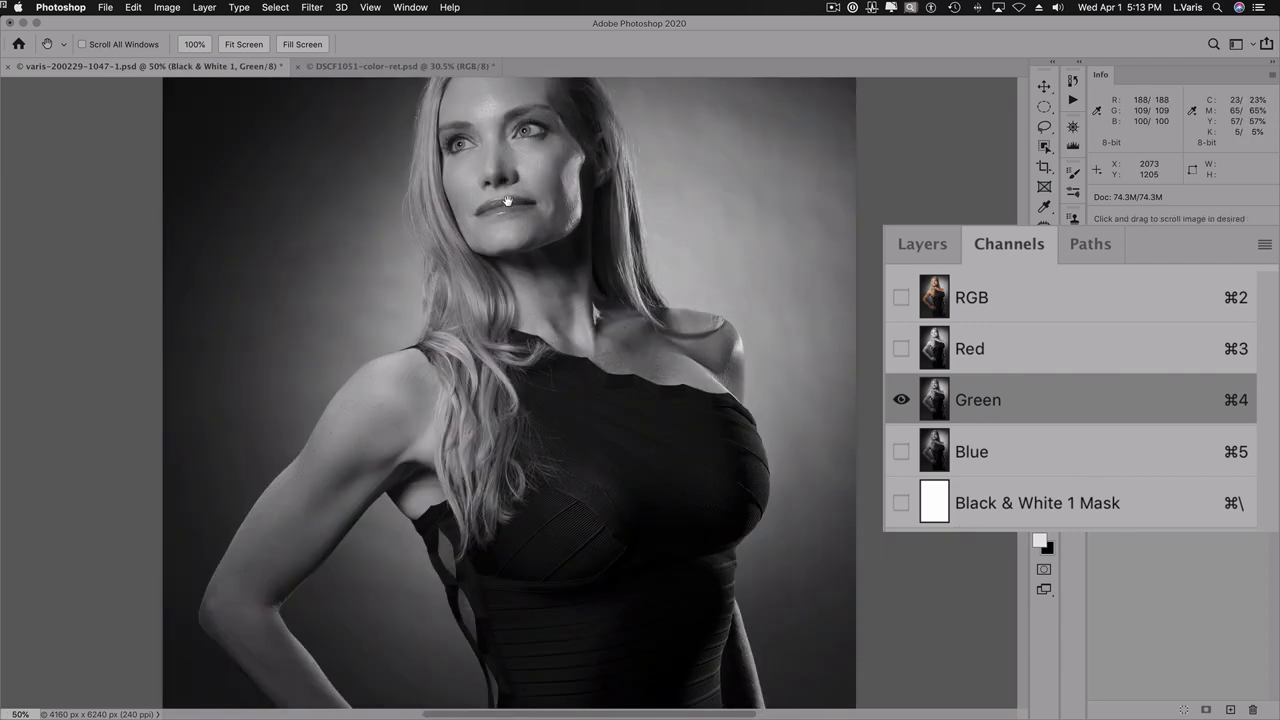
{"action": "left_click_drag", "start_coordinate": [509, 203], "coordinate": [502, 266]}
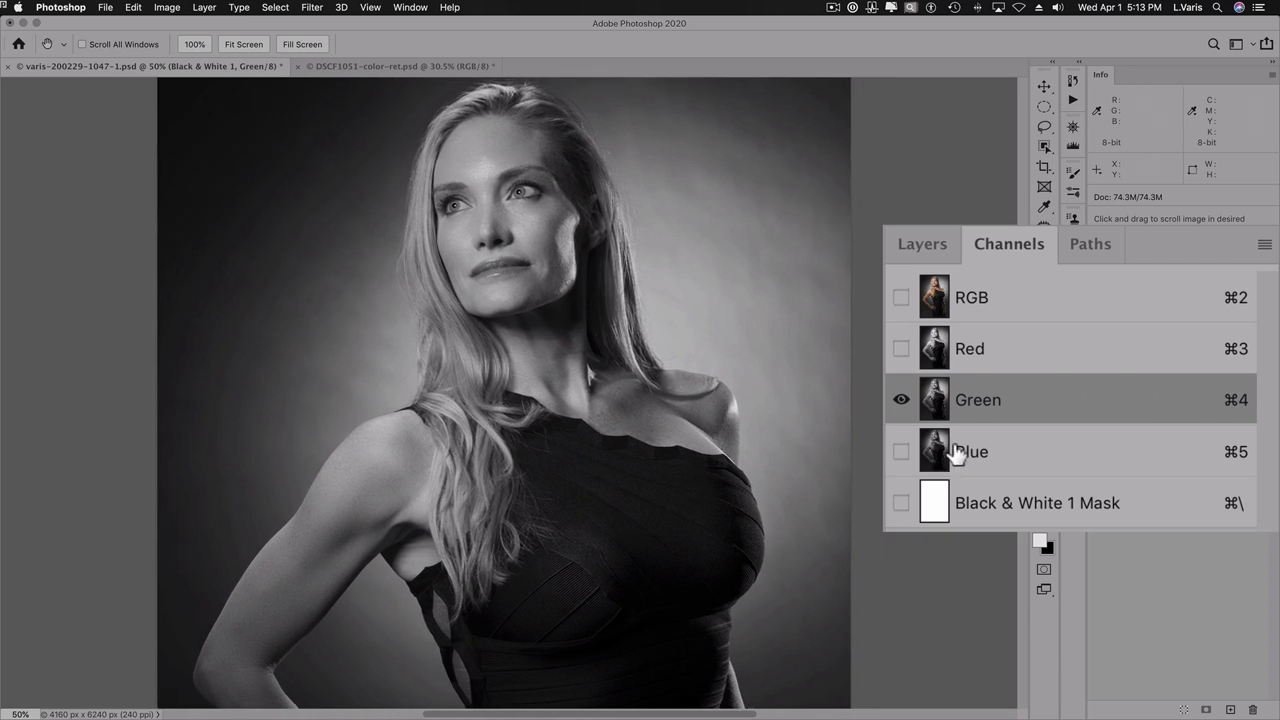
{"action": "left_click", "coordinate": [938, 455]}
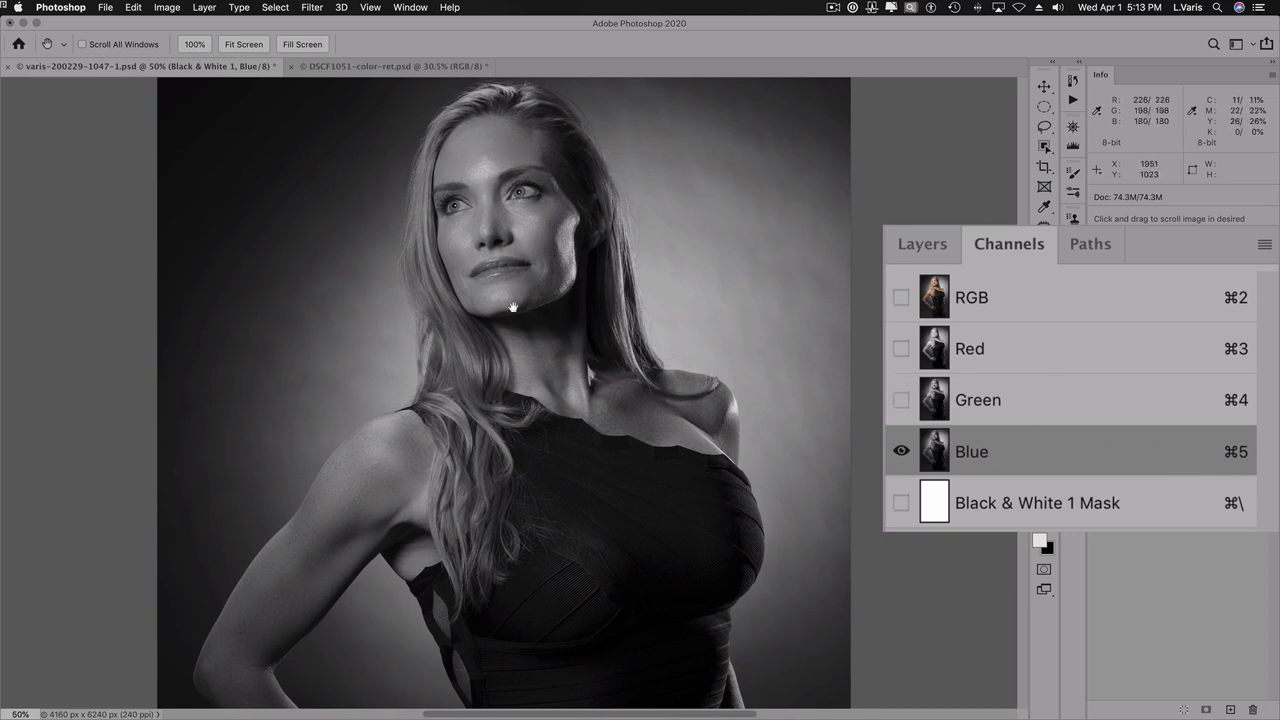
{"action": "left_click", "coordinate": [930, 405]}
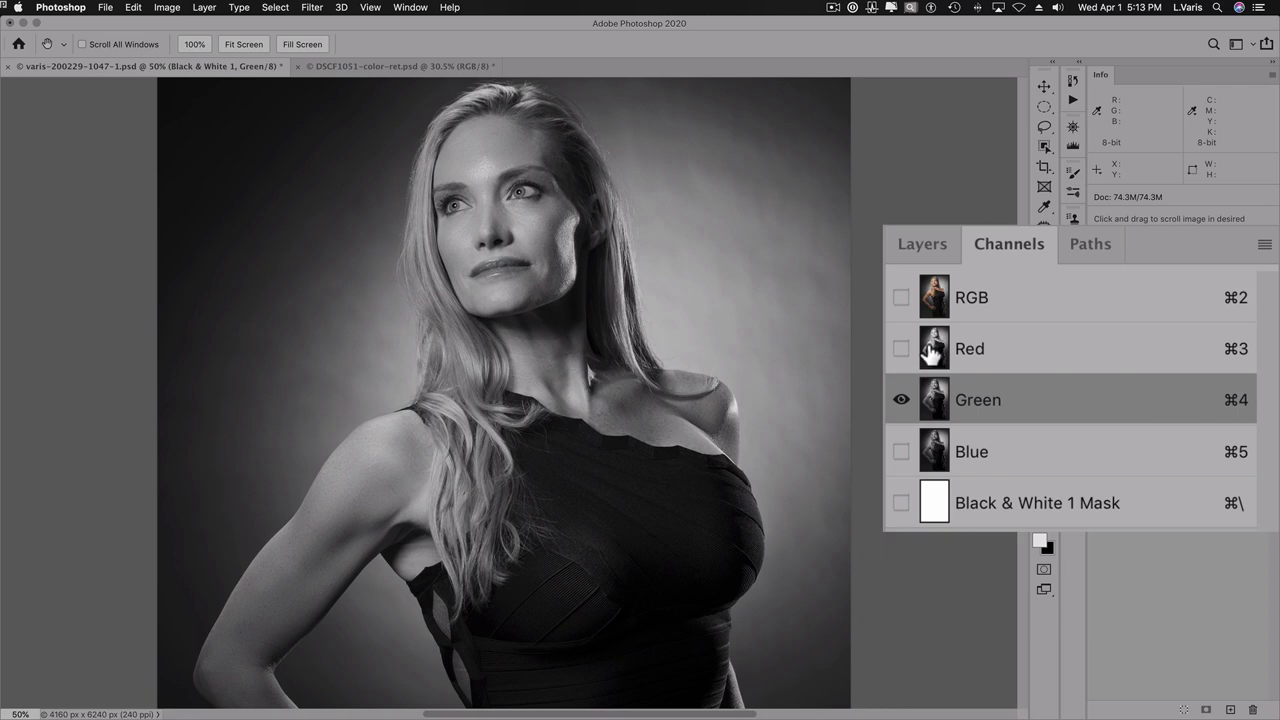
{"action": "left_click", "coordinate": [930, 352]}
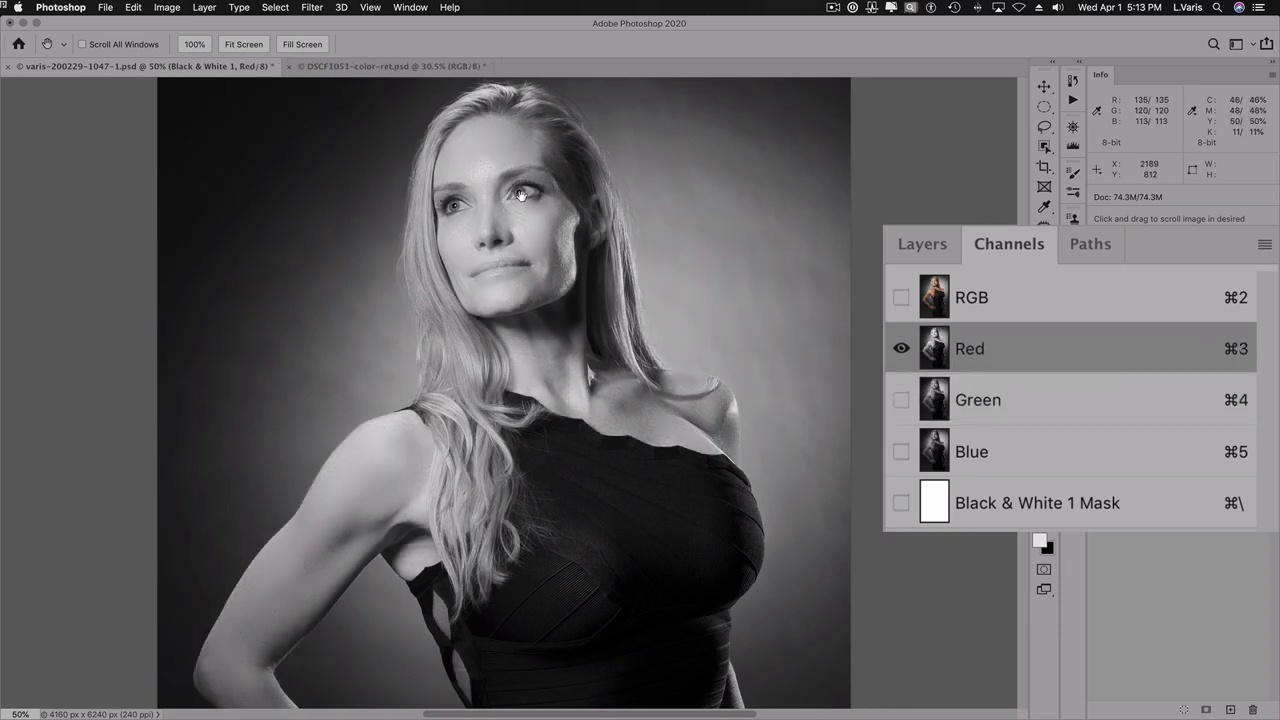
{"action": "left_click", "coordinate": [935, 300]}
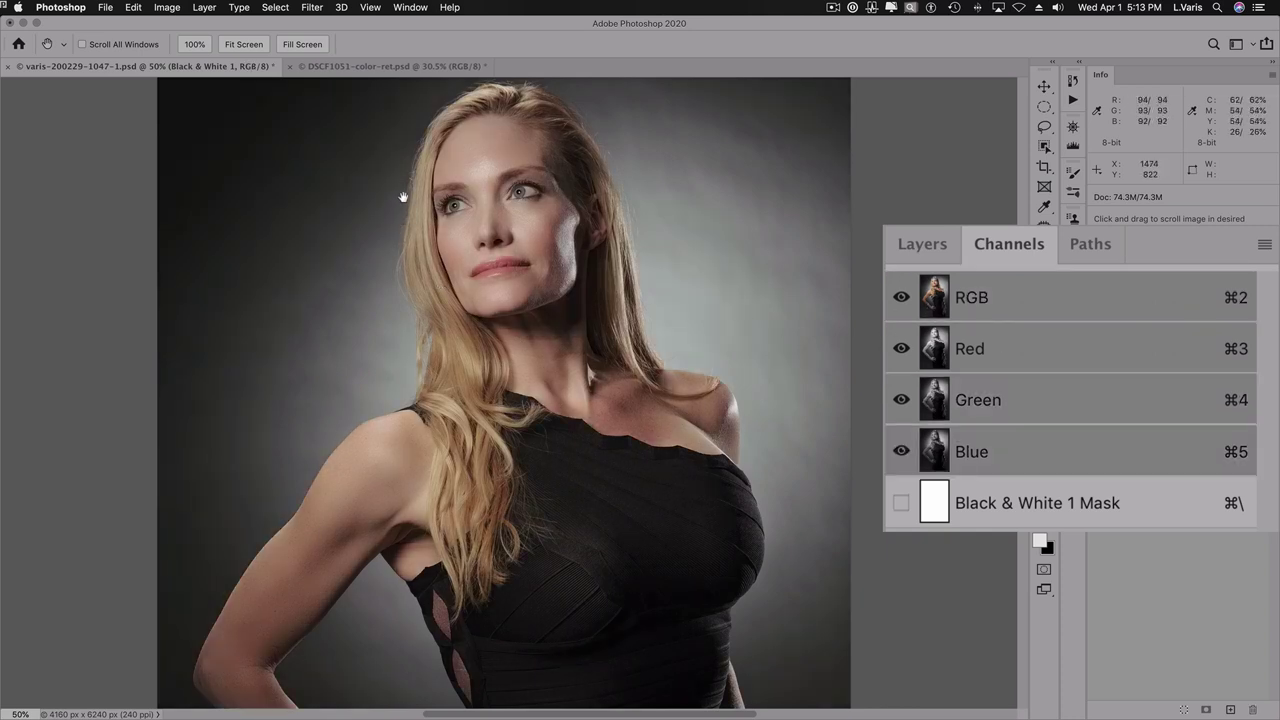
- Zoom to 100% around the eye and compare the Red, Green and Blue channels
{"action": "left_click", "coordinate": [505, 205]}
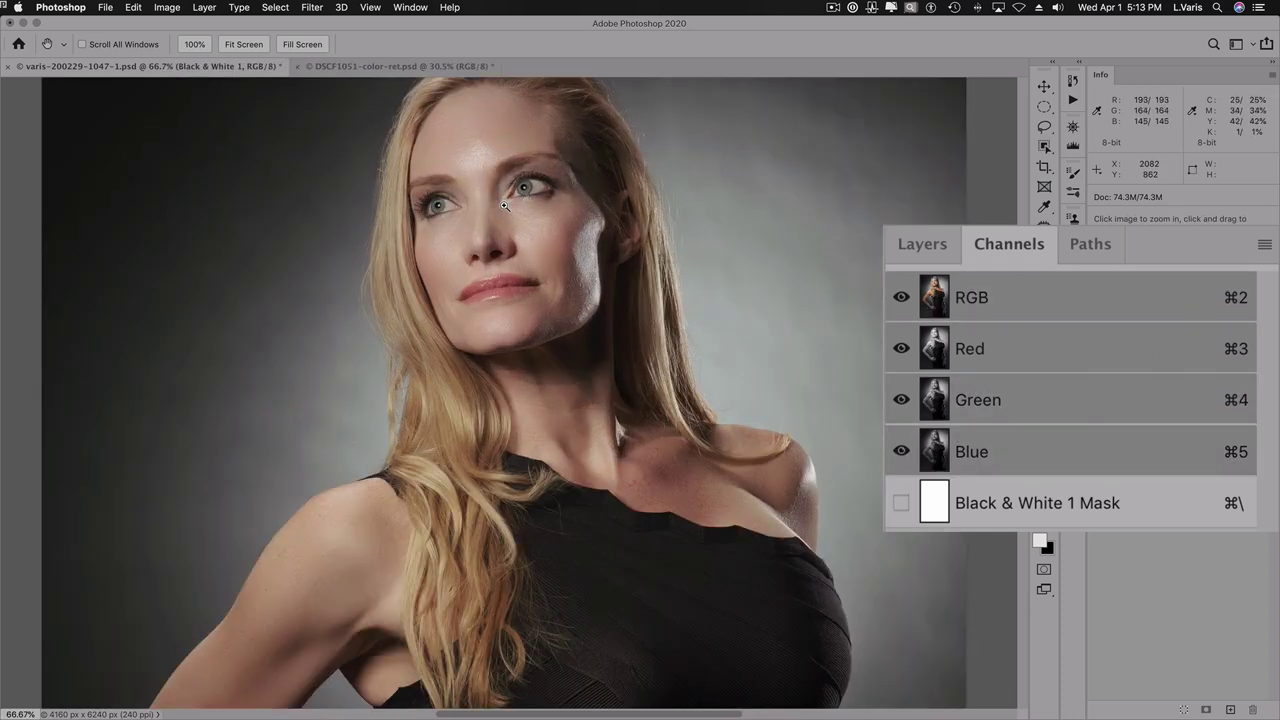
{"action": "left_click", "coordinate": [505, 205]}
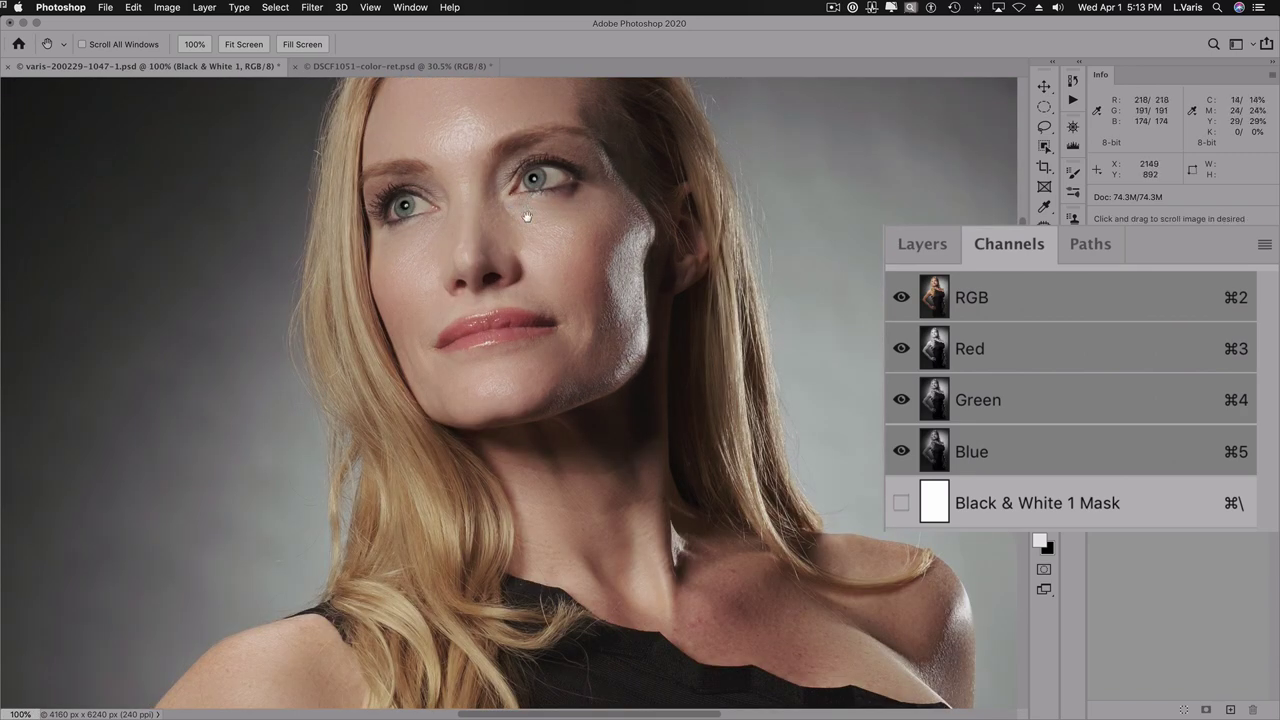
{"action": "left_click_drag", "start_coordinate": [528, 219], "coordinate": [528, 243]}
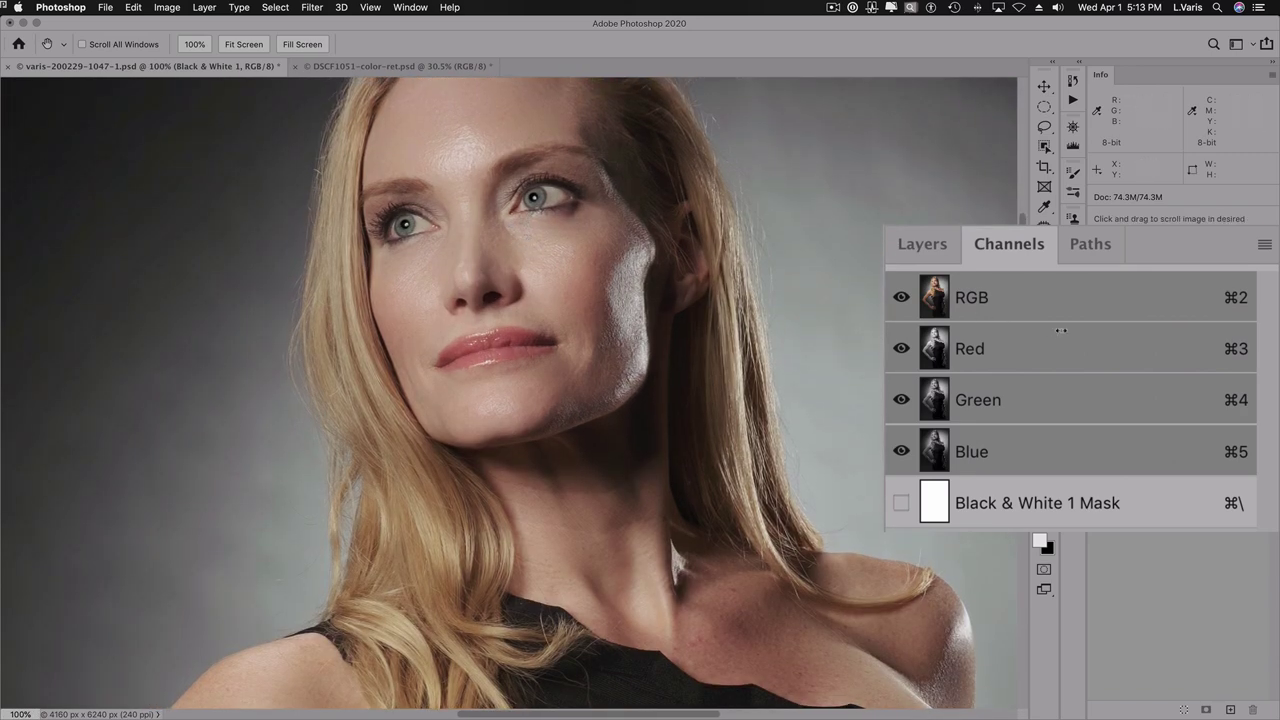
{"action": "left_click", "coordinate": [940, 348]}
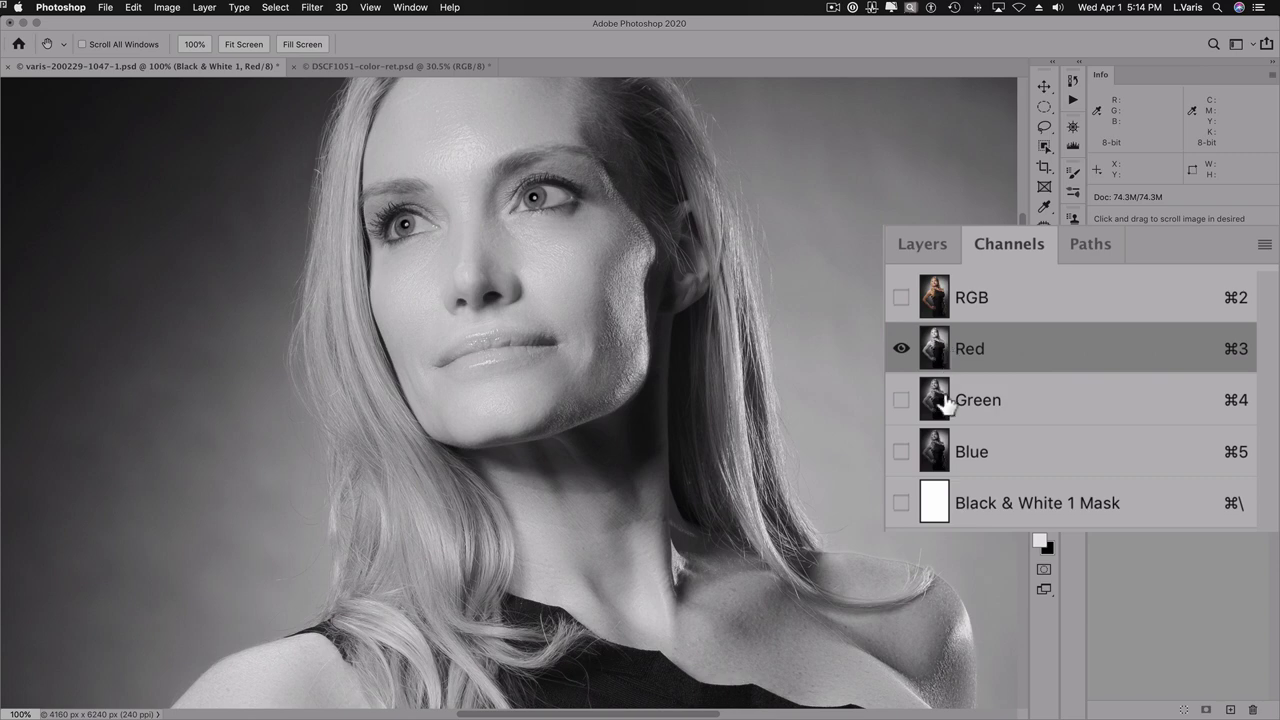
{"action": "left_click", "coordinate": [940, 400]}
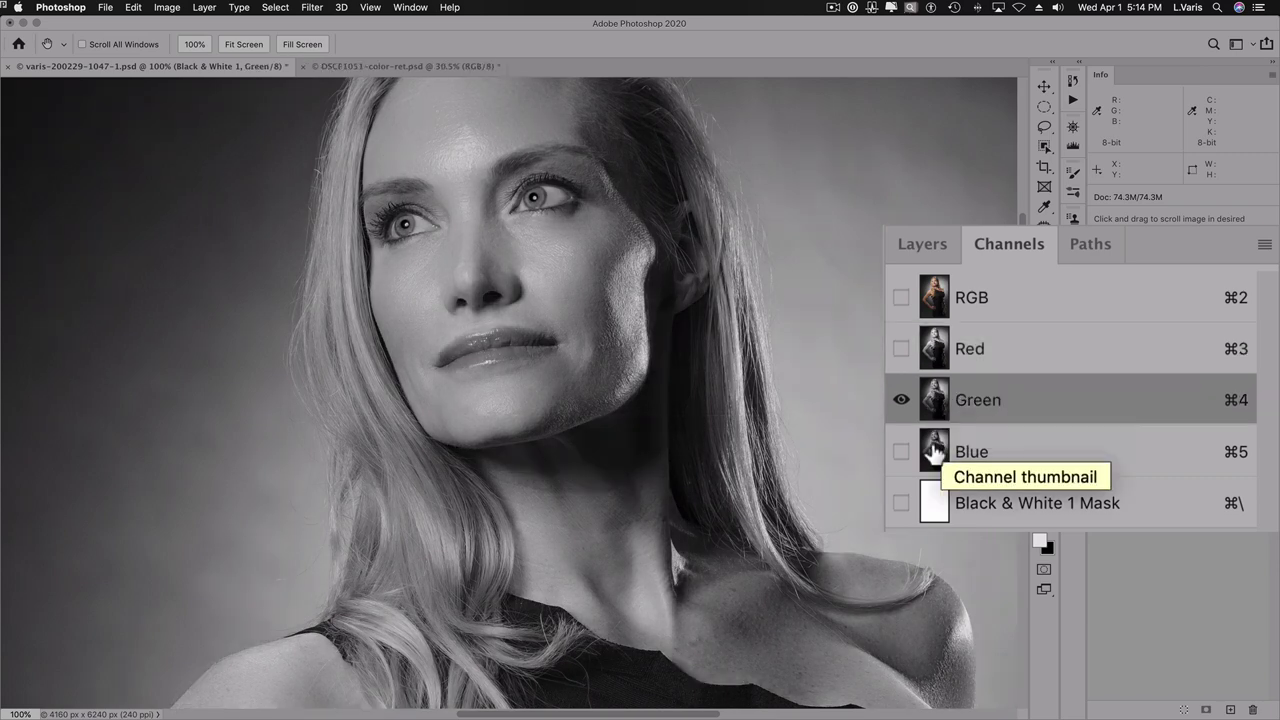
{"action": "left_click", "coordinate": [934, 453]}
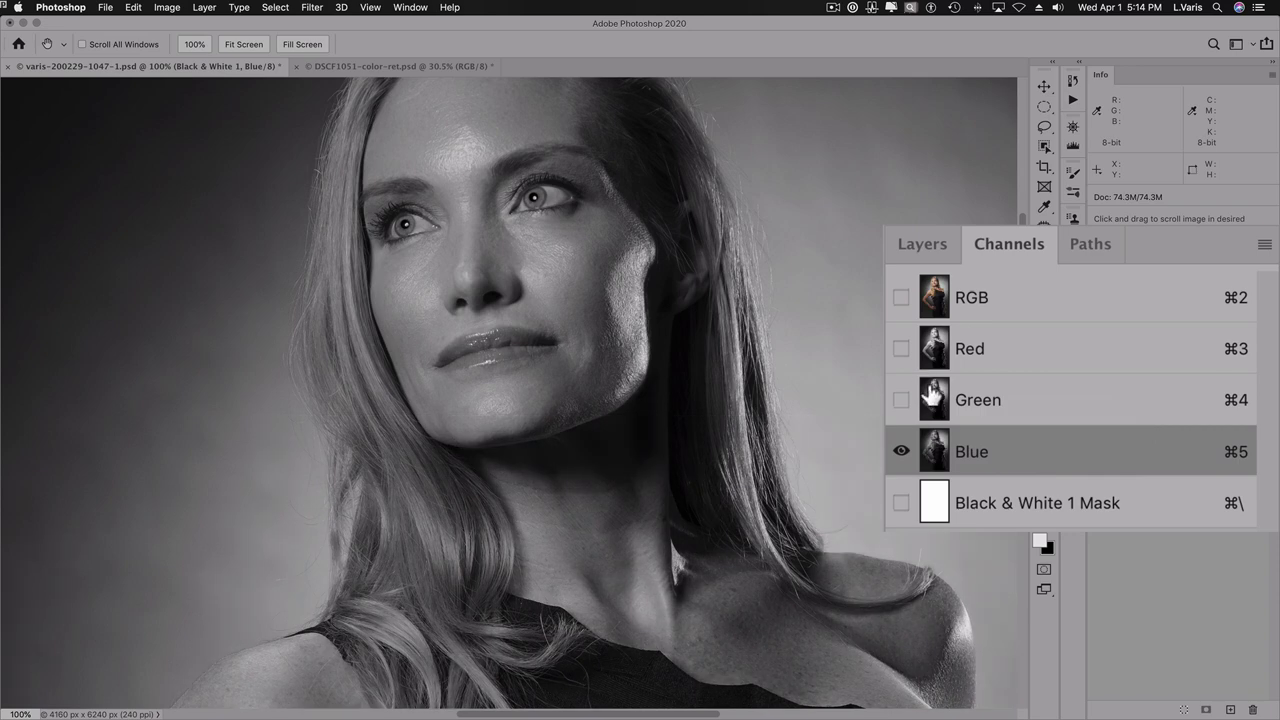
- Recheck the Green, Blue and Red channels, ending on Blue with the whole photo fitted
{"action": "left_click", "coordinate": [934, 400]}
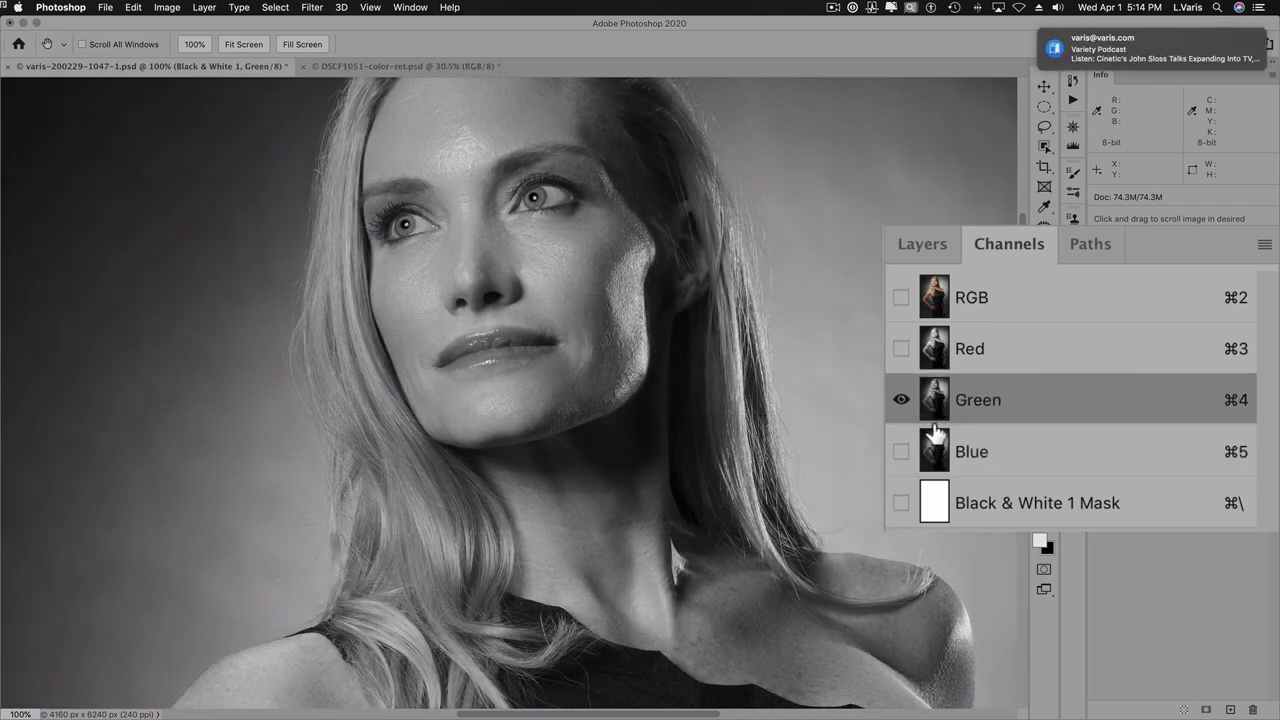
{"action": "left_click", "coordinate": [934, 445]}
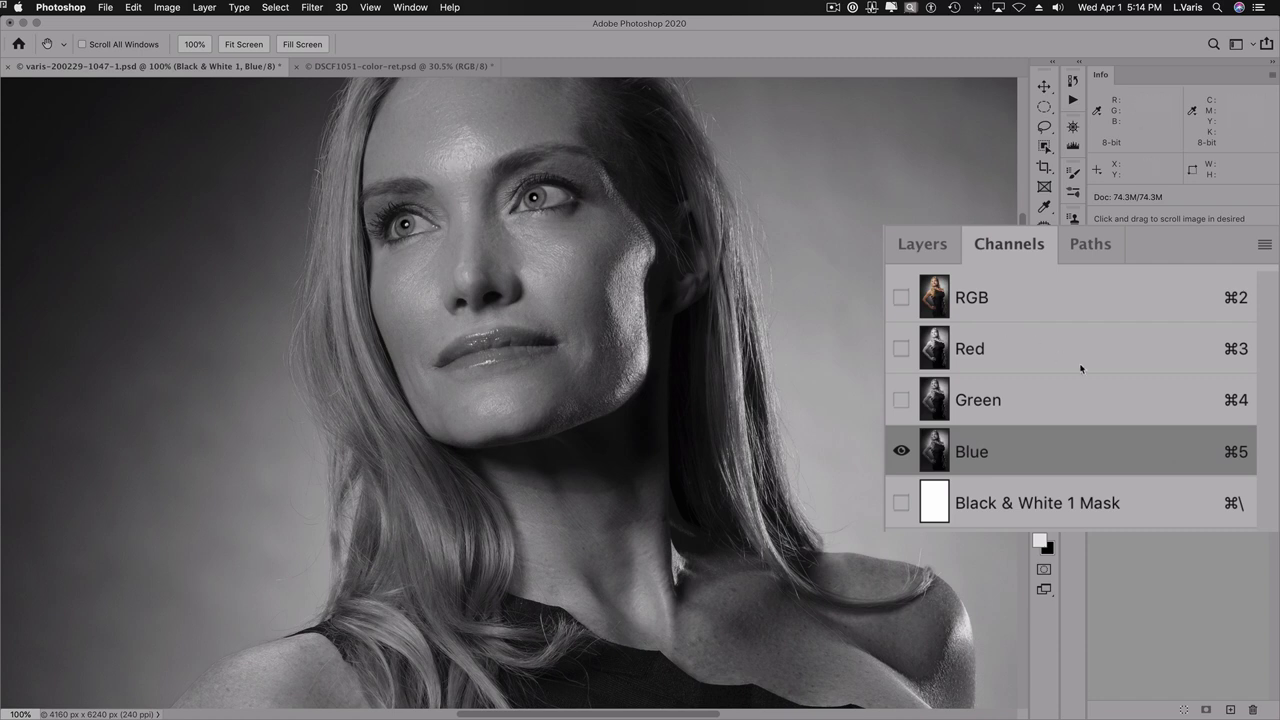
{"action": "left_click", "coordinate": [931, 350]}
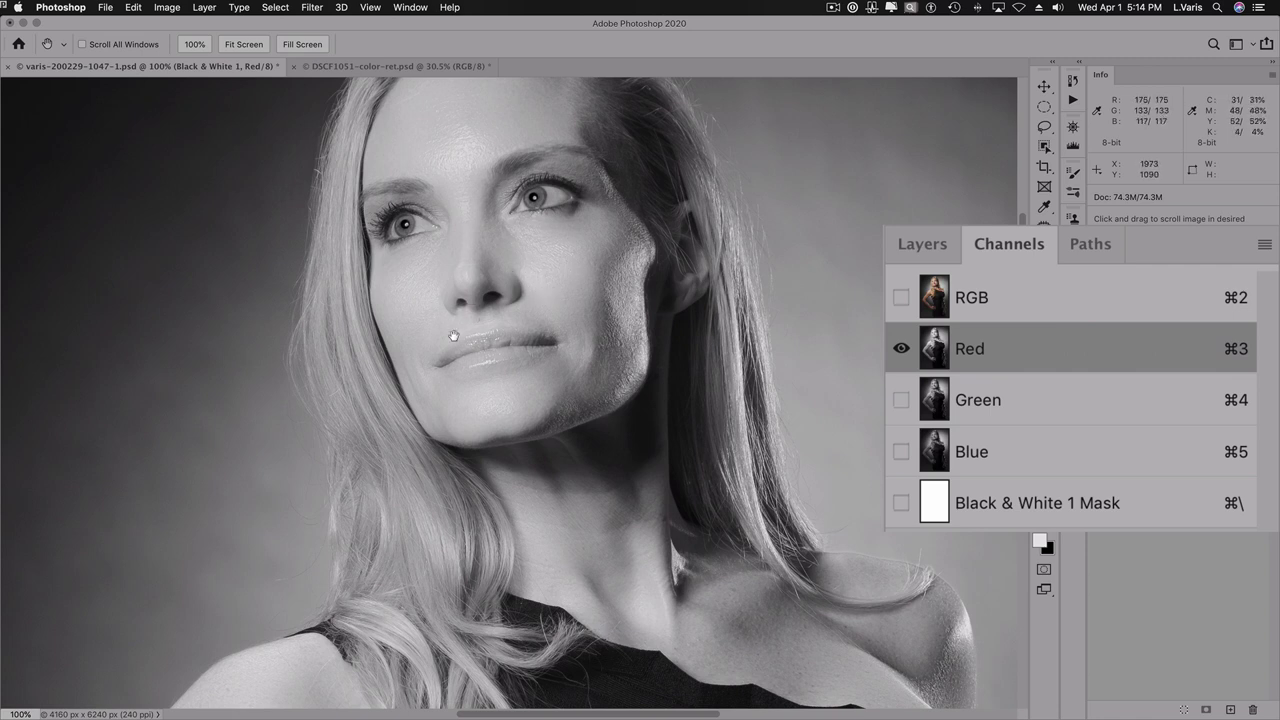
{"action": "left_click", "coordinate": [934, 451]}
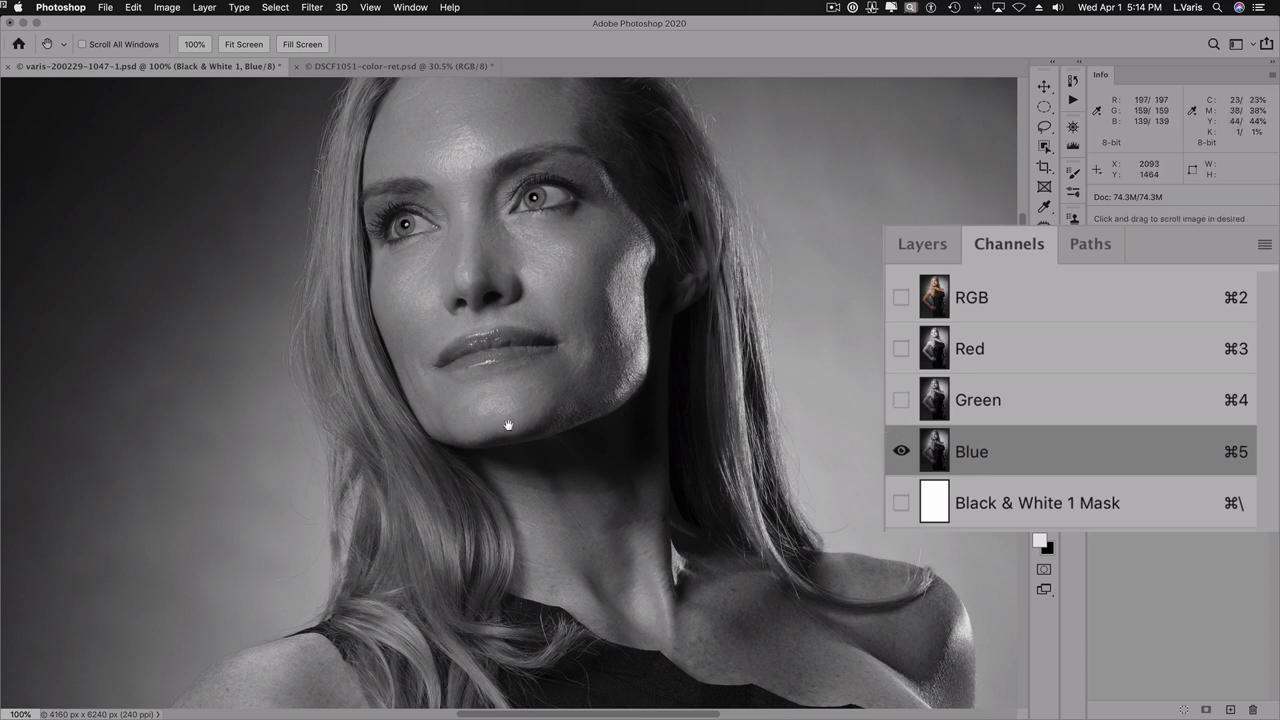
{"action": "key", "text": "super+0"}
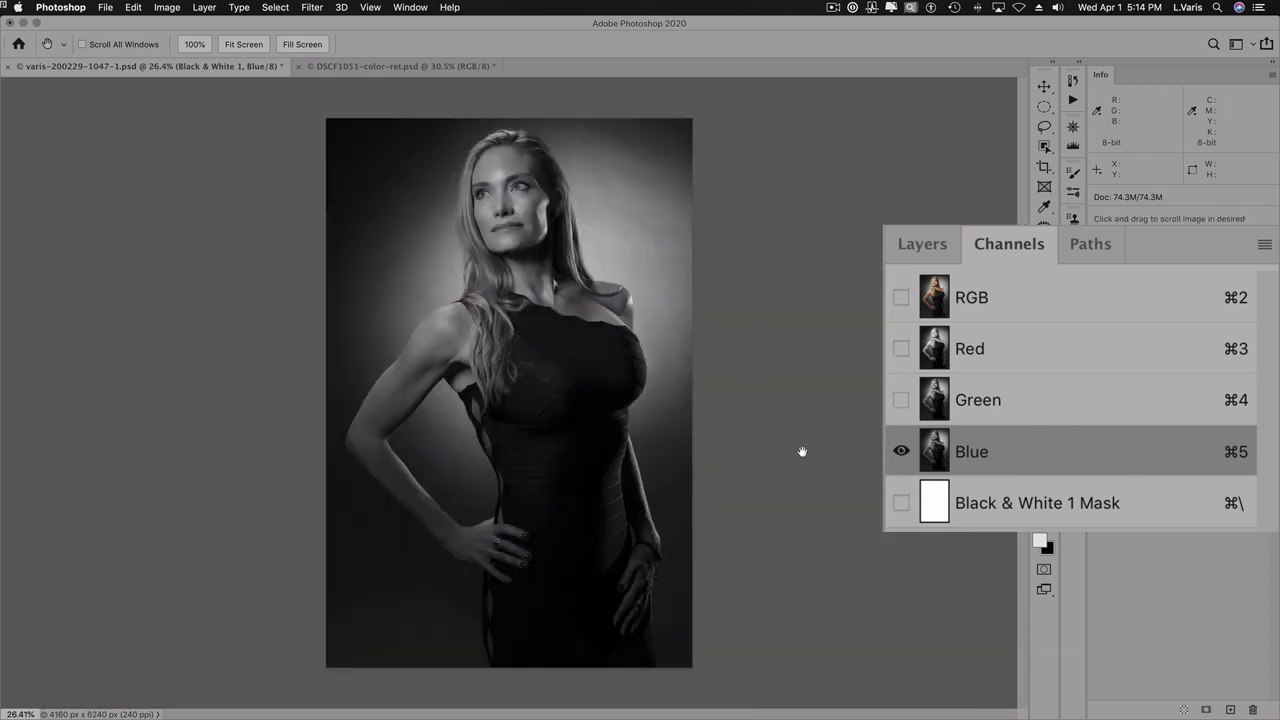
- Set zoom to 30%, return to the RGB composite, and delete the Black & White 1 layer
{"action": "left_click", "coordinate": [20, 713]}
{"action": "type", "text": "30"}
{"action": "key", "text": "Return"}
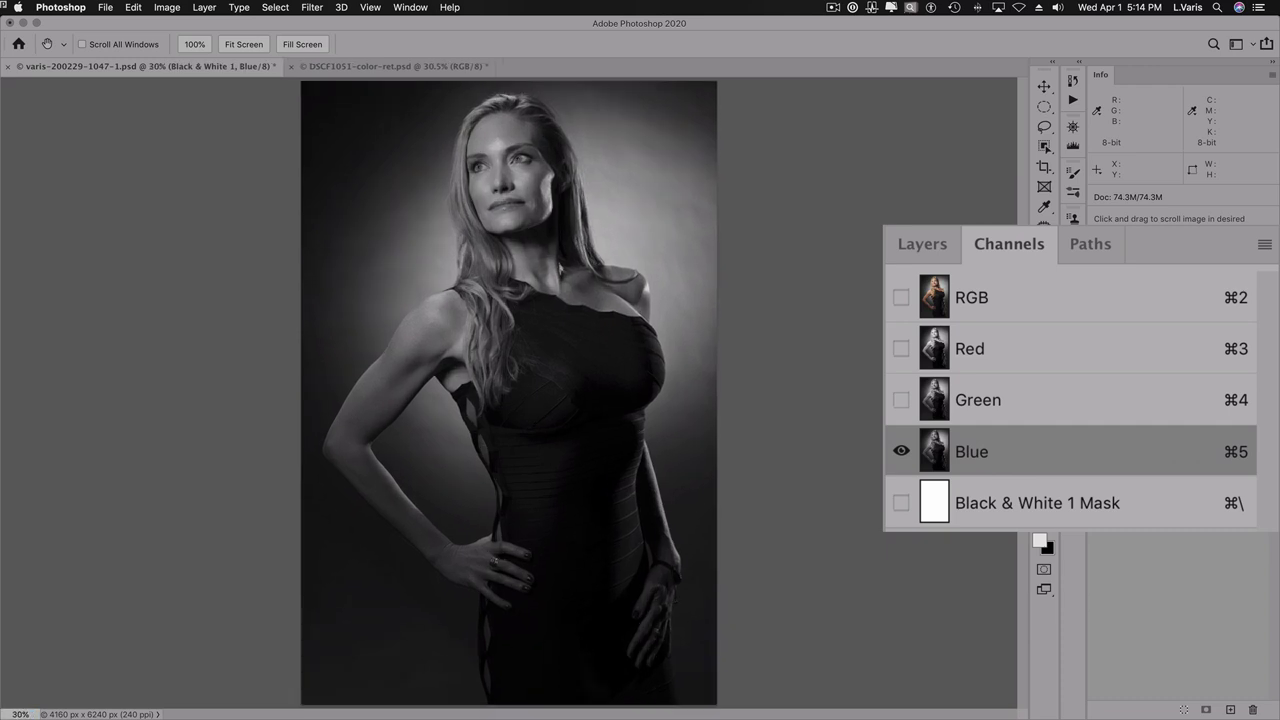
{"action": "left_click", "coordinate": [934, 295]}
{"action": "left_click", "coordinate": [1105, 314]}
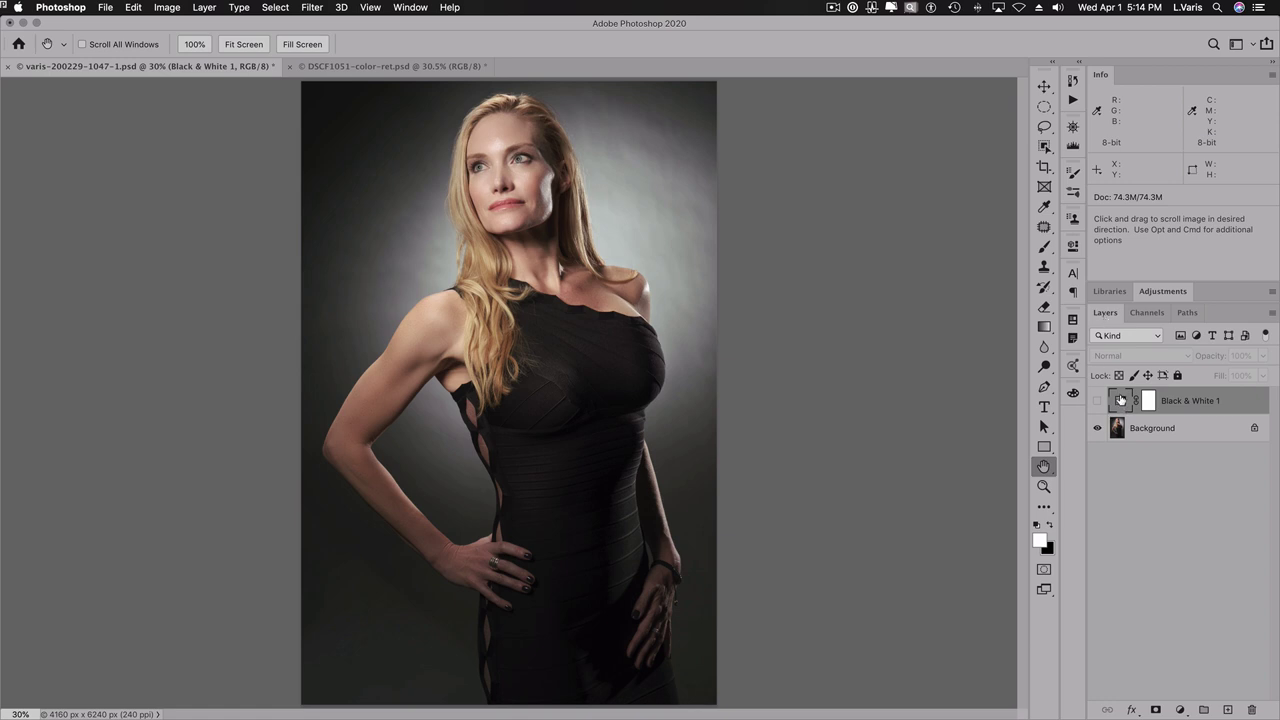
{"action": "left_click_drag", "start_coordinate": [1121, 400], "coordinate": [1251, 709]}
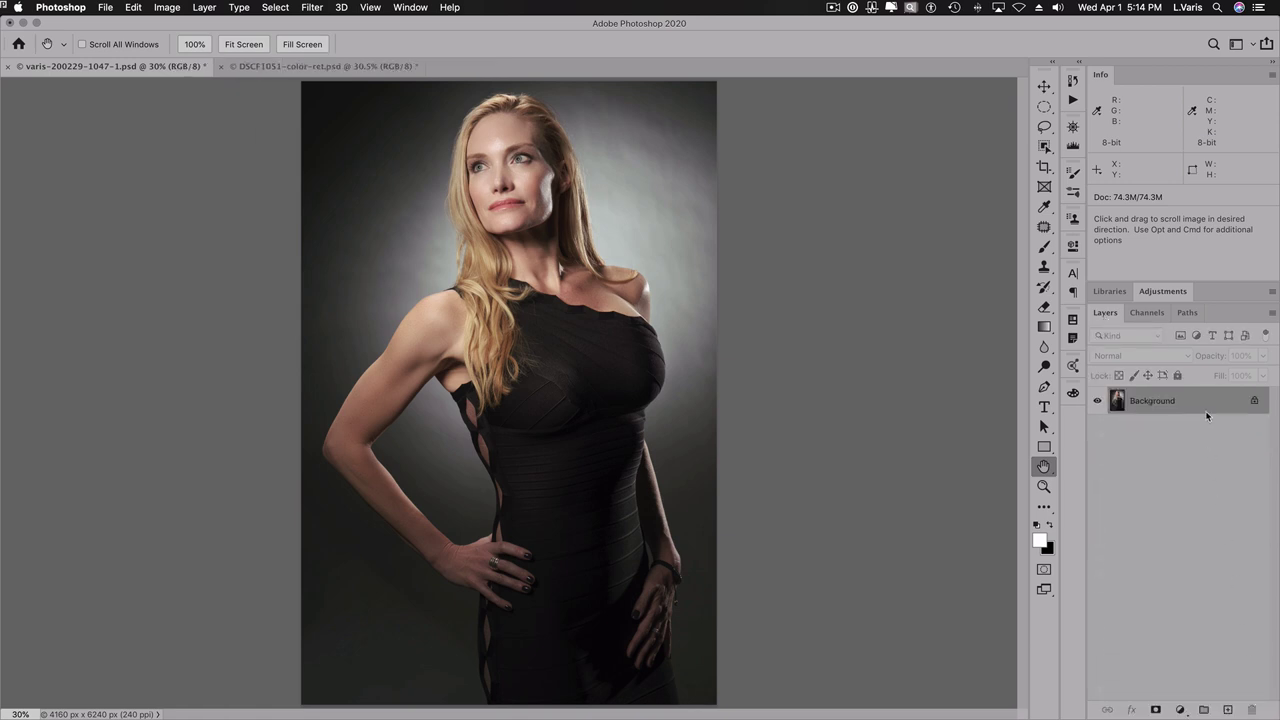
- Add a Channel Mixer layer using the Black & White with Red Filter preset
{"action": "left_click", "coordinate": [1160, 292]}
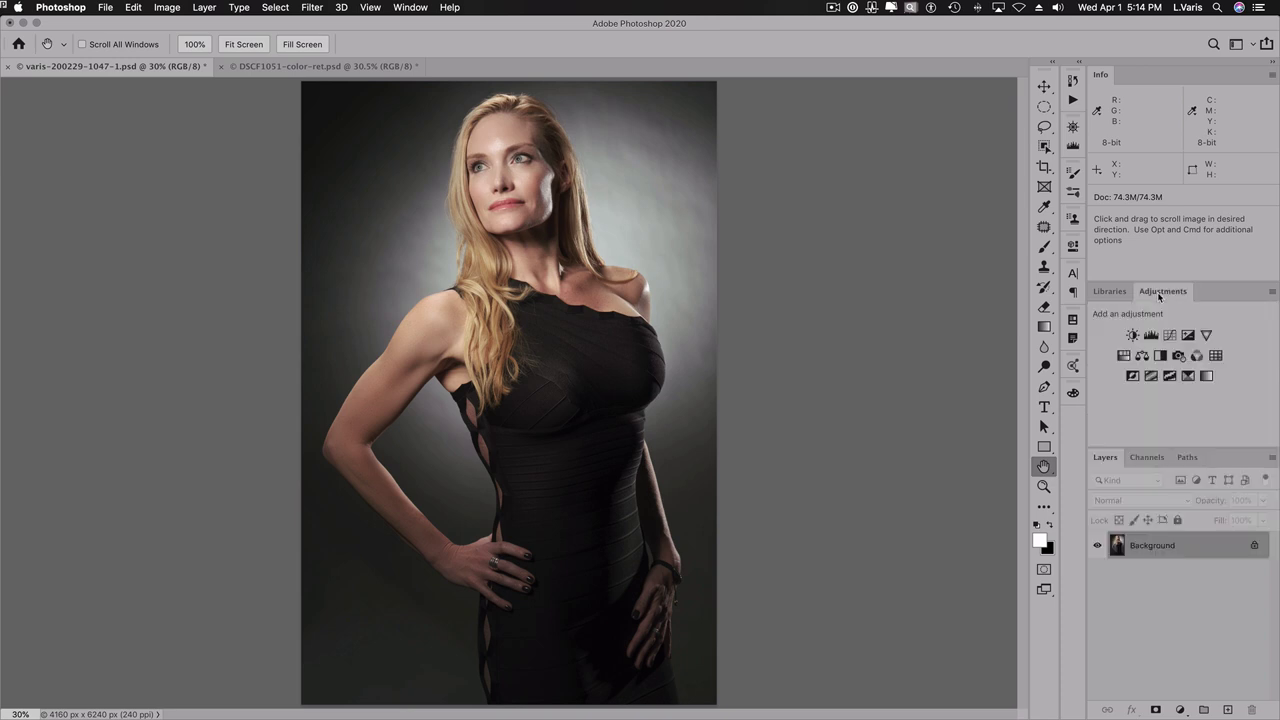
{"action": "left_click", "coordinate": [1197, 356]}
{"action": "left_click", "coordinate": [1163, 292]}
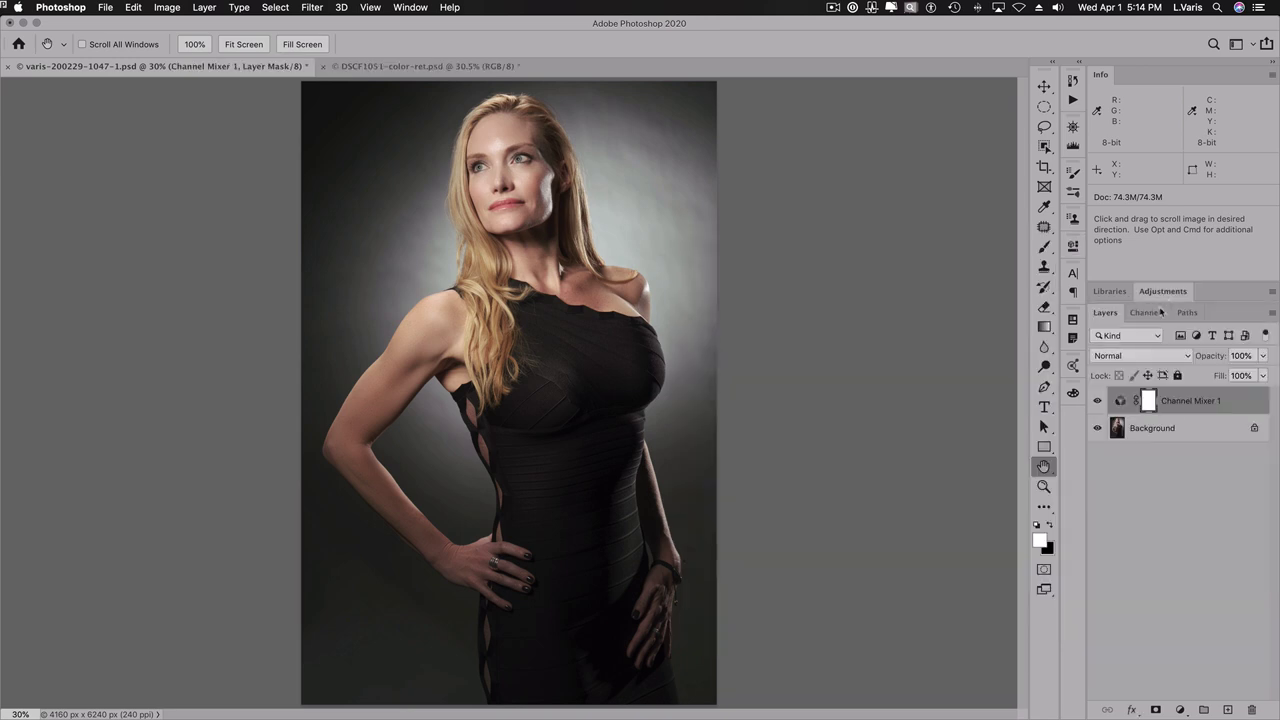
{"action": "double_click", "coordinate": [1118, 401]}
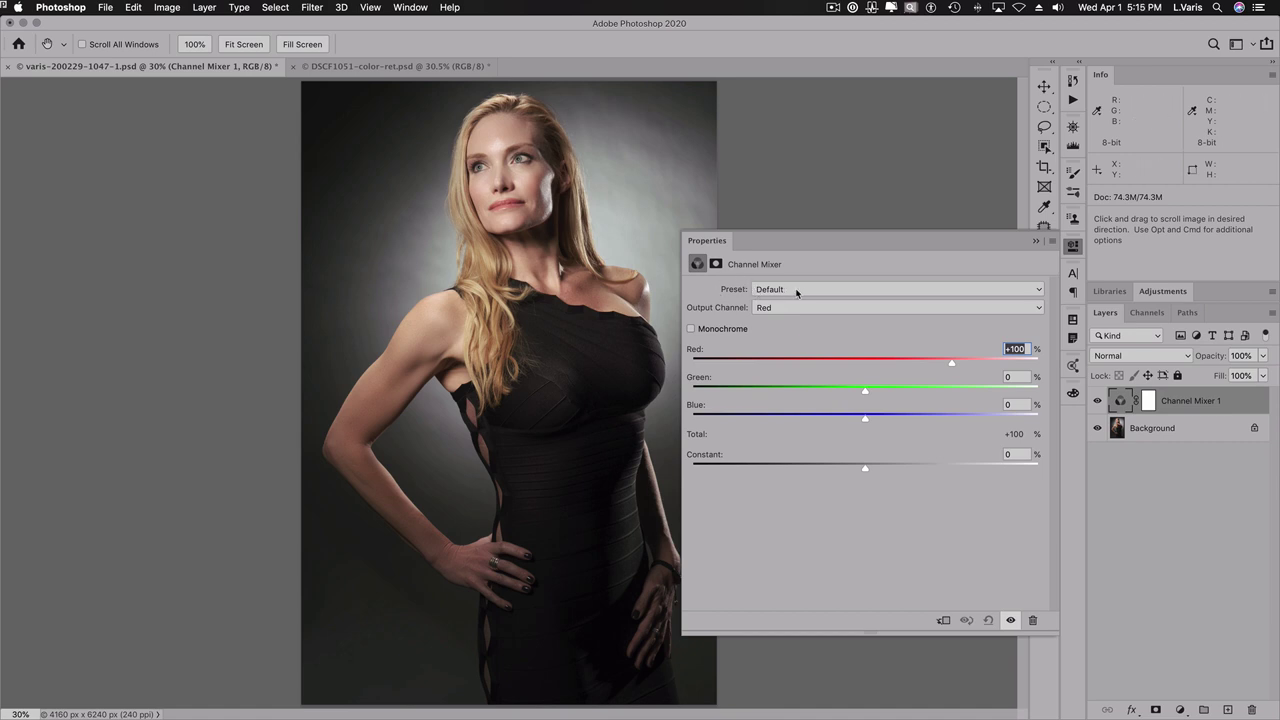
{"action": "left_click", "coordinate": [832, 288]}
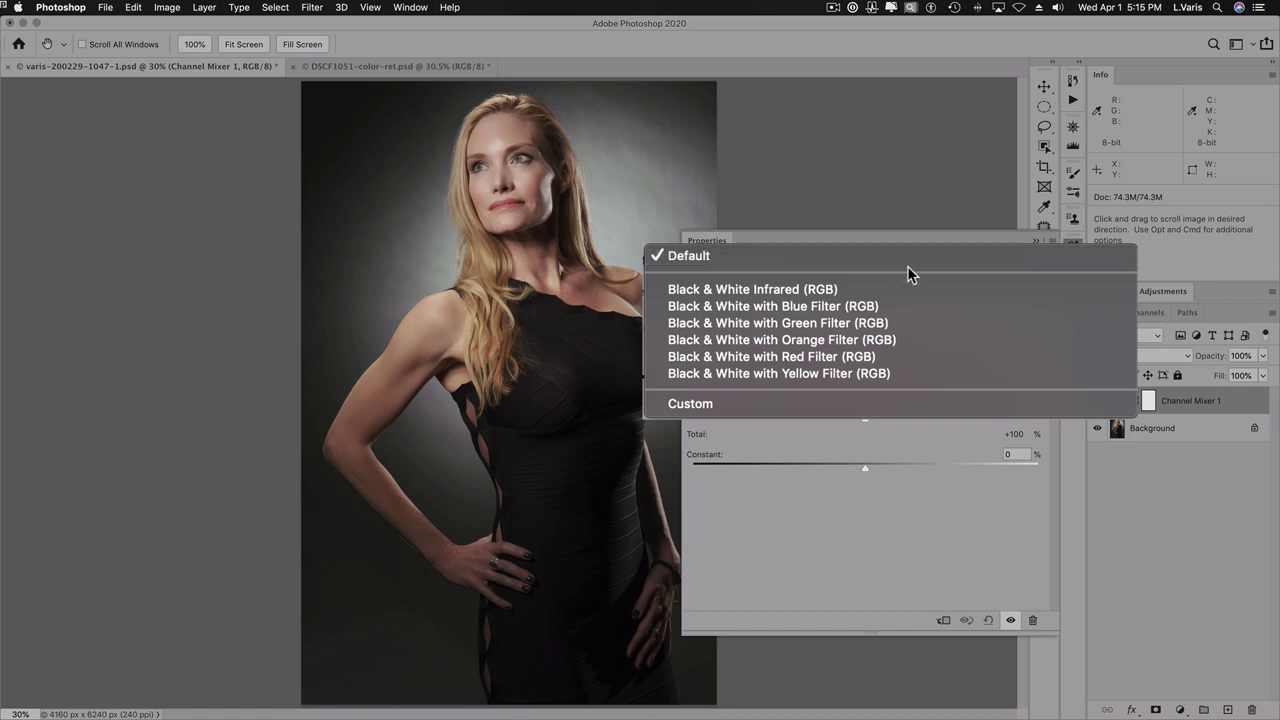
{"action": "left_click", "coordinate": [828, 358]}
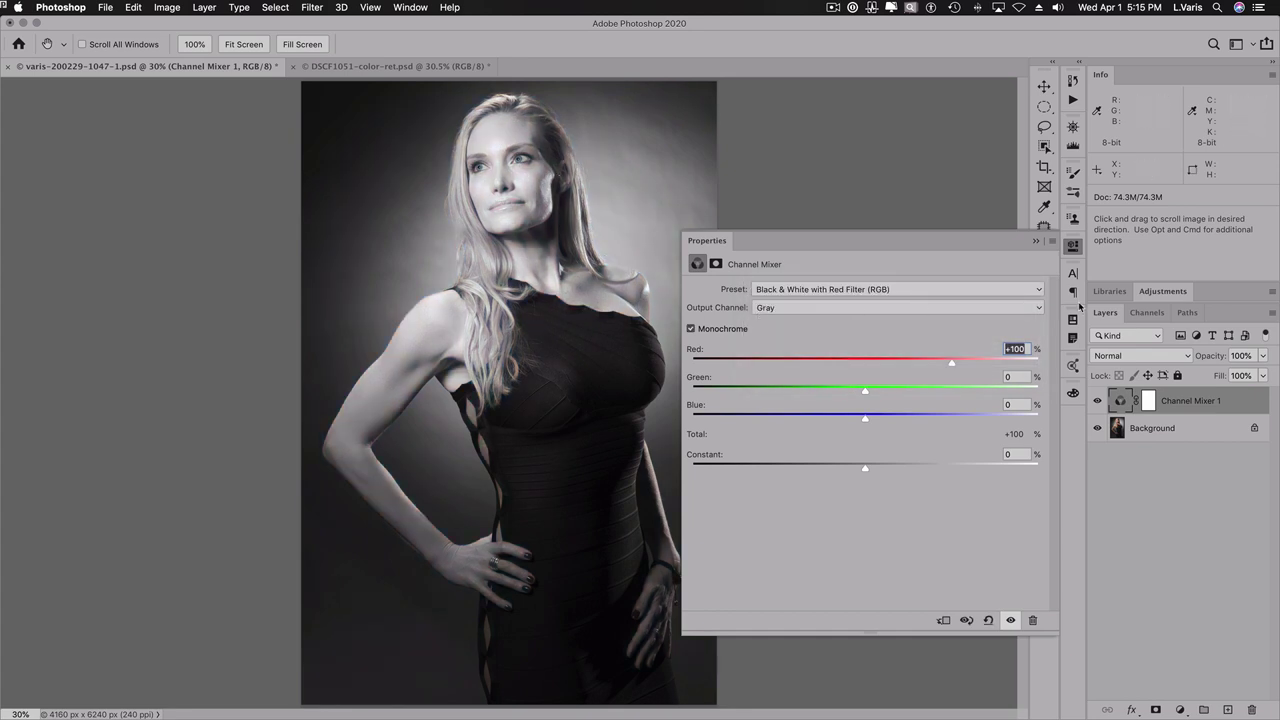
{"action": "left_click", "coordinate": [1072, 245]}
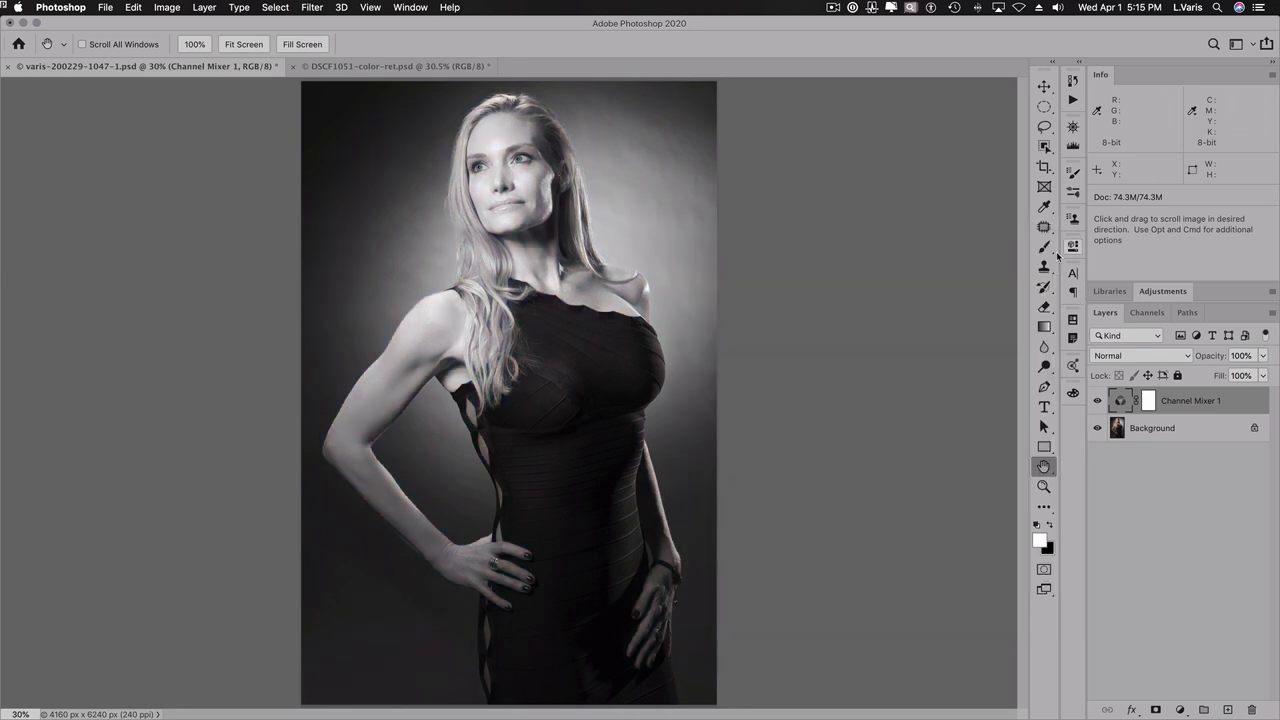
- Add Channel Mixer 2 with the Black & White with Blue Filter (RGB) preset
{"action": "left_click", "coordinate": [1154, 295]}
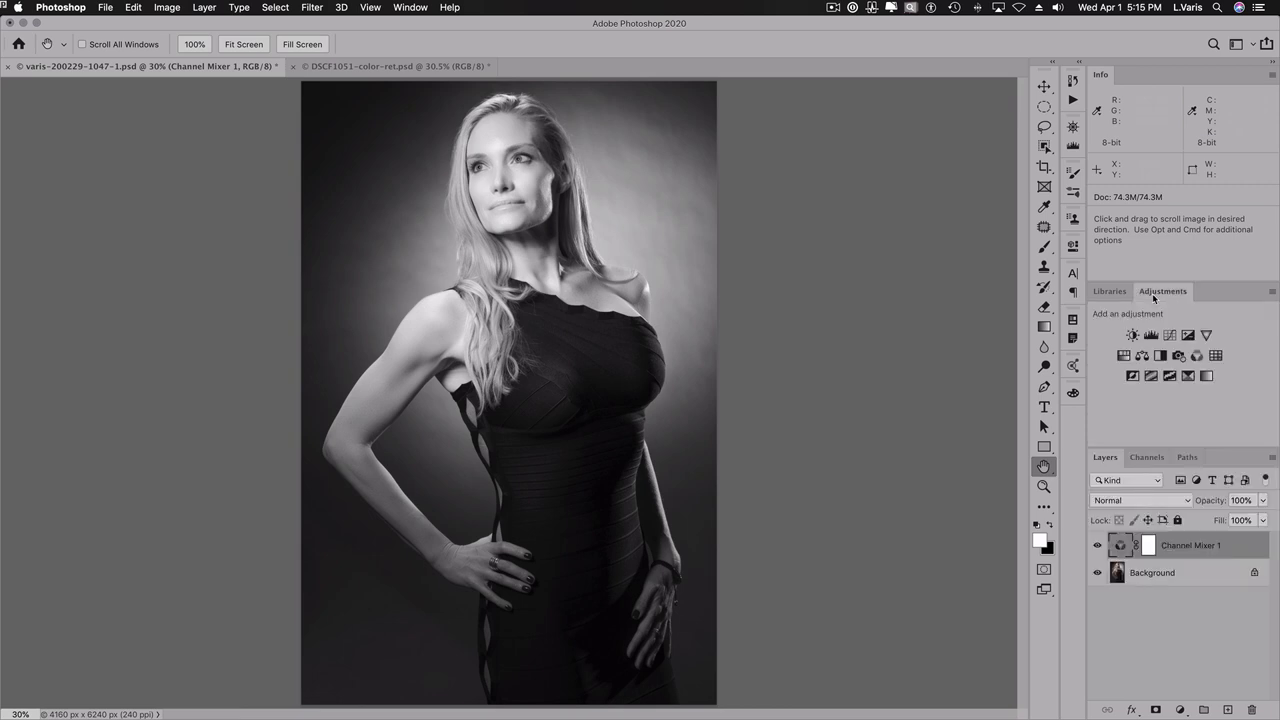
{"action": "left_click", "coordinate": [1197, 356]}
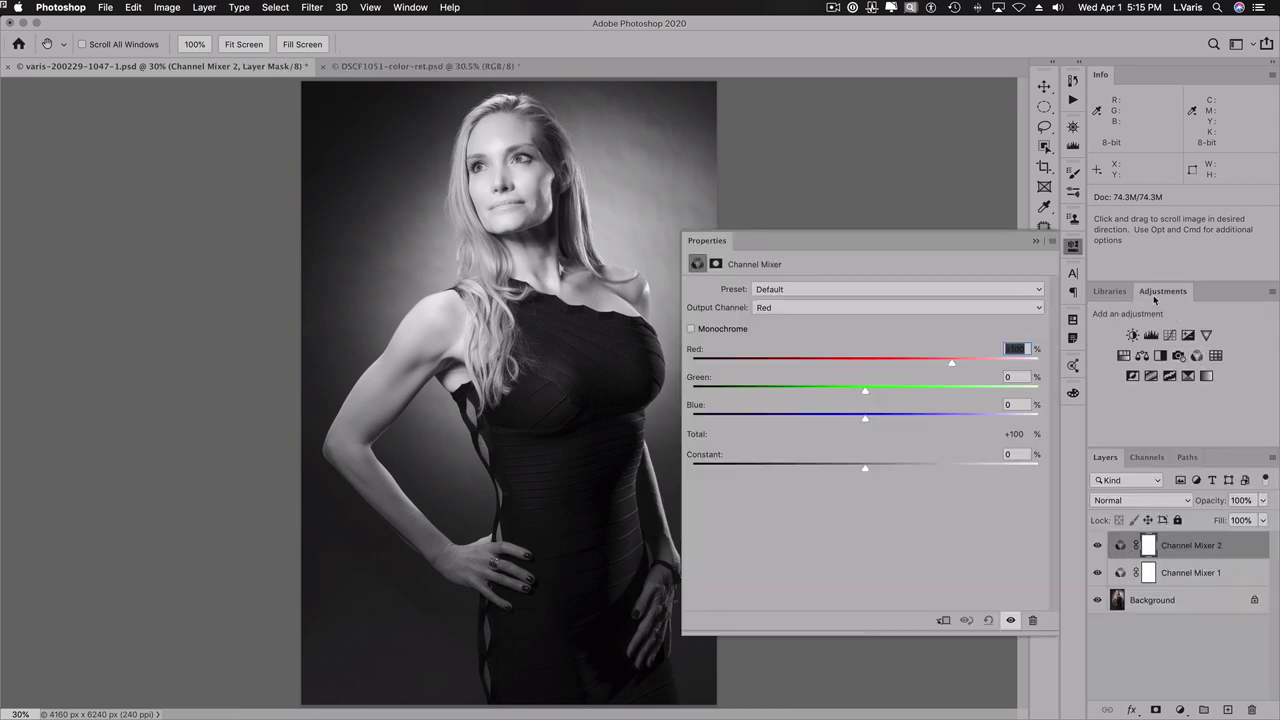
{"action": "left_click", "coordinate": [1156, 297]}
{"action": "left_click", "coordinate": [1156, 296]}
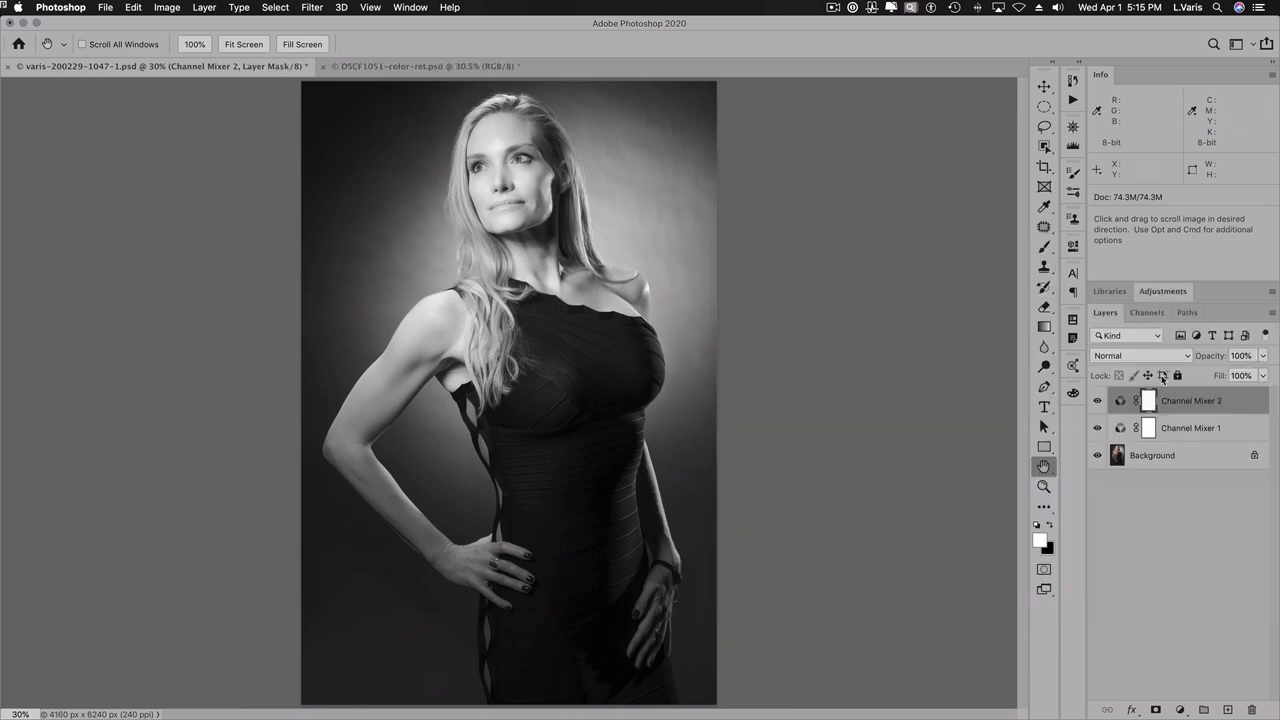
{"action": "double_click", "coordinate": [1119, 401]}
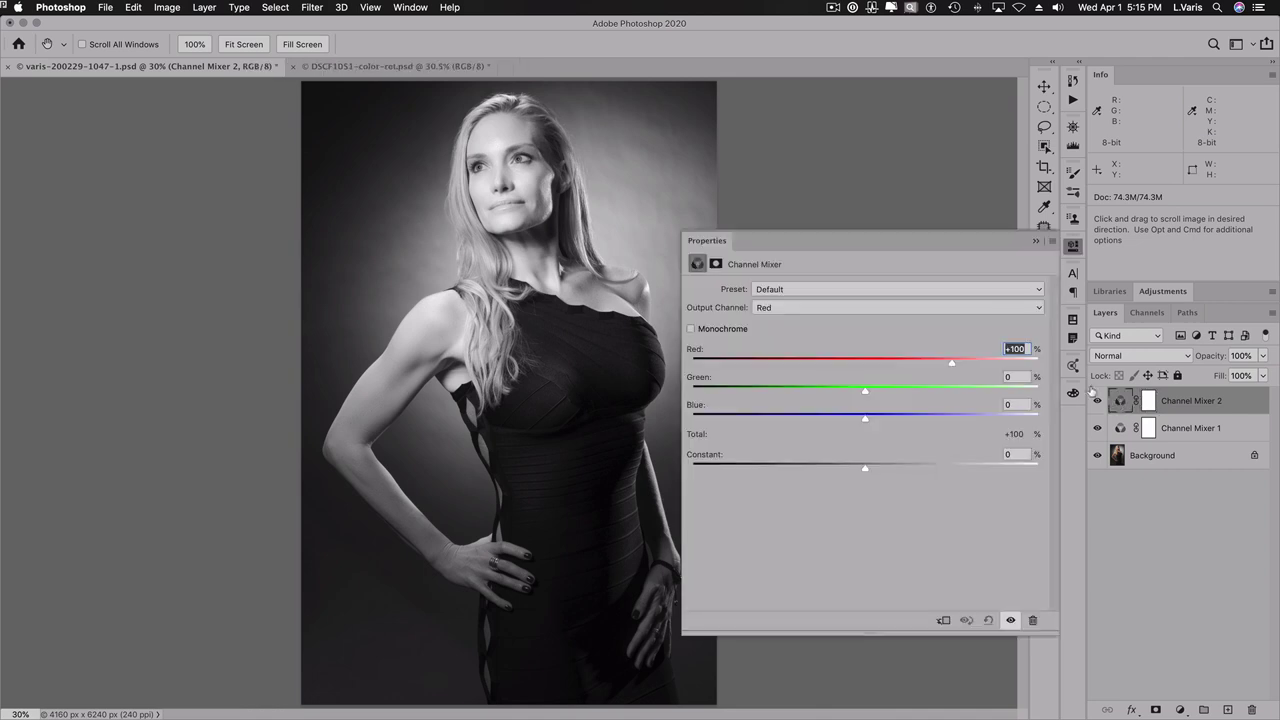
{"action": "left_click", "coordinate": [890, 290]}
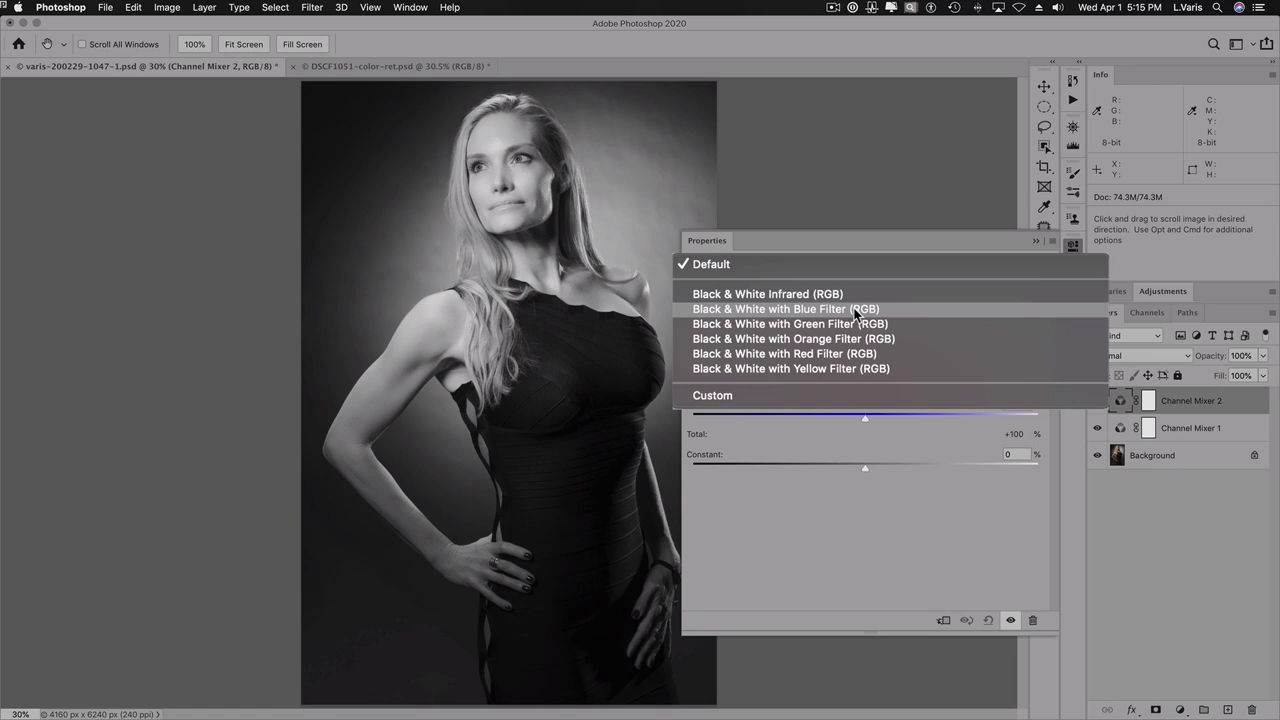
{"action": "left_click", "coordinate": [856, 310]}
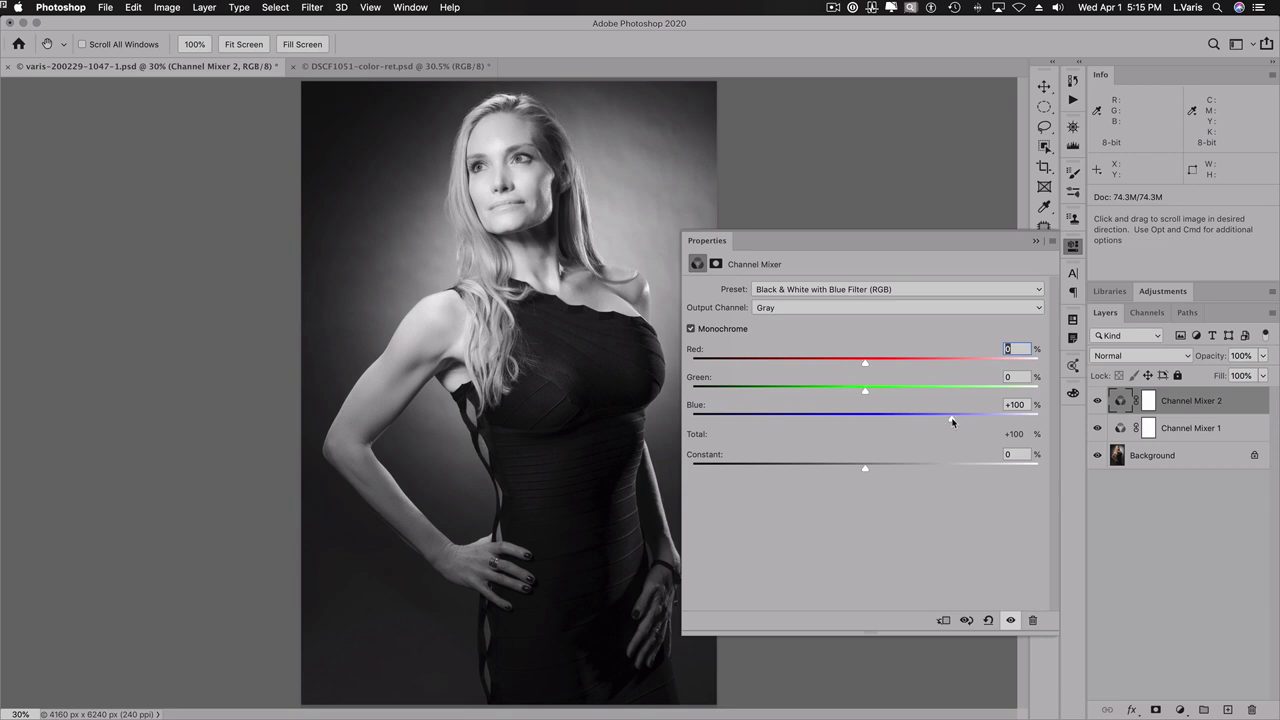
{"action": "left_click", "coordinate": [1073, 248]}
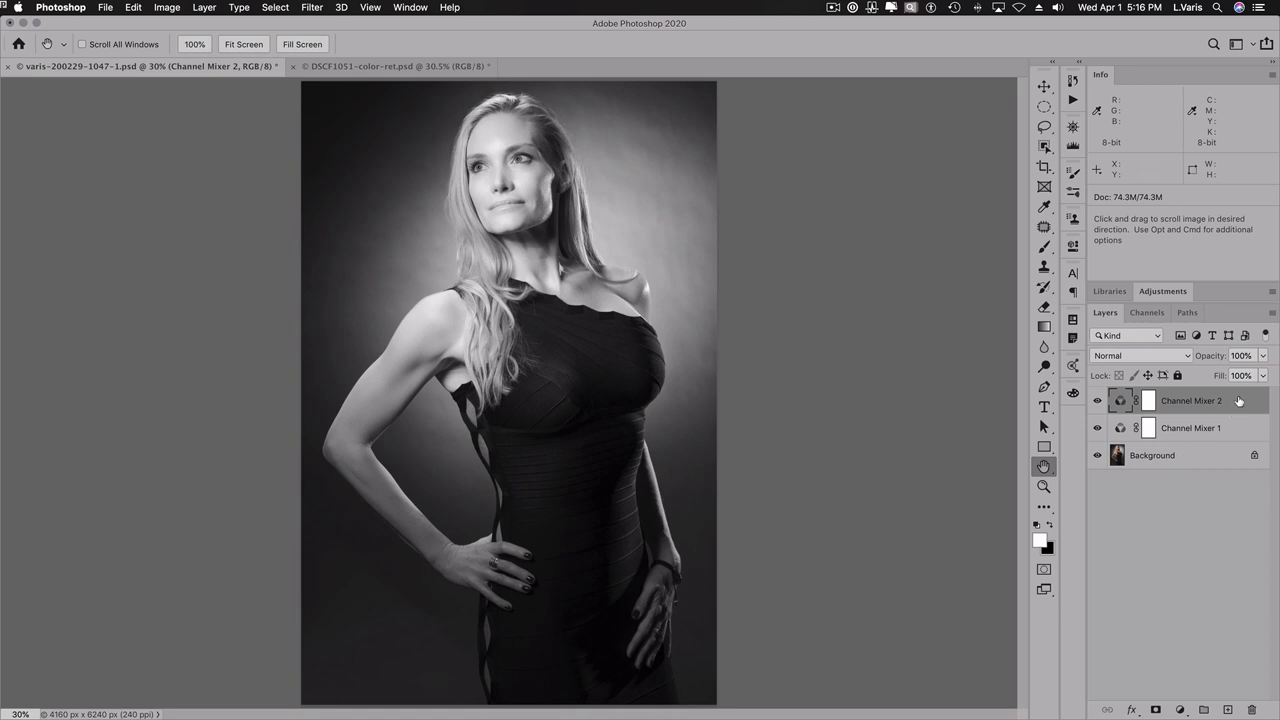
{"action": "left_click", "coordinate": [1271, 314]}
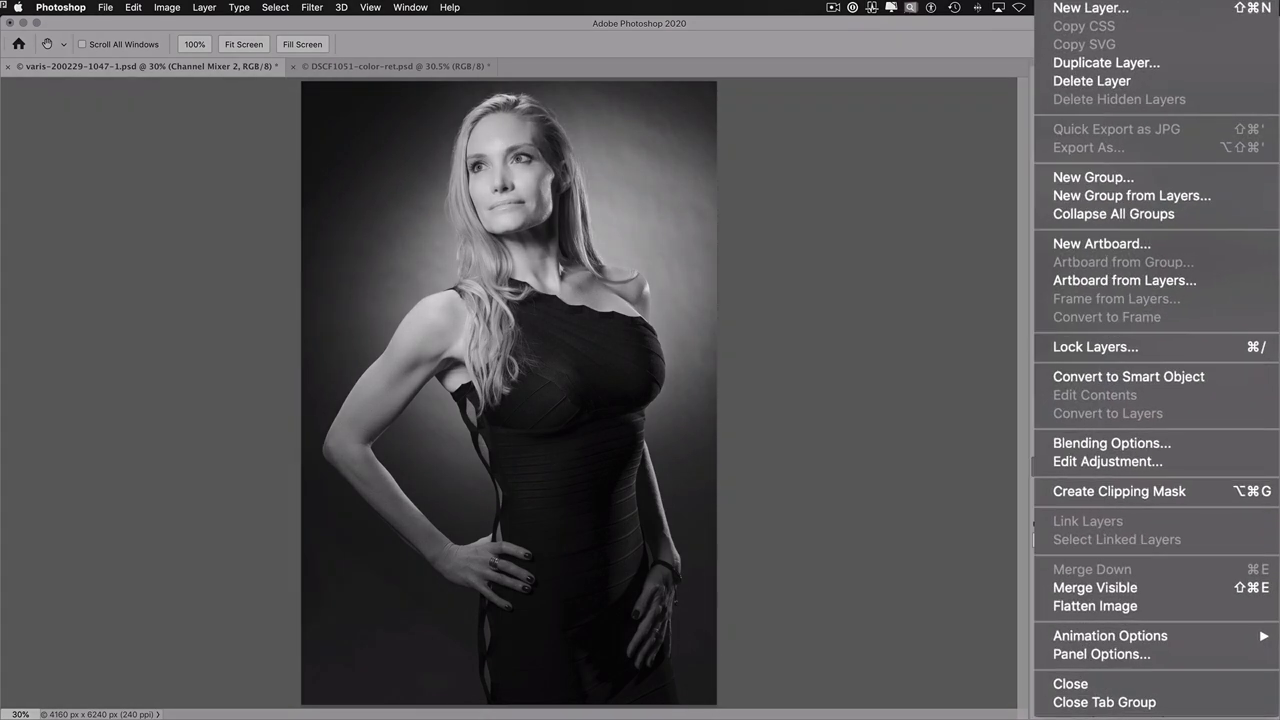
- Set Knockout to Deep in Channel Mixer 2's Blending Options and confirm
{"action": "left_click", "coordinate": [1157, 448]}
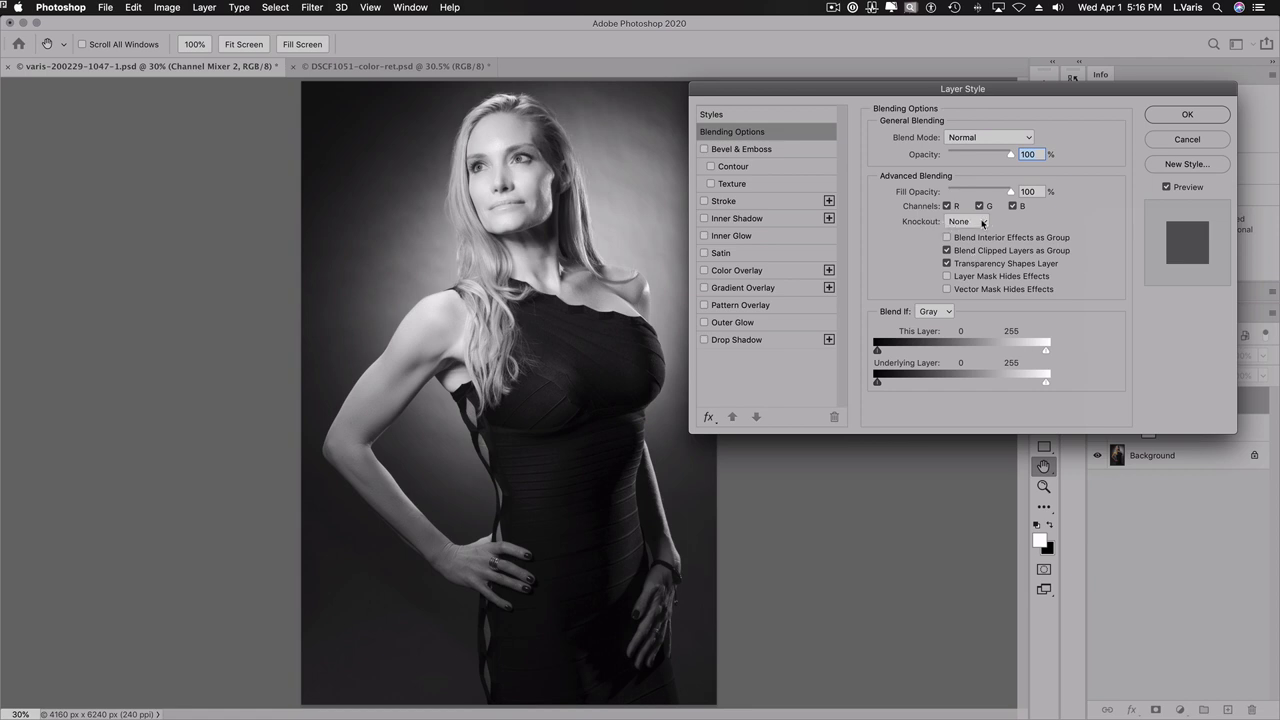
{"action": "left_click", "coordinate": [983, 222]}
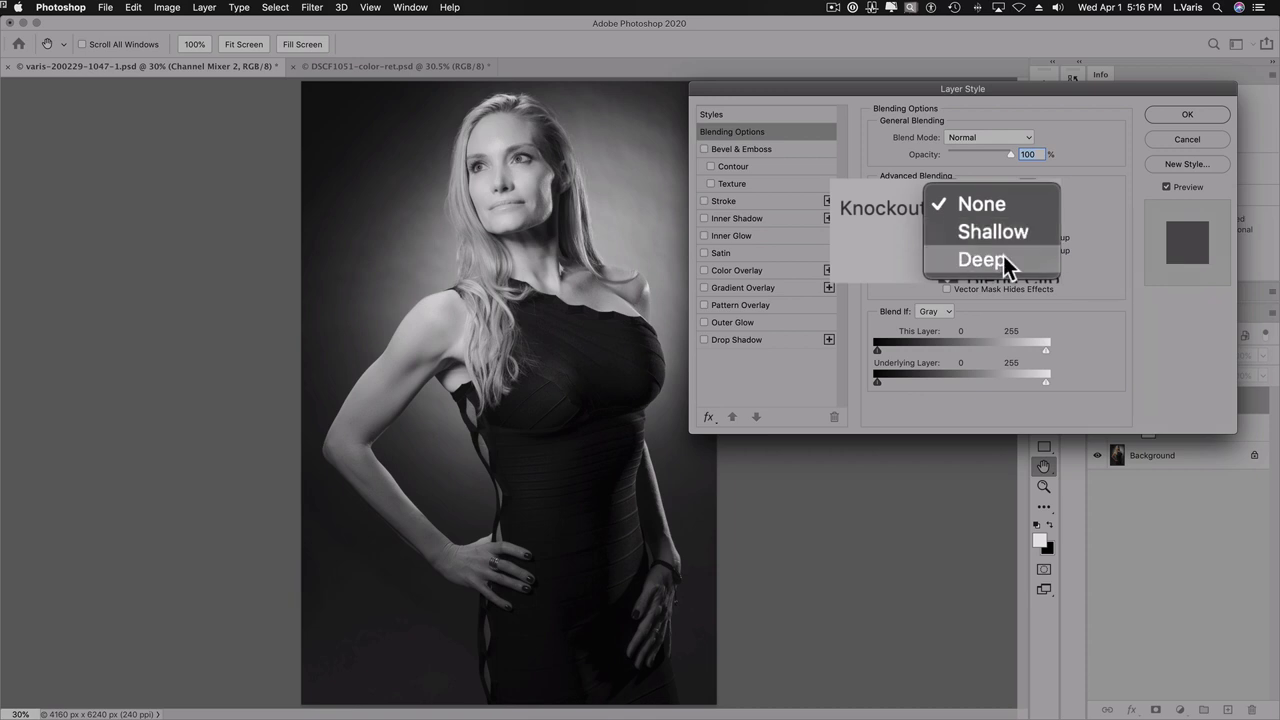
{"action": "left_click", "coordinate": [969, 245]}
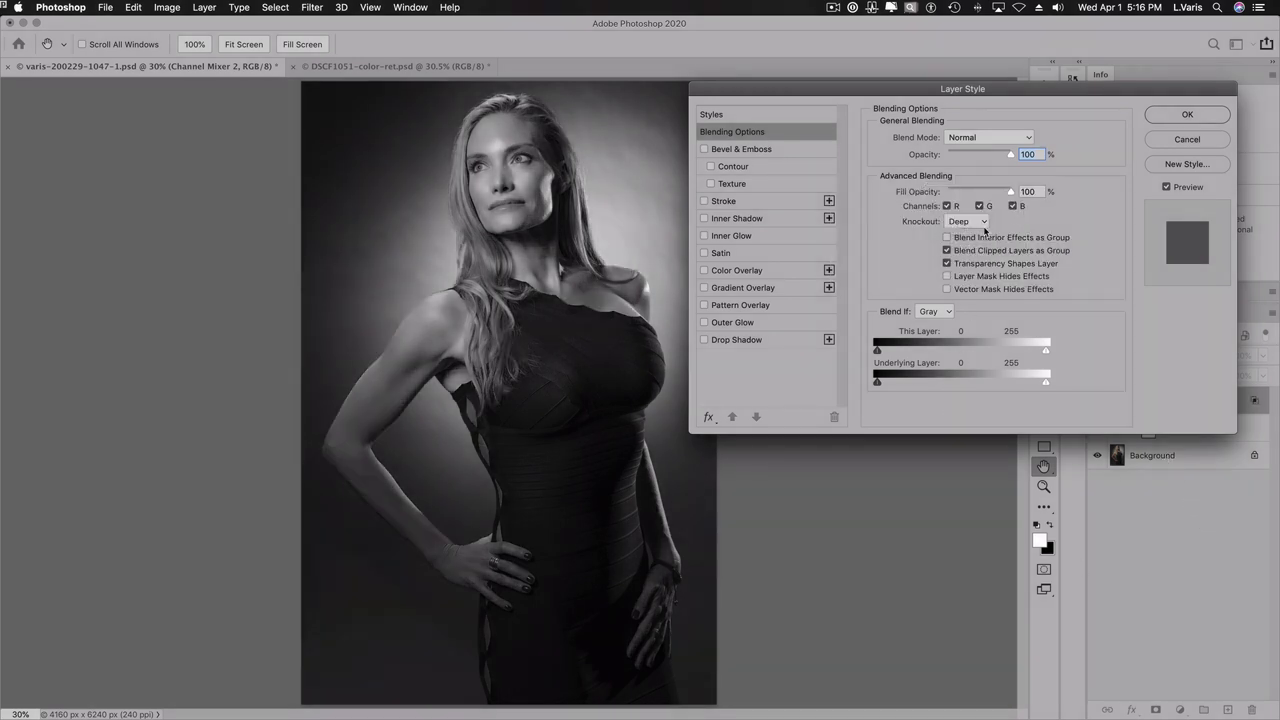
{"action": "left_click", "coordinate": [1170, 120]}
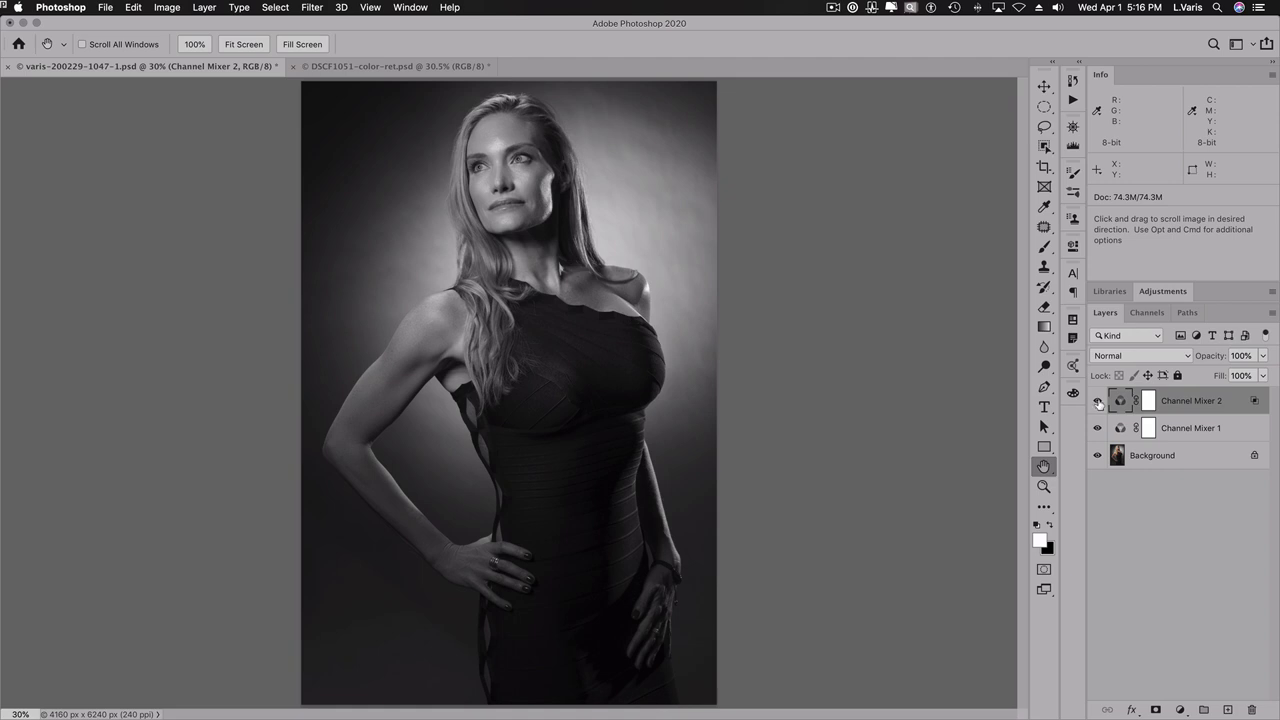
- Rename Channel Mixer 2 to 'blue' and Channel Mixer 1 to 'red'
{"action": "double_click", "coordinate": [1189, 401]}
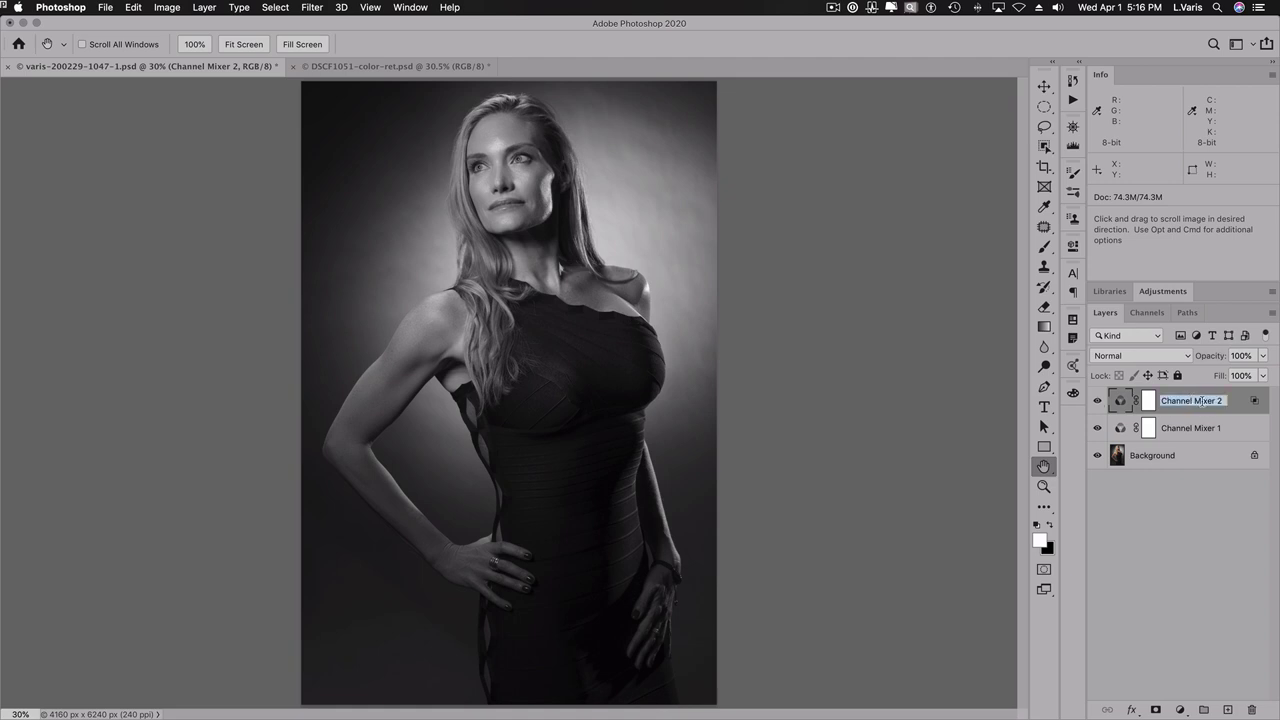
{"action": "type", "text": "blue"}
{"action": "key", "text": "Return"}
{"action": "double_click", "coordinate": [1181, 428]}
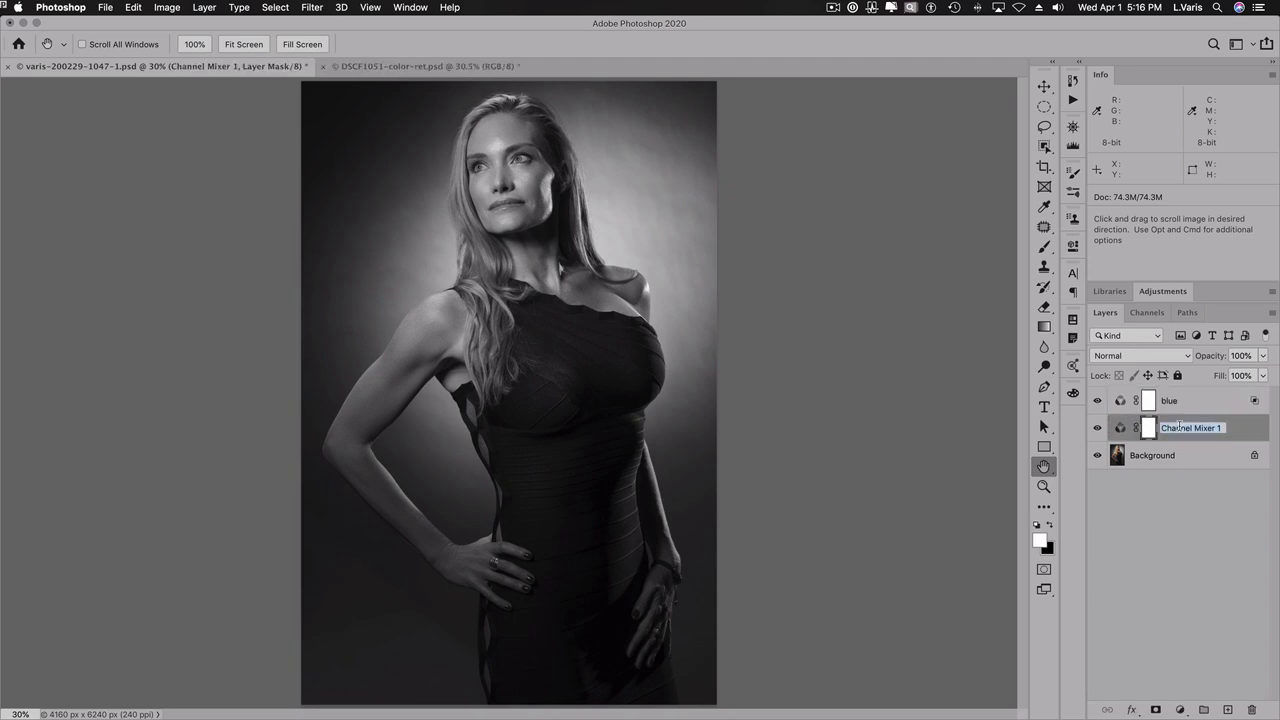
{"action": "type", "text": "red"}
{"action": "key", "text": "Return"}
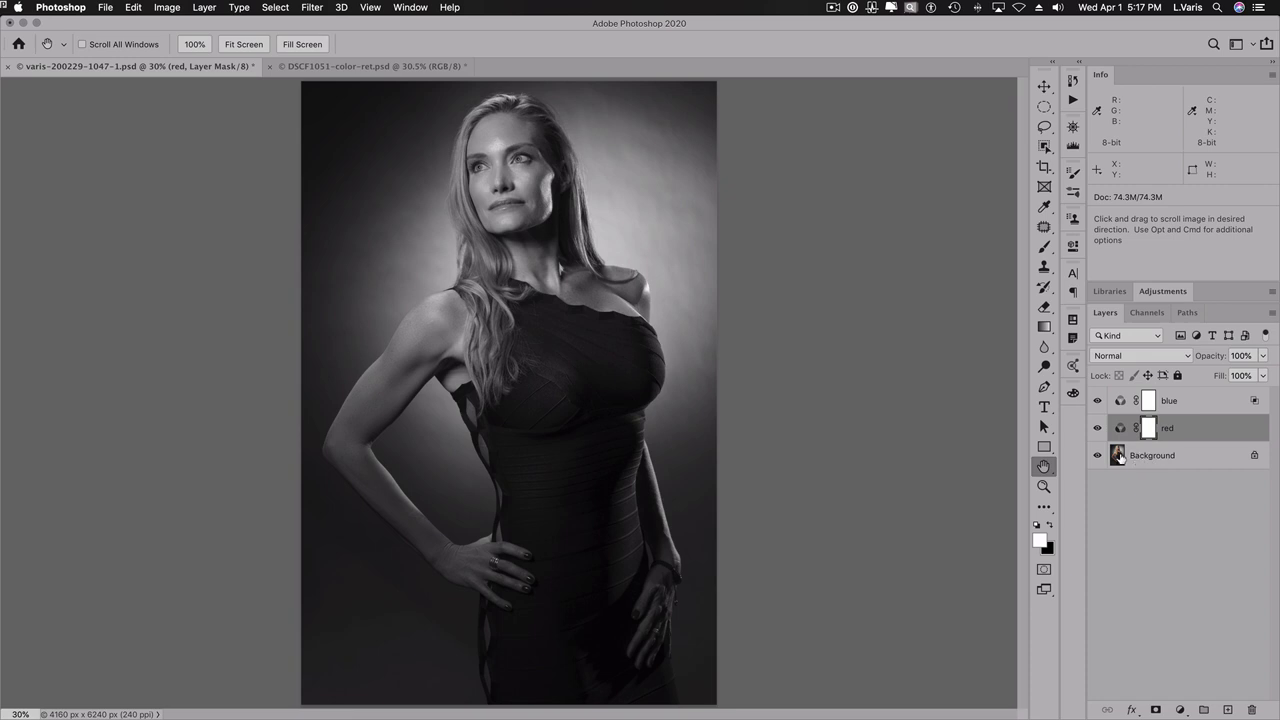
{"action": "double_click", "coordinate": [1119, 455]}
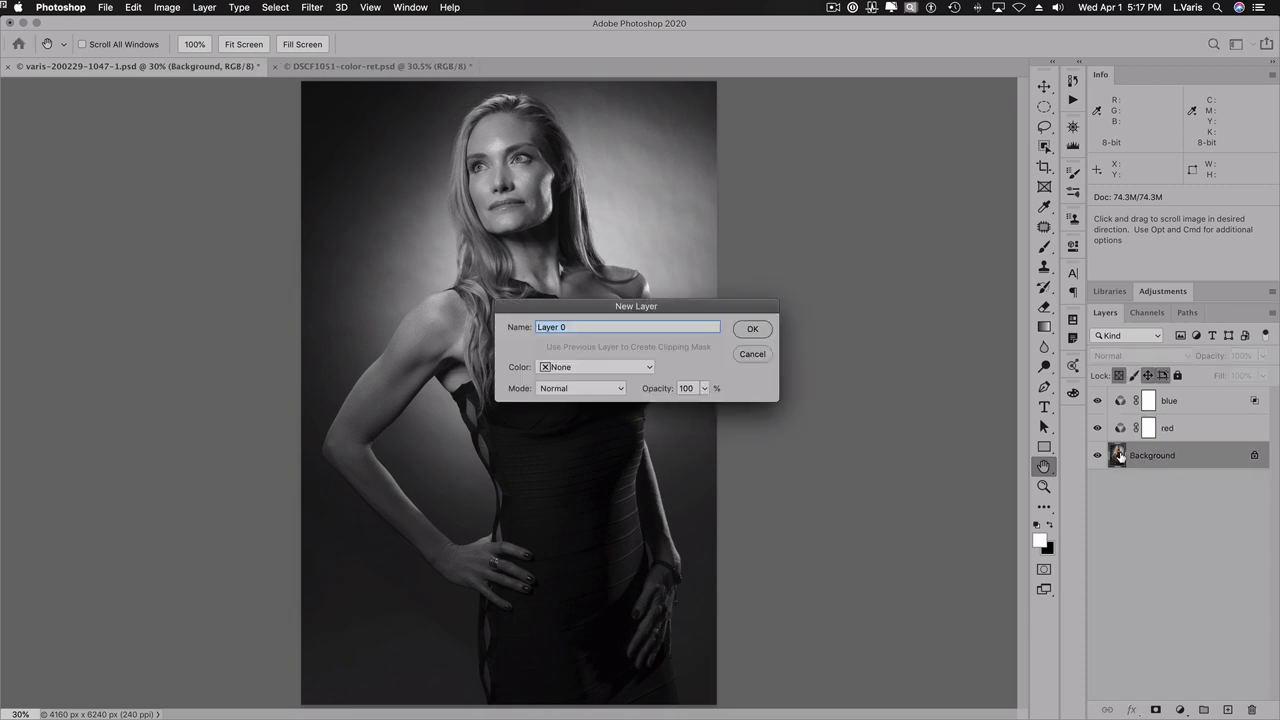
{"action": "left_click", "coordinate": [752, 329]}
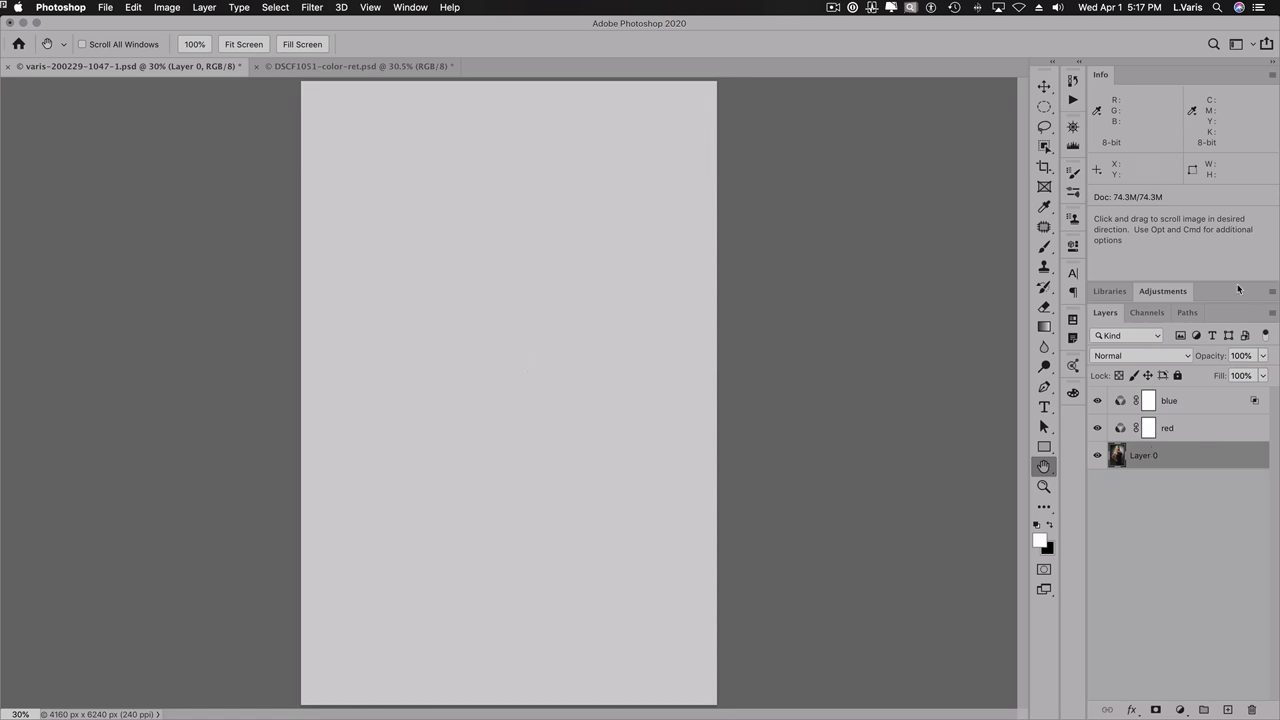
{"action": "key", "text": "super+z"}
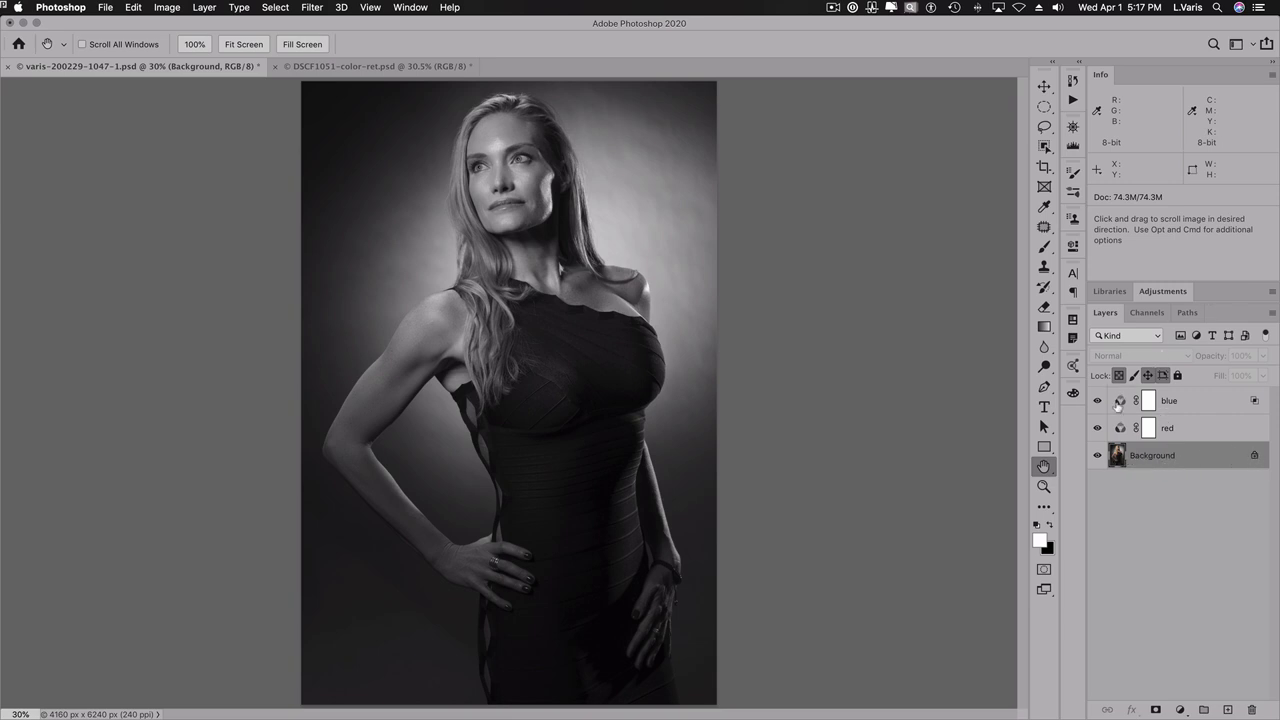
- Select the blue layer and invert its mask to black, hiding its effect
{"action": "left_click", "coordinate": [1230, 401]}
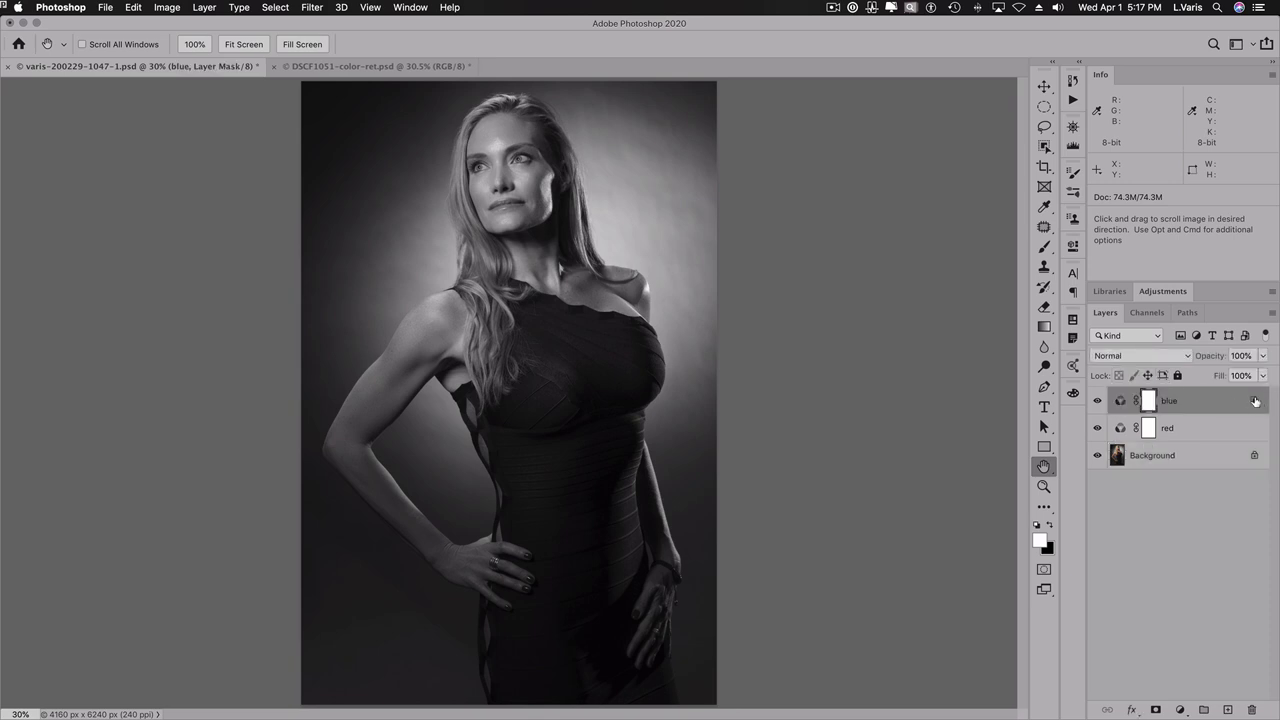
{"action": "double_click", "coordinate": [1255, 401]}
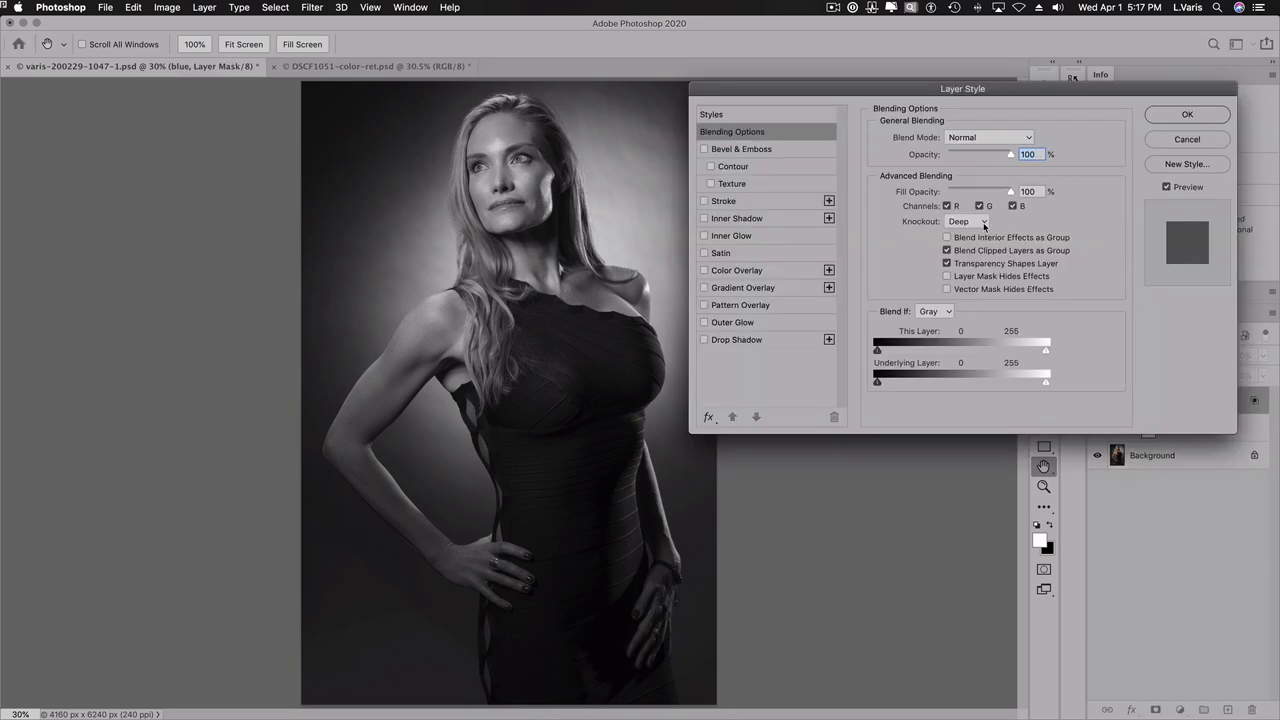
{"action": "left_click", "coordinate": [1156, 119]}
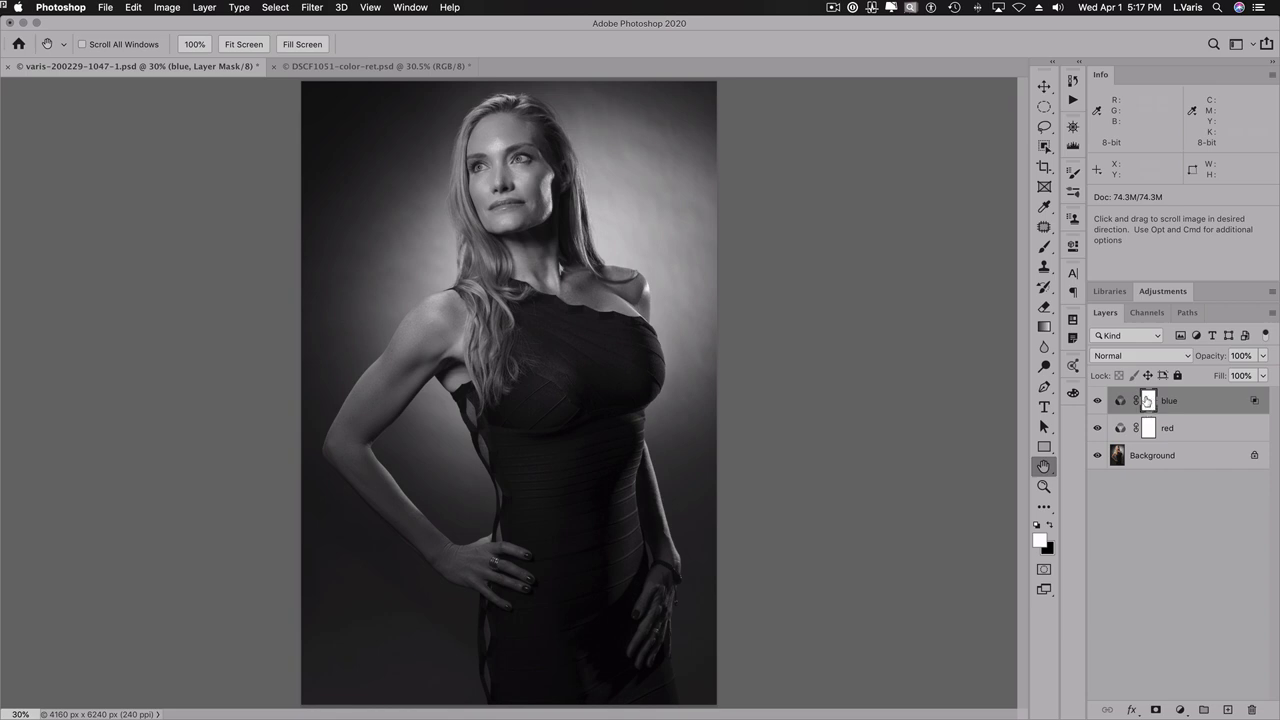
{"action": "key", "text": "super+i"}
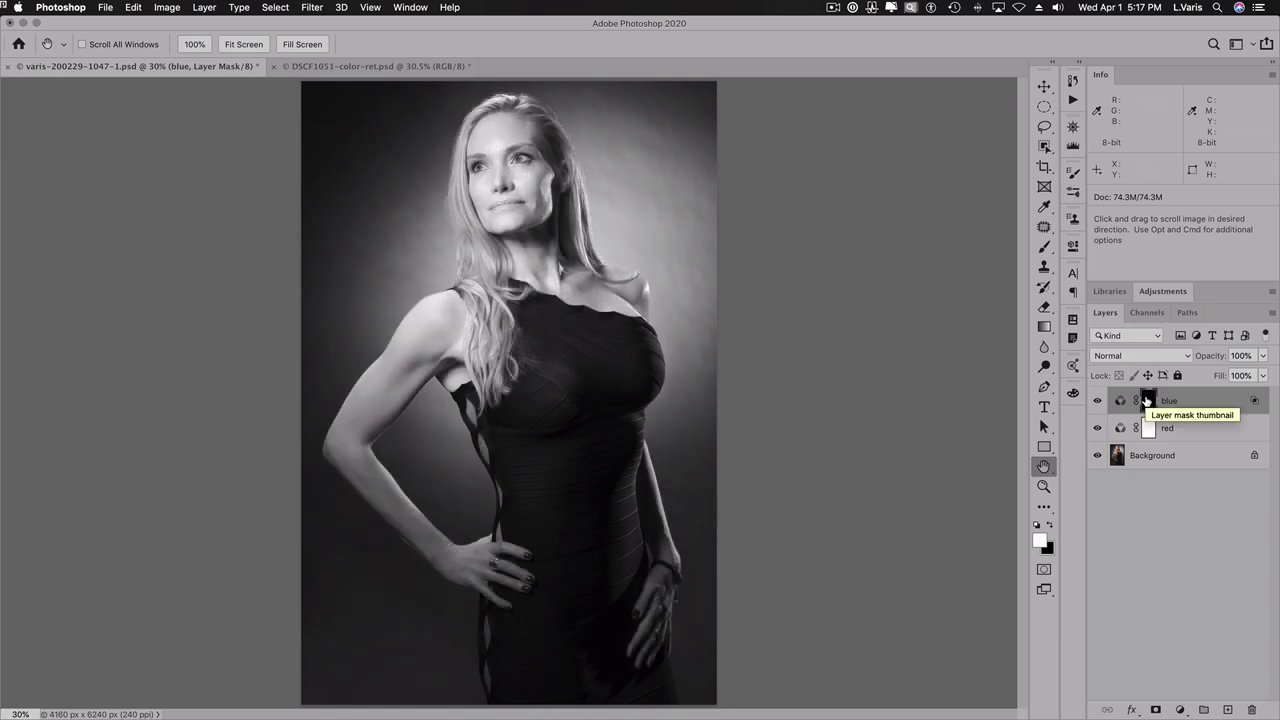
- Zoom to 100% on the model's face and center it in the view
{"action": "left_click", "coordinate": [497, 210], "text": "super"}
{"action": "left_click_drag", "start_coordinate": [497, 210], "coordinate": [475, 240]}
{"action": "left_click", "coordinate": [676, 301], "text": "super"}
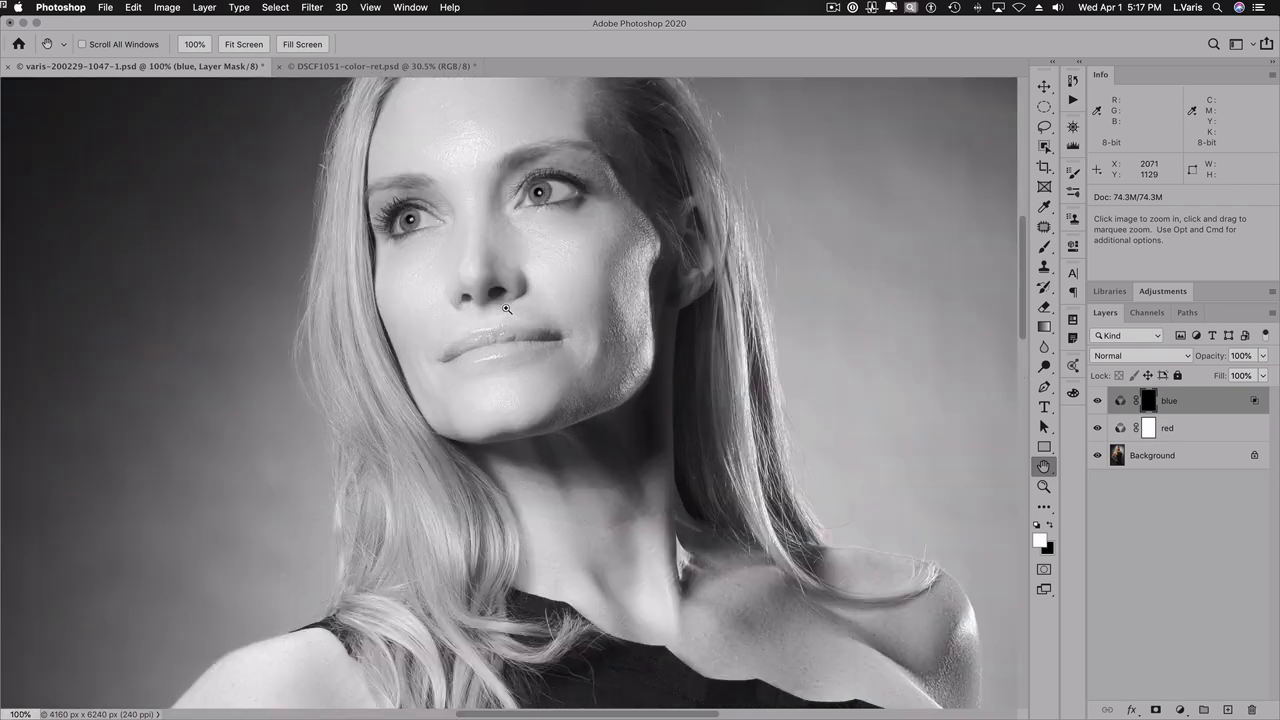
{"action": "left_click_drag", "start_coordinate": [676, 301], "coordinate": [626, 311]}
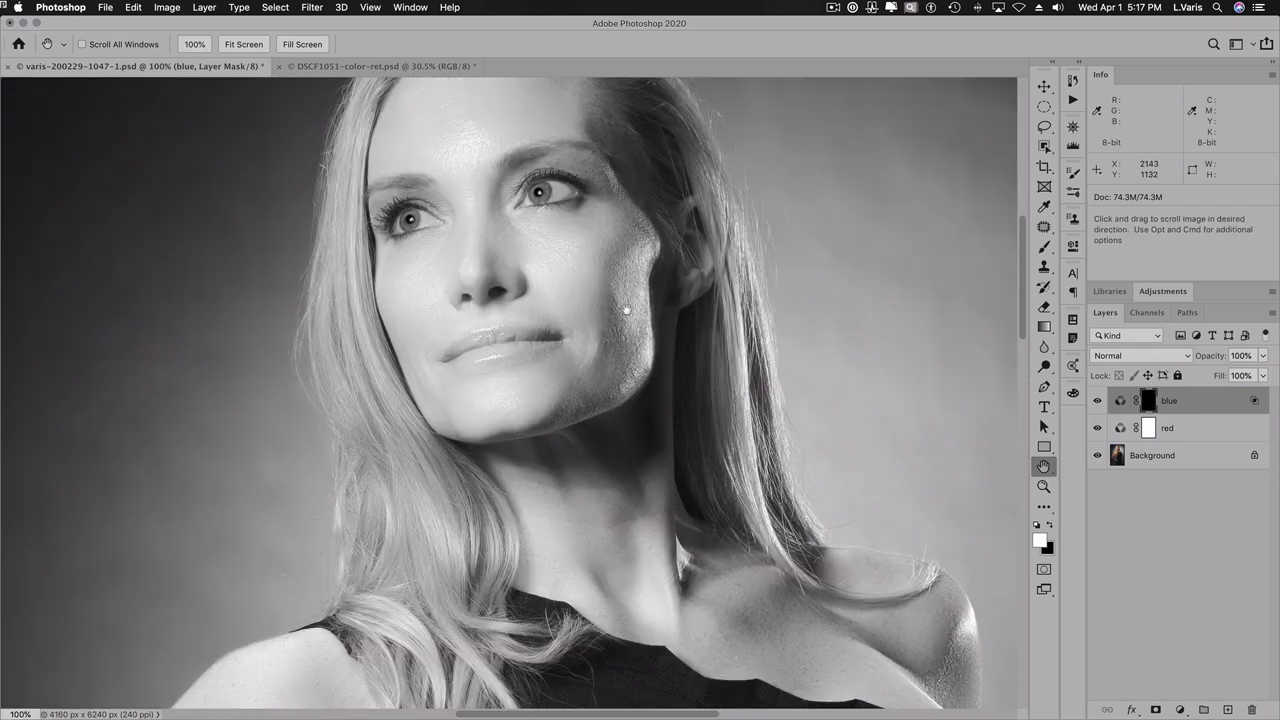
- Paint white on the blue mask across the lips with a 125 px brush
{"action": "left_click", "coordinate": [1045, 248]}
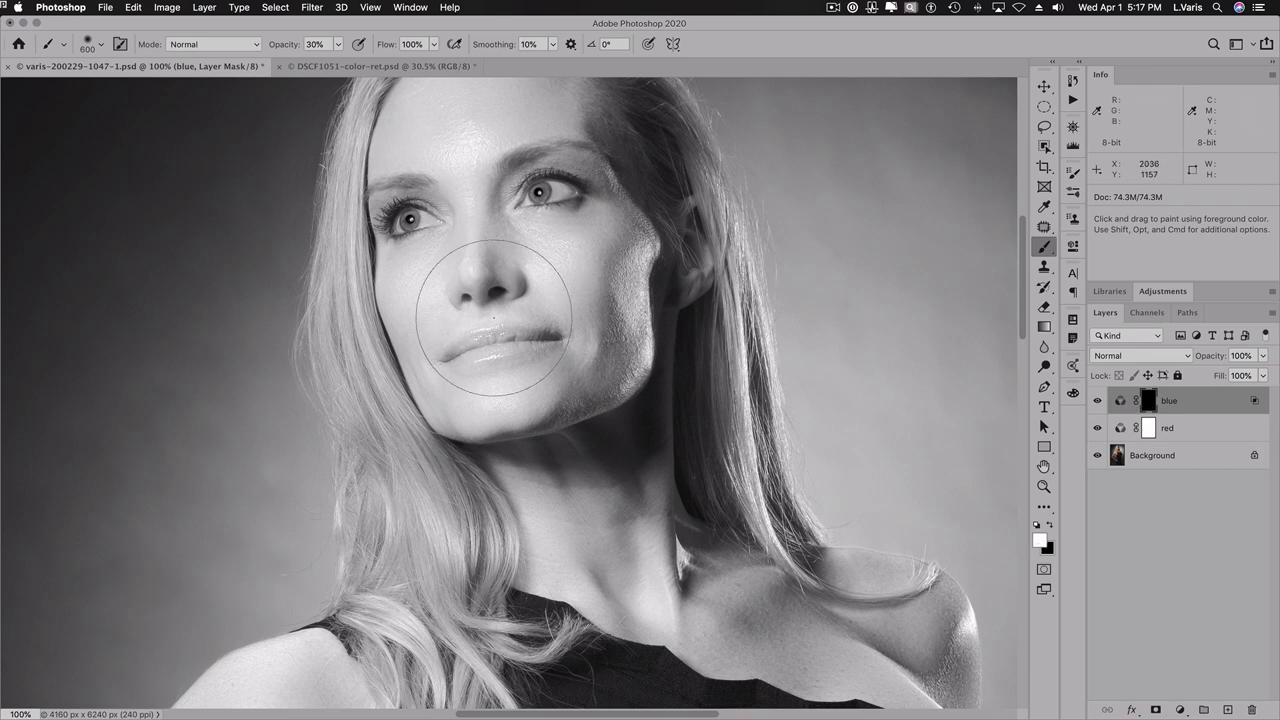
{"action": "key", "text": "bracketleft"}
{"action": "key", "text": "bracketleft"}
{"action": "key", "text": "bracketleft"}
{"action": "key", "text": "bracketleft"}
{"action": "key", "text": "bracketleft"}
{"action": "key", "text": "bracketleft"}
{"action": "key", "text": "bracketleft"}
{"action": "key", "text": "bracketleft"}
{"action": "key", "text": "bracketleft"}
{"action": "key", "text": "bracketleft"}
{"action": "left_click_drag", "start_coordinate": [566, 340], "coordinate": [477, 342]}
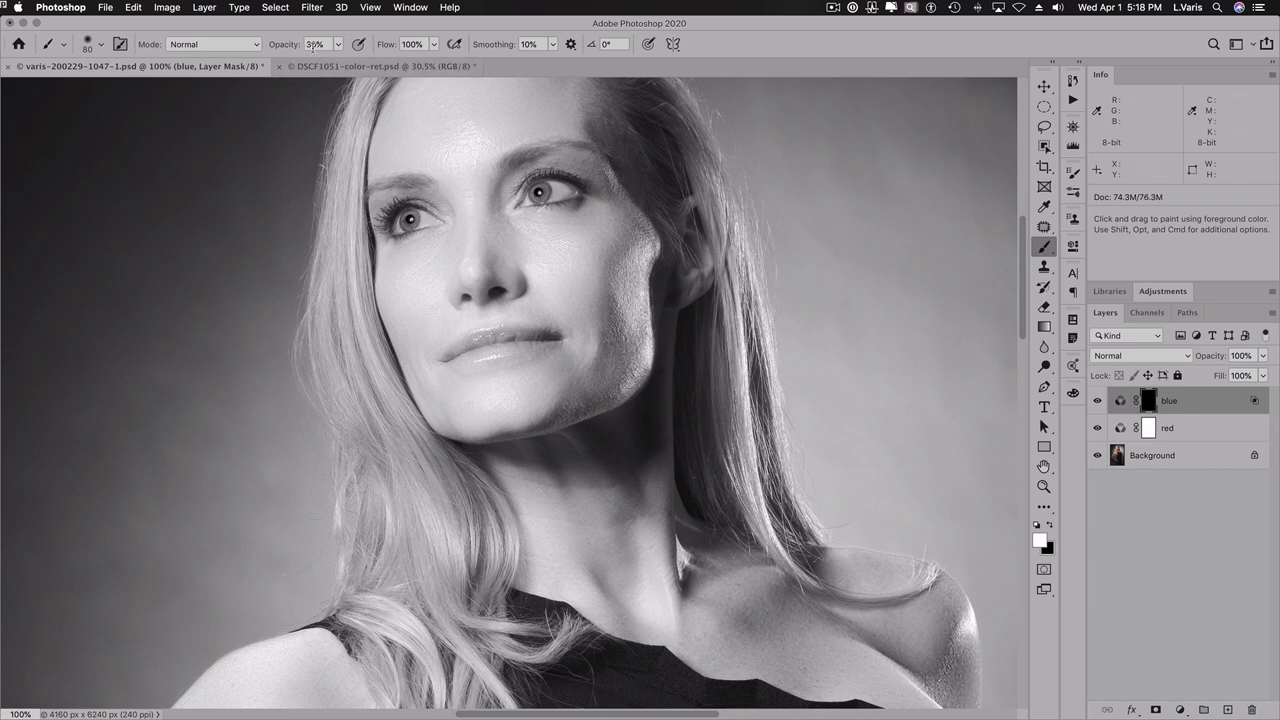
- At 100% opacity, repaint the upper lip with brush sizes down to 45 to darken it
{"action": "key", "text": "0"}
{"action": "scroll", "coordinate": [510, 338], "scroll_direction": "up", "scroll_amount": 5}
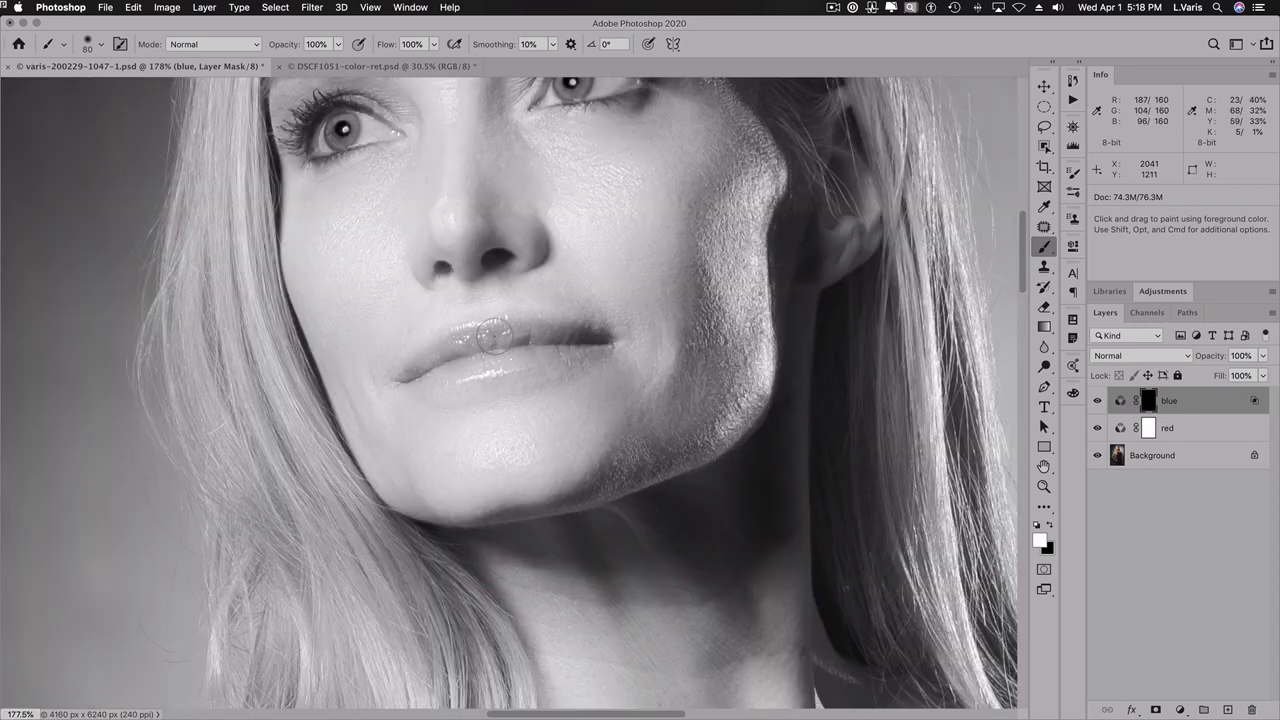
{"action": "mouse_move", "coordinate": [517, 339]}
{"action": "left_mouse_down"}
{"action": "mouse_move", "coordinate": [462, 341]}
{"action": "mouse_move", "coordinate": [410, 378]}
{"action": "mouse_move", "coordinate": [488, 340]}
{"action": "mouse_move", "coordinate": [573, 341]}
{"action": "left_mouse_up"}
{"action": "key", "text": "bracketleft"}
{"action": "key", "text": "bracketleft"}
{"action": "key", "text": "bracketleft"}
{"action": "key", "text": "bracketleft"}
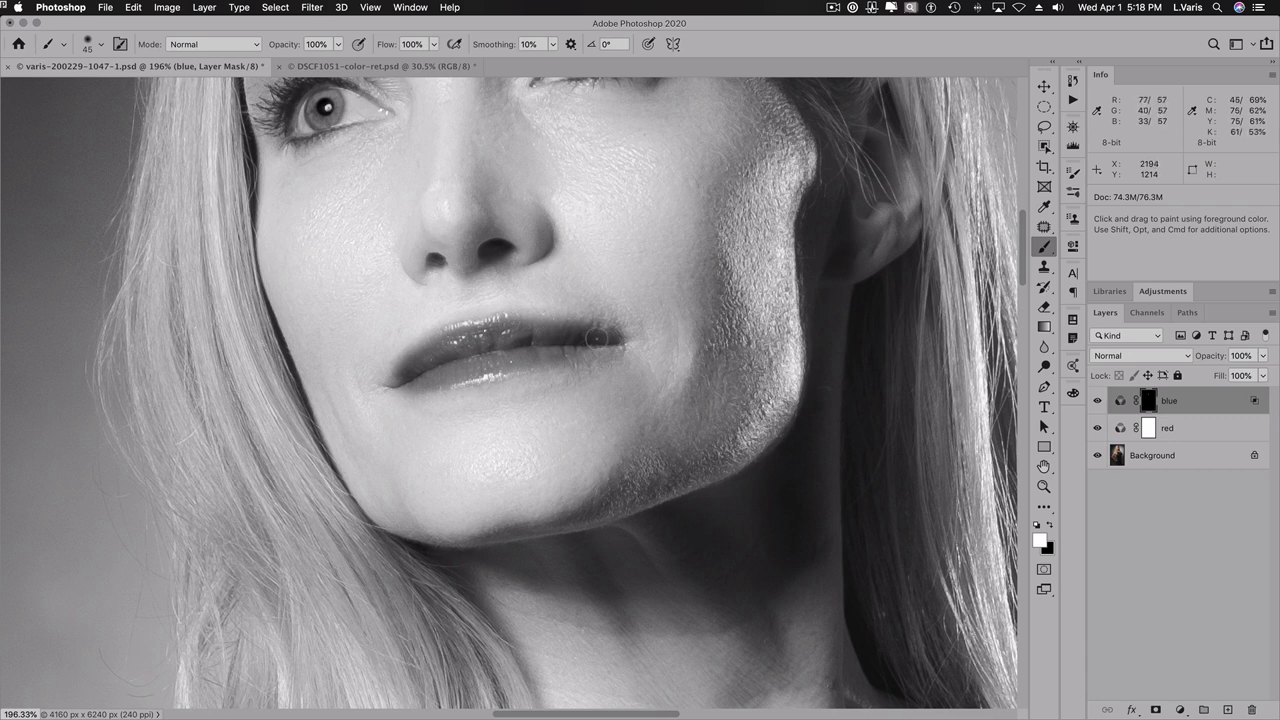
{"action": "mouse_move", "coordinate": [600, 338]}
{"action": "left_mouse_down"}
{"action": "mouse_move", "coordinate": [482, 330]}
{"action": "mouse_move", "coordinate": [392, 379]}
{"action": "mouse_move", "coordinate": [595, 338]}
{"action": "mouse_move", "coordinate": [521, 331]}
{"action": "mouse_move", "coordinate": [501, 353]}
{"action": "mouse_move", "coordinate": [519, 328]}
{"action": "mouse_move", "coordinate": [452, 353]}
{"action": "mouse_move", "coordinate": [492, 335]}
{"action": "mouse_move", "coordinate": [514, 345]}
{"action": "mouse_move", "coordinate": [439, 357]}
{"action": "mouse_move", "coordinate": [578, 327]}
{"action": "mouse_move", "coordinate": [514, 344]}
{"action": "left_mouse_up"}
{"action": "key", "text": "space"}
- Enlarge the brush to 70 and paint the blue mask over both brows and upper lids
{"action": "left_click_drag", "start_coordinate": [491, 171], "coordinate": [497, 383]}
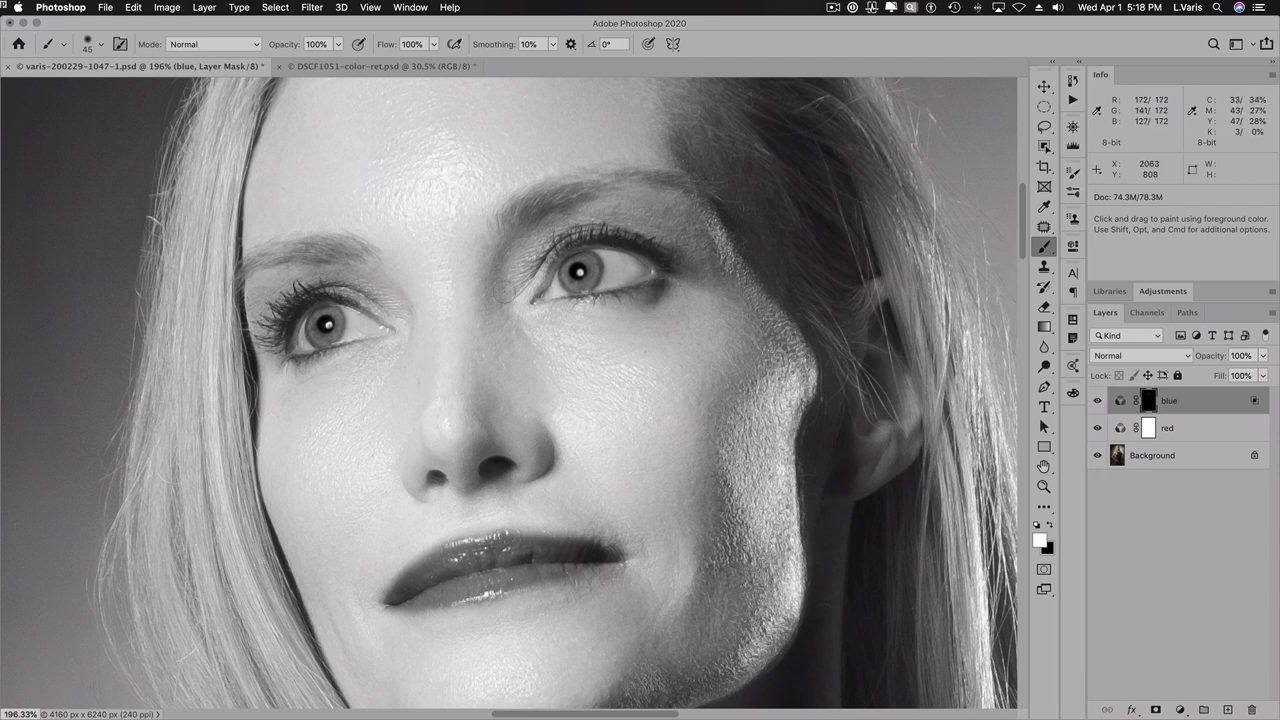
{"action": "key", "text": "bracketright"}
{"action": "key", "text": "bracketright"}
{"action": "key", "text": "bracketright"}
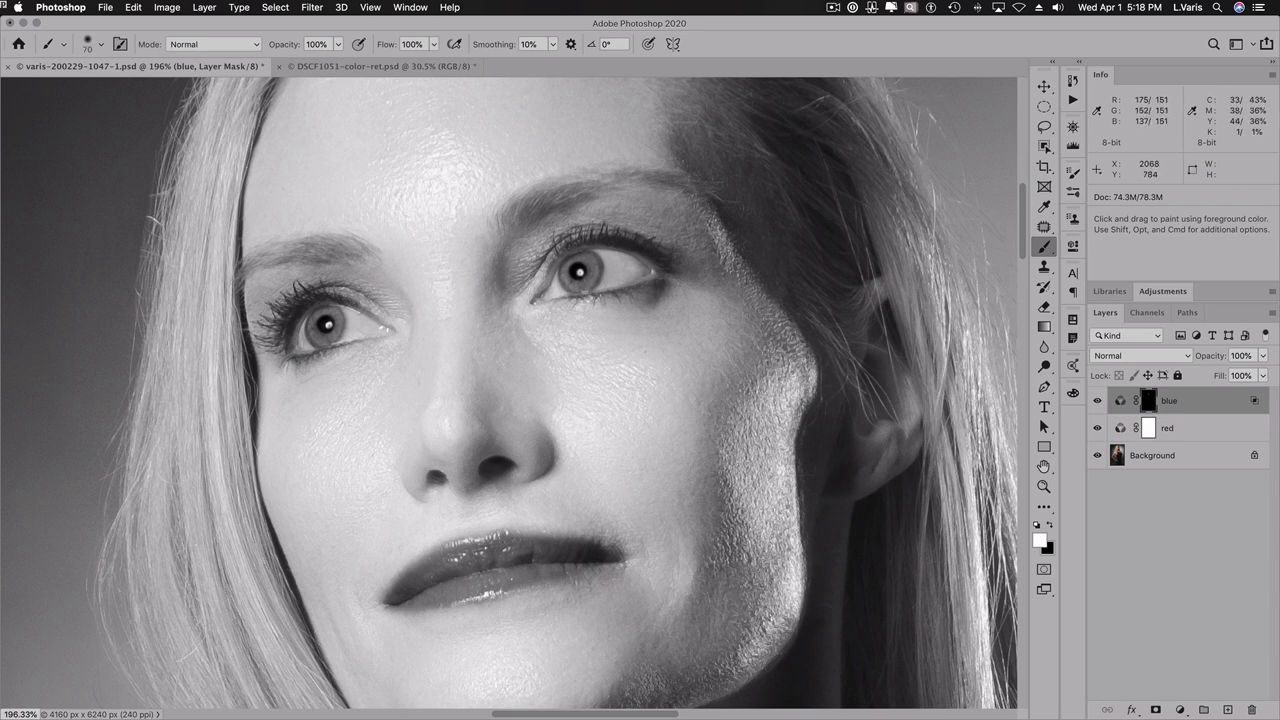
{"action": "mouse_move", "coordinate": [648, 205]}
{"action": "left_mouse_down"}
{"action": "mouse_move", "coordinate": [700, 260]}
{"action": "mouse_move", "coordinate": [635, 236]}
{"action": "mouse_move", "coordinate": [705, 222]}
{"action": "mouse_move", "coordinate": [635, 192]}
{"action": "mouse_move", "coordinate": [590, 196]}
{"action": "mouse_move", "coordinate": [515, 235]}
{"action": "mouse_move", "coordinate": [500, 333]}
{"action": "left_mouse_up"}
{"action": "mouse_move", "coordinate": [389, 294]}
{"action": "left_mouse_down"}
{"action": "mouse_move", "coordinate": [405, 320]}
{"action": "mouse_move", "coordinate": [360, 280]}
{"action": "mouse_move", "coordinate": [276, 284]}
{"action": "left_mouse_up"}
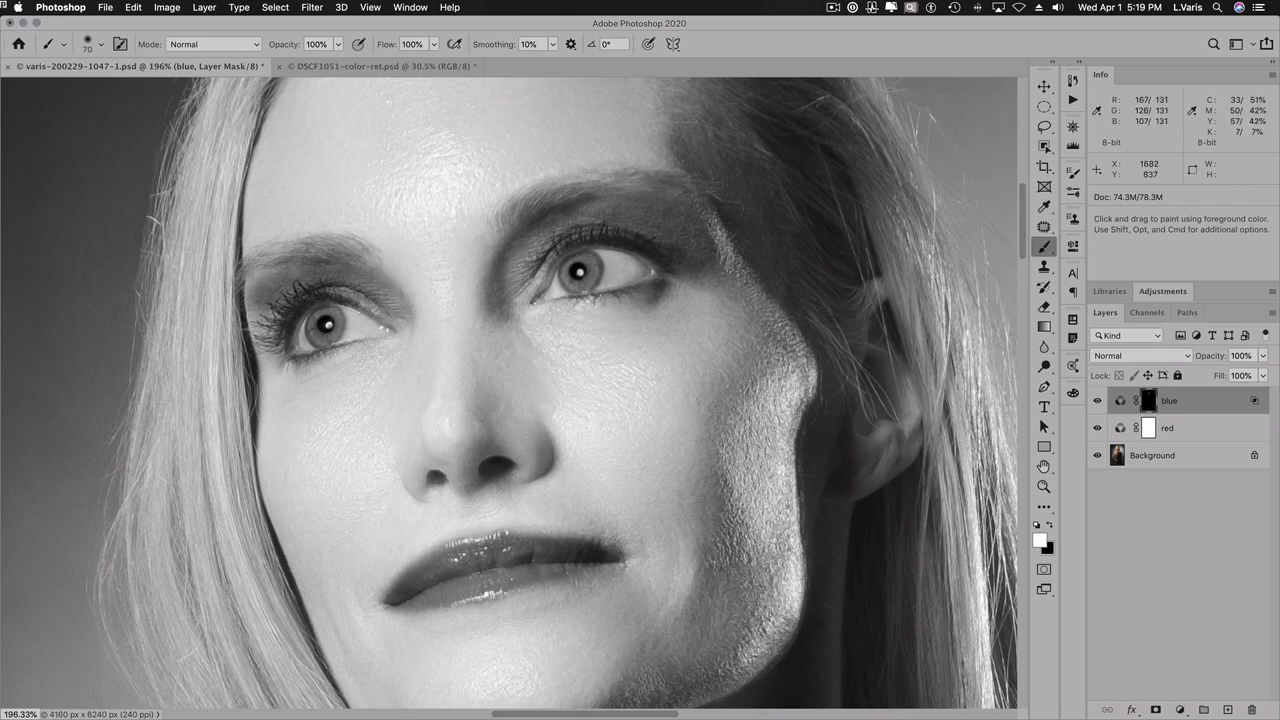
{"action": "mouse_move", "coordinate": [260, 300]}
{"action": "left_mouse_down"}
{"action": "mouse_move", "coordinate": [262, 272]}
{"action": "mouse_move", "coordinate": [266, 356]}
{"action": "mouse_move", "coordinate": [280, 372]}
{"action": "mouse_move", "coordinate": [286, 300]}
{"action": "mouse_move", "coordinate": [333, 277]}
{"action": "left_mouse_up"}
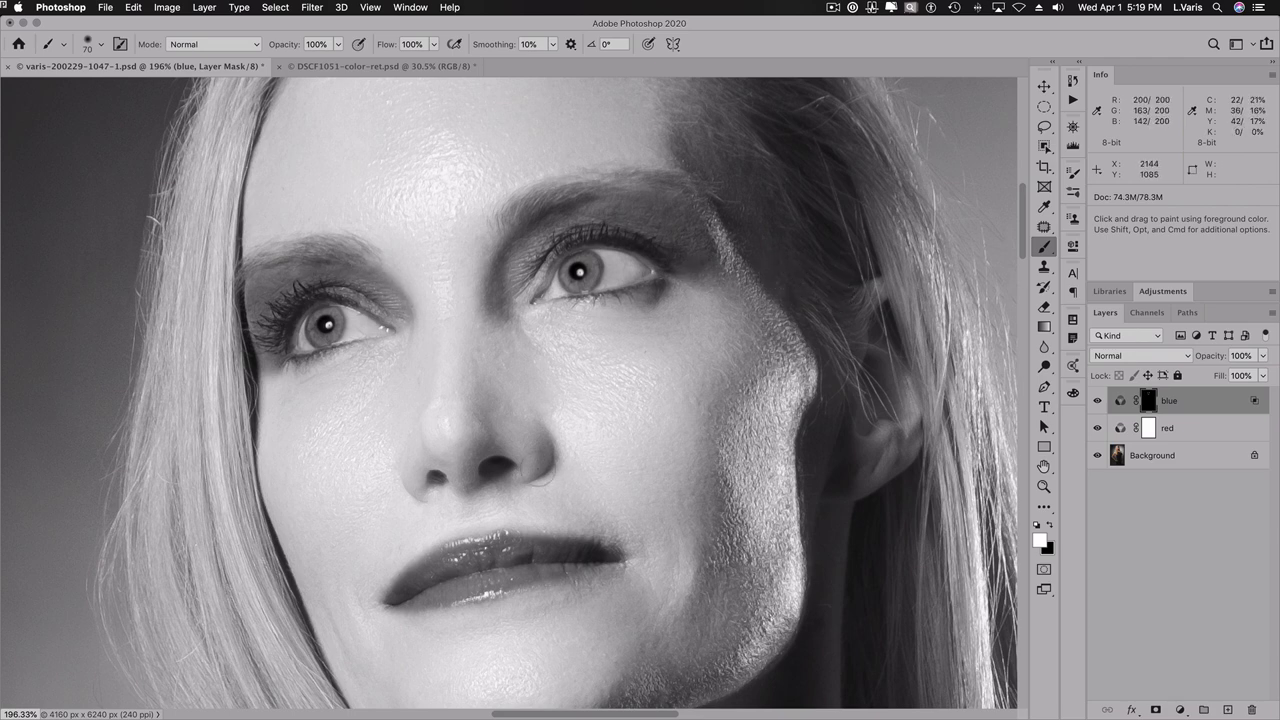
- At 100% zoom, paint soft 20%-opacity strokes on the blue mask beside the nose and over the cheeks and jaw
{"action": "key", "text": "super+space"}
{"action": "left_click", "coordinate": [548, 477], "text": "alt+super"}
{"action": "left_click_drag", "start_coordinate": [560, 463], "coordinate": [563, 346]}
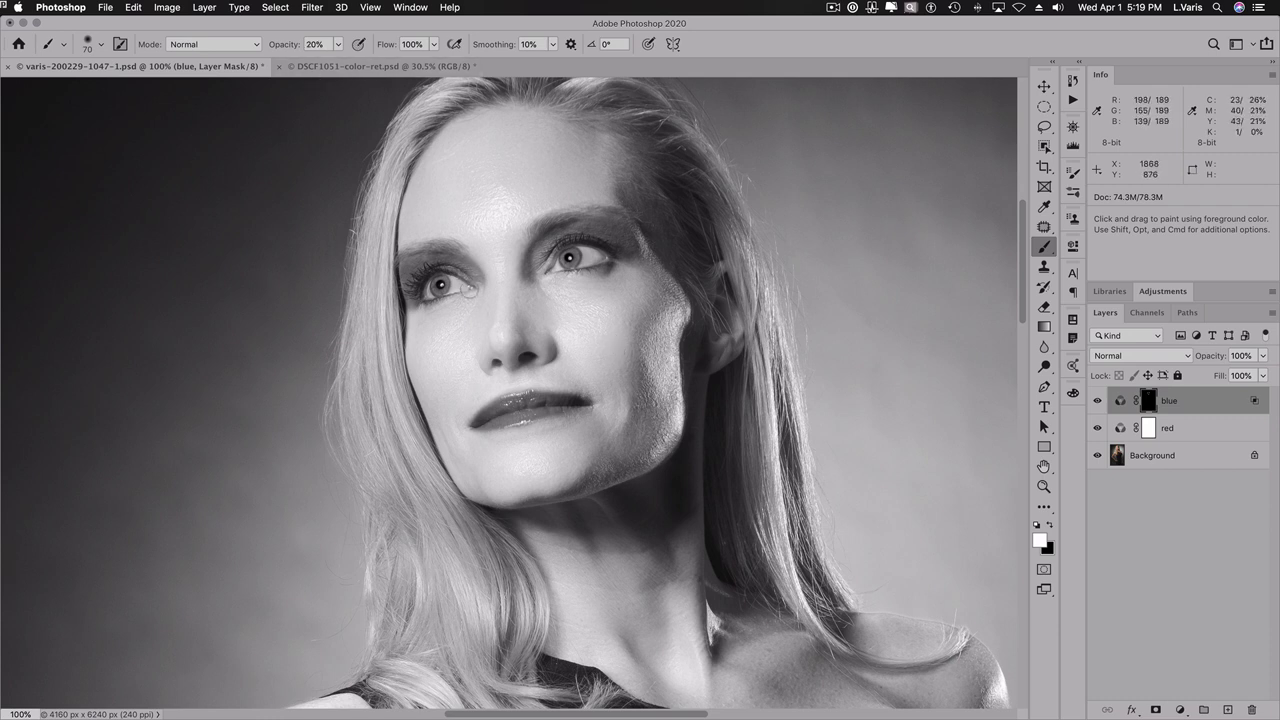
{"action": "key", "text": "bracketright"}
{"action": "mouse_move", "coordinate": [482, 288]}
{"action": "left_mouse_down"}
{"action": "mouse_move", "coordinate": [482, 338]}
{"action": "mouse_move", "coordinate": [486, 300]}
{"action": "mouse_move", "coordinate": [482, 385]}
{"action": "left_mouse_up"}
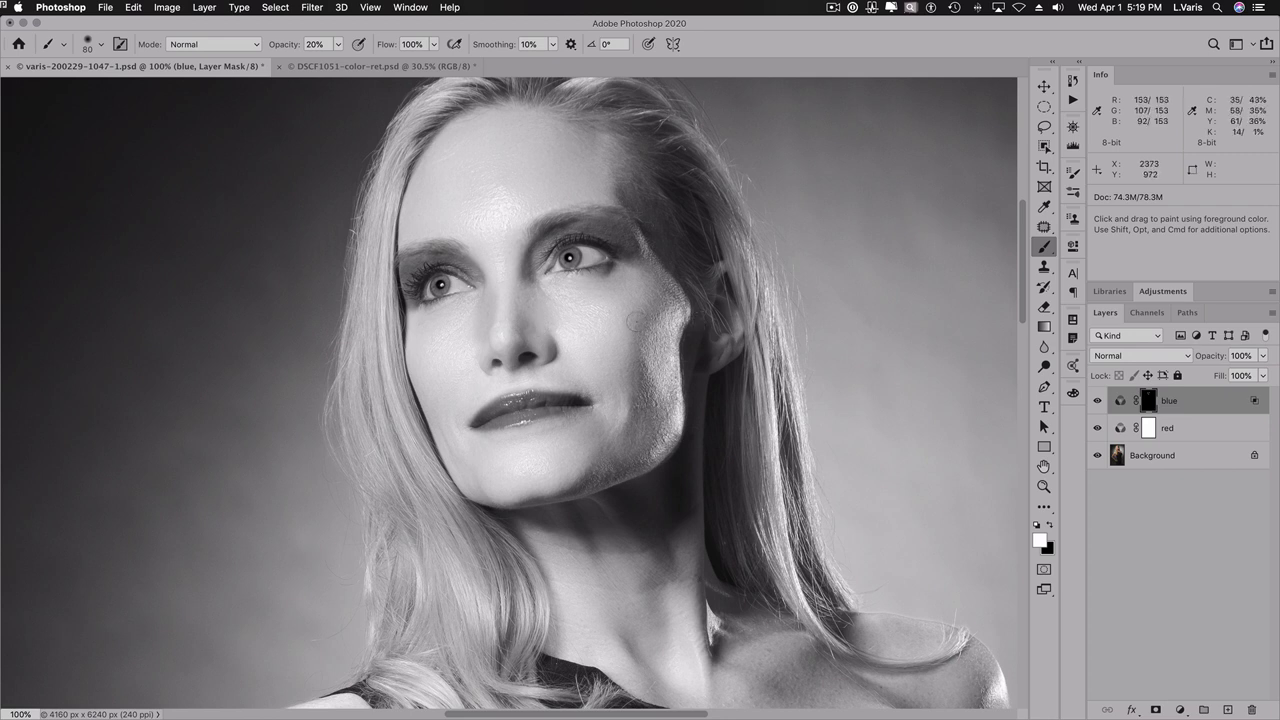
{"action": "key", "text": "bracketright"}
{"action": "key", "text": "bracketright"}
{"action": "key", "text": "bracketright"}
{"action": "mouse_move", "coordinate": [625, 372]}
{"action": "left_mouse_down"}
{"action": "mouse_move", "coordinate": [625, 334]}
{"action": "mouse_move", "coordinate": [605, 434]}
{"action": "mouse_move", "coordinate": [595, 444]}
{"action": "mouse_move", "coordinate": [630, 349]}
{"action": "mouse_move", "coordinate": [605, 424]}
{"action": "mouse_move", "coordinate": [555, 479]}
{"action": "mouse_move", "coordinate": [561, 440]}
{"action": "left_mouse_up"}
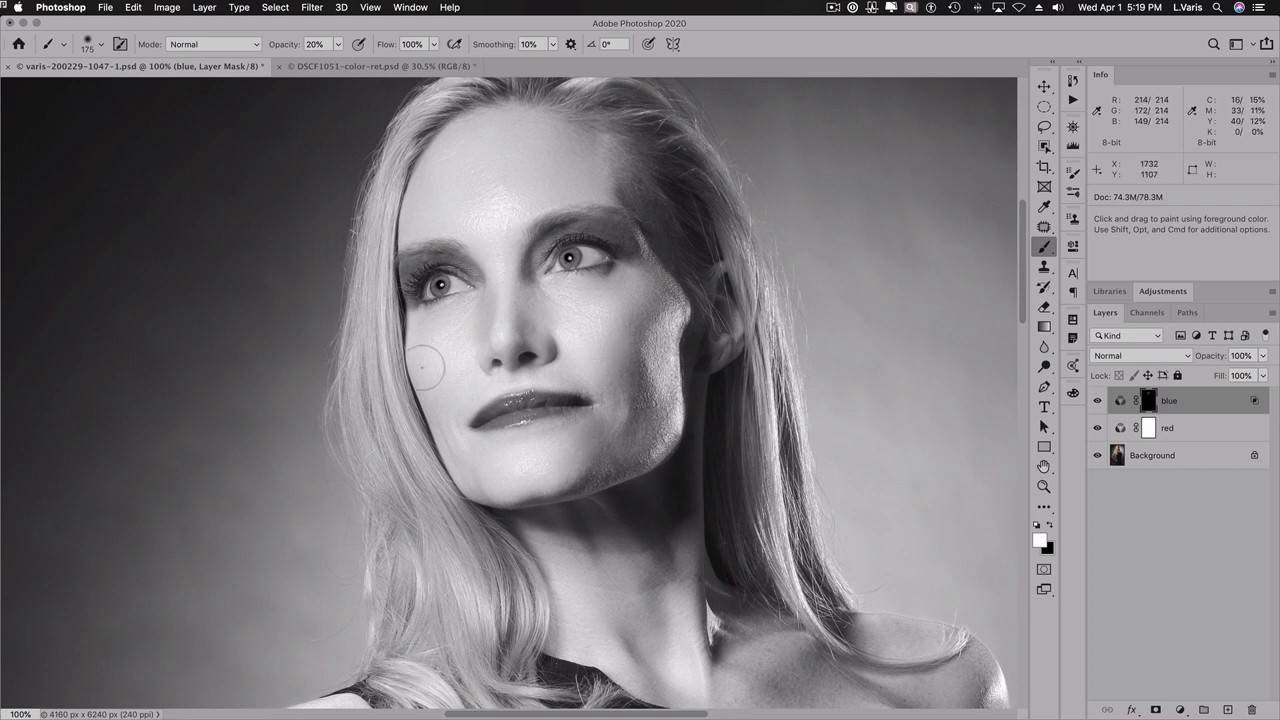
{"action": "key", "text": "bracketleft"}
{"action": "key", "text": "bracketleft"}
{"action": "key", "text": "bracketleft"}
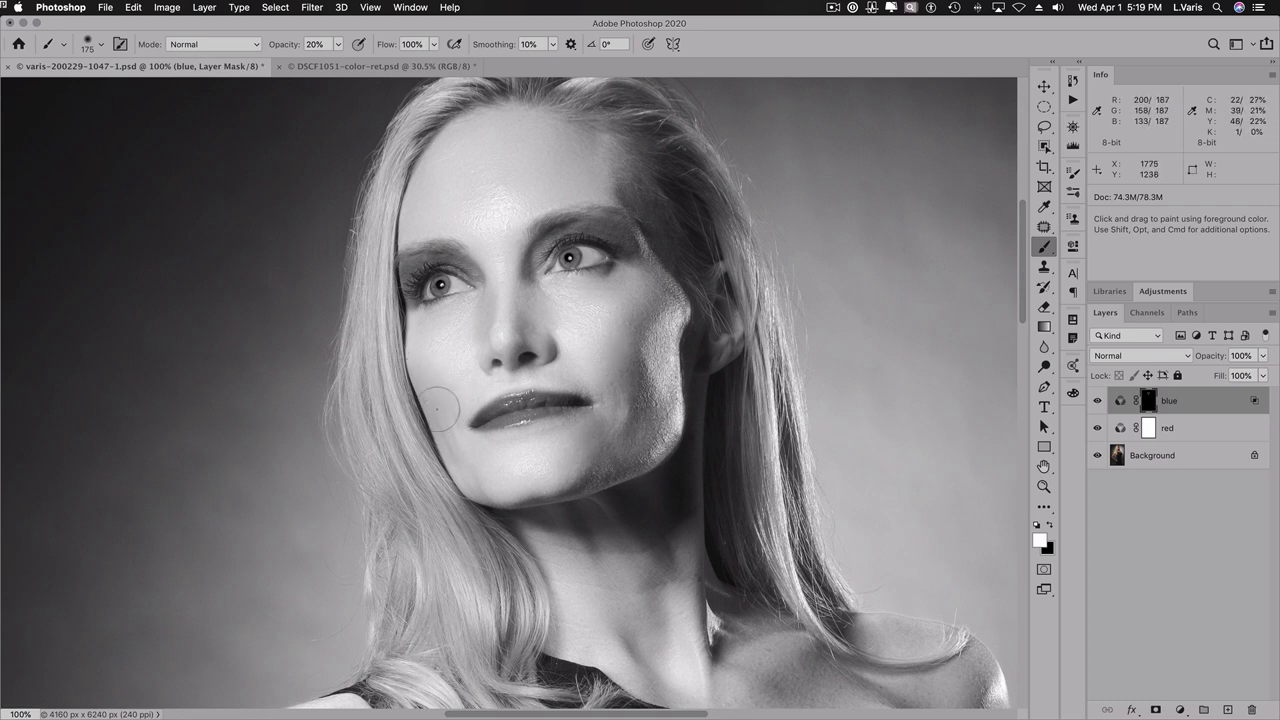
{"action": "mouse_move", "coordinate": [423, 379]}
{"action": "left_mouse_down"}
{"action": "mouse_move", "coordinate": [449, 466]}
{"action": "mouse_move", "coordinate": [511, 548]}
{"action": "left_mouse_up"}
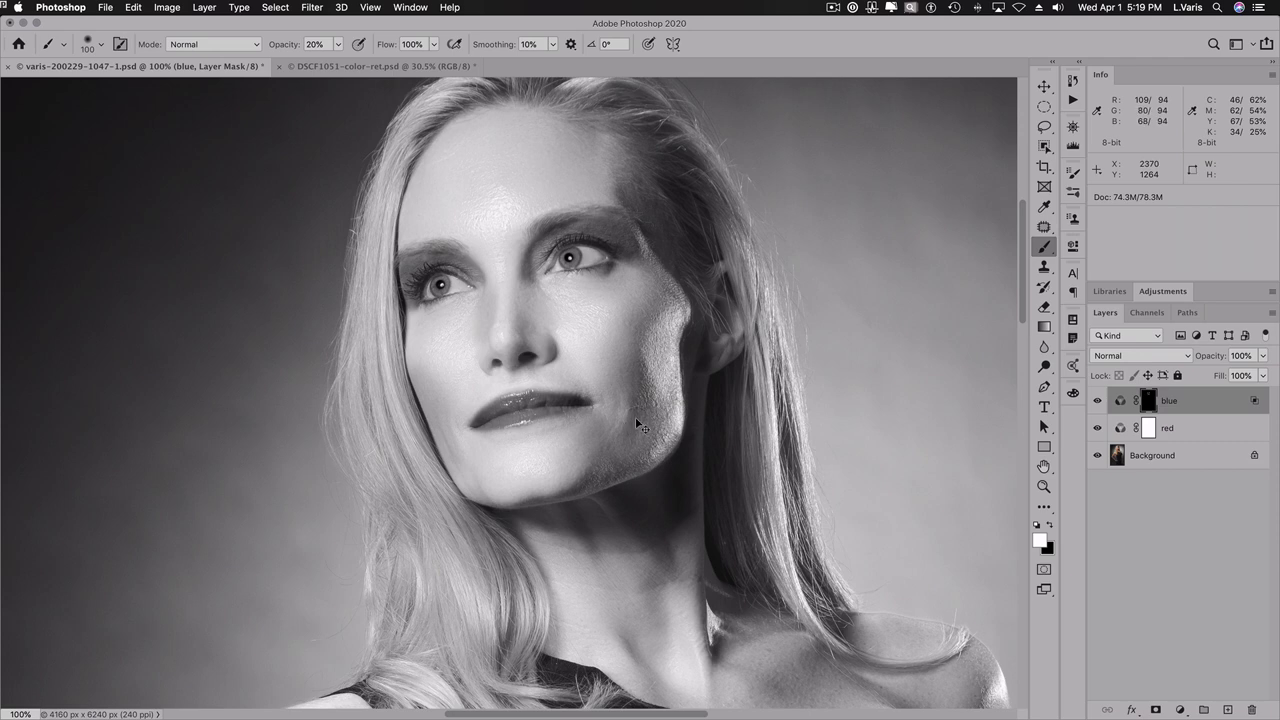
{"action": "key", "text": "super+minus"}
{"action": "key", "text": "super+minus"}
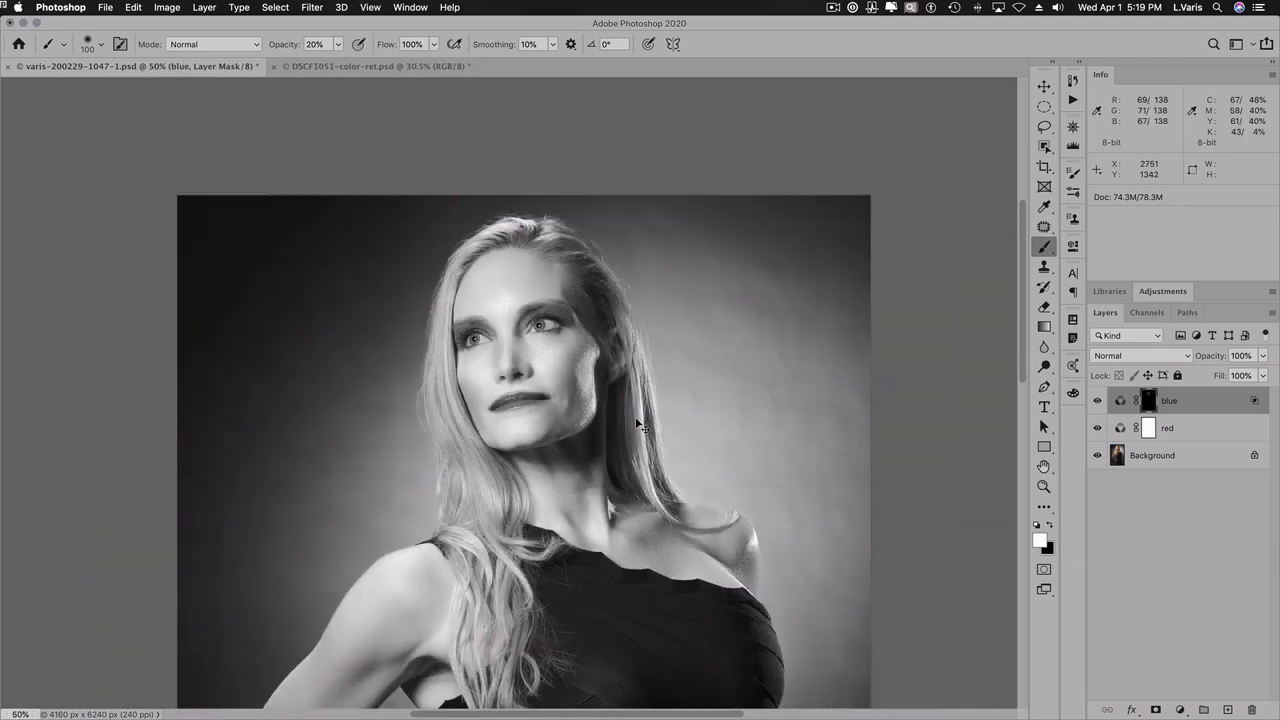
- With a 250 px brush, paint the blue layer's mask over the upper arm and shoulder
{"action": "left_click_drag", "start_coordinate": [598, 466], "coordinate": [641, 233]}
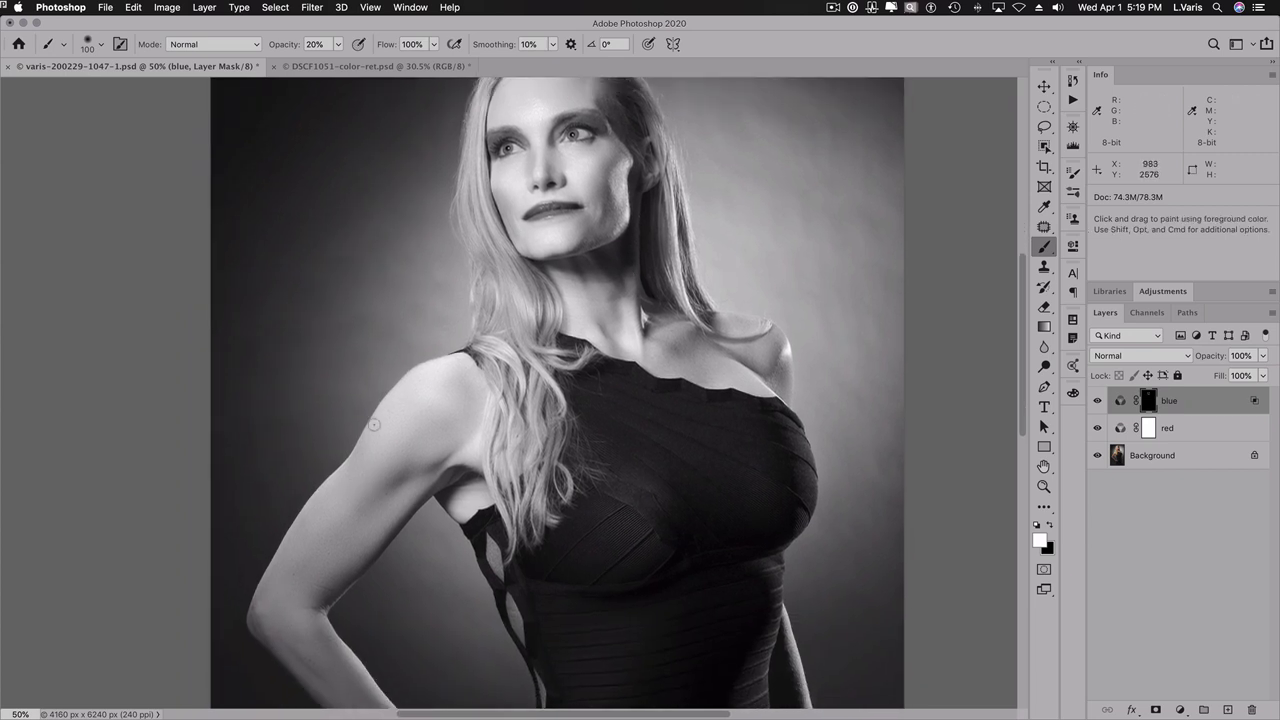
{"action": "key", "text": "bracketright"}
{"action": "key", "text": "bracketright"}
{"action": "mouse_move", "coordinate": [370, 430]}
{"action": "left_mouse_down"}
{"action": "mouse_move", "coordinate": [353, 457]}
{"action": "mouse_move", "coordinate": [320, 480]}
{"action": "left_mouse_up"}
{"action": "mouse_move", "coordinate": [370, 427]}
{"action": "left_mouse_down"}
{"action": "mouse_move", "coordinate": [320, 485]}
{"action": "mouse_move", "coordinate": [357, 455]}
{"action": "left_mouse_up"}
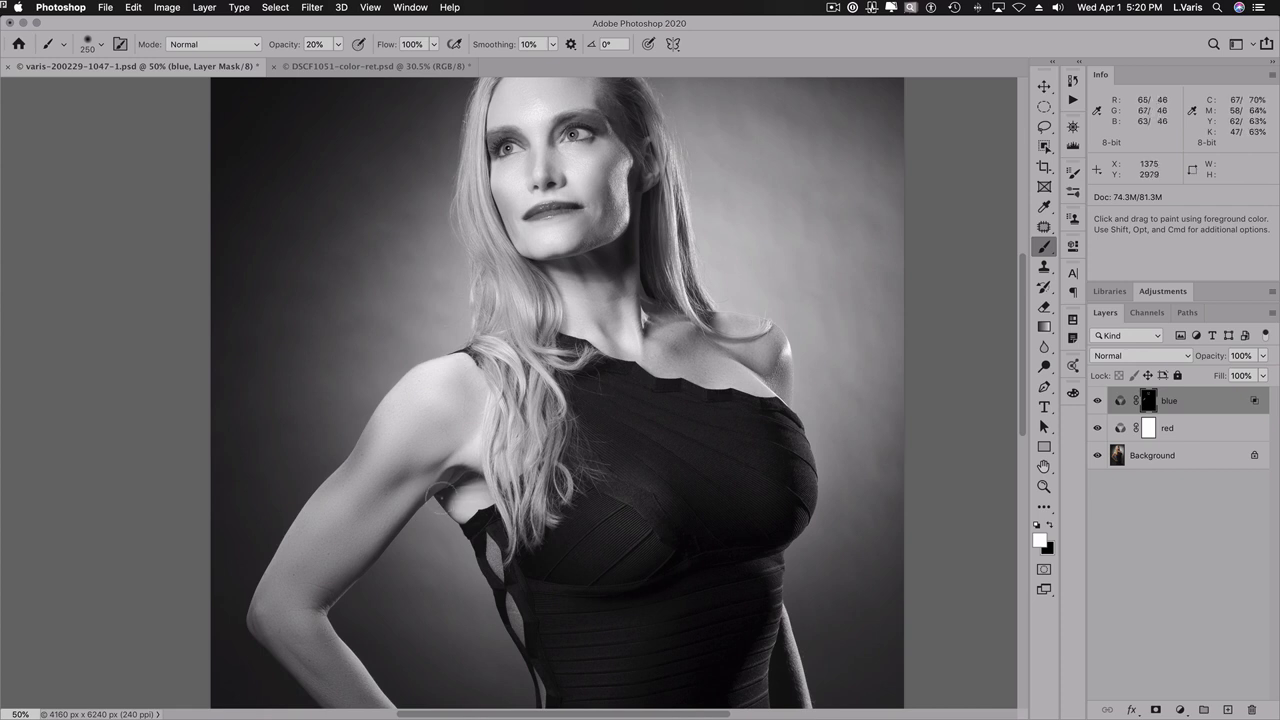
{"action": "left_click_drag", "start_coordinate": [339, 595], "coordinate": [371, 567]}
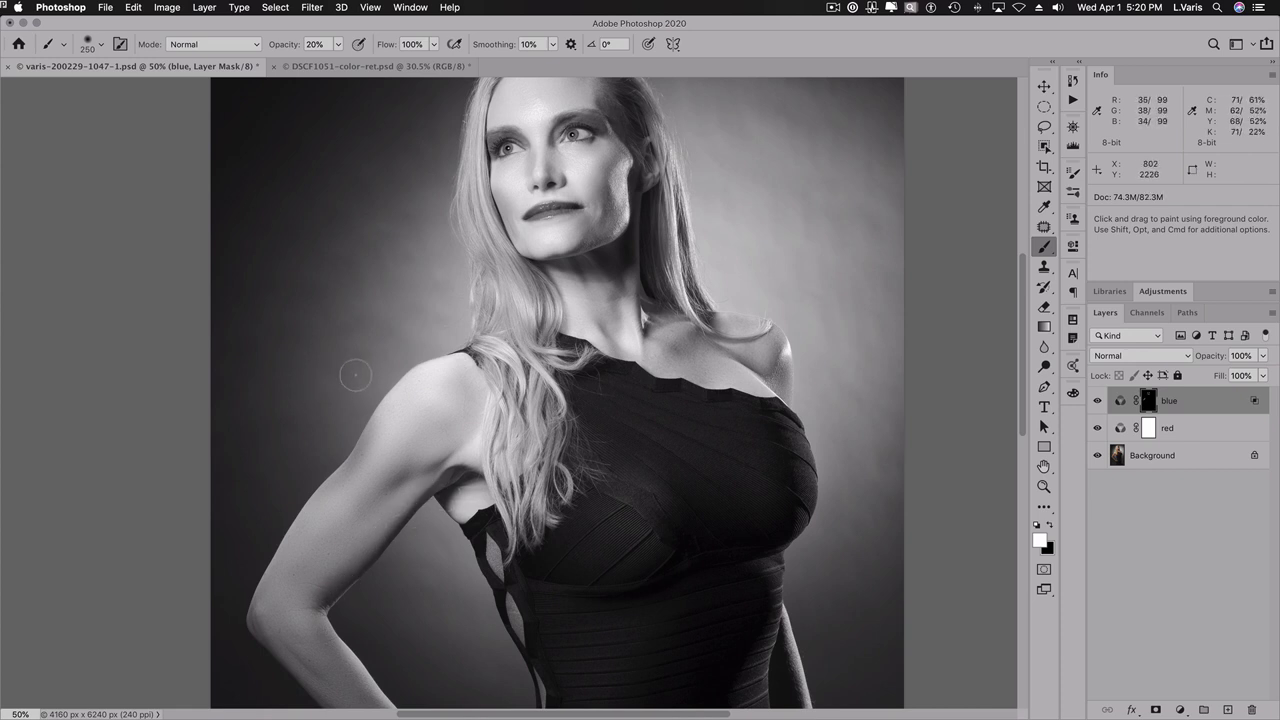
{"action": "mouse_move", "coordinate": [425, 439]}
{"action": "left_mouse_down"}
{"action": "mouse_move", "coordinate": [497, 403]}
{"action": "mouse_move", "coordinate": [479, 404]}
{"action": "mouse_move", "coordinate": [457, 438]}
{"action": "mouse_move", "coordinate": [472, 412]}
{"action": "left_mouse_up"}
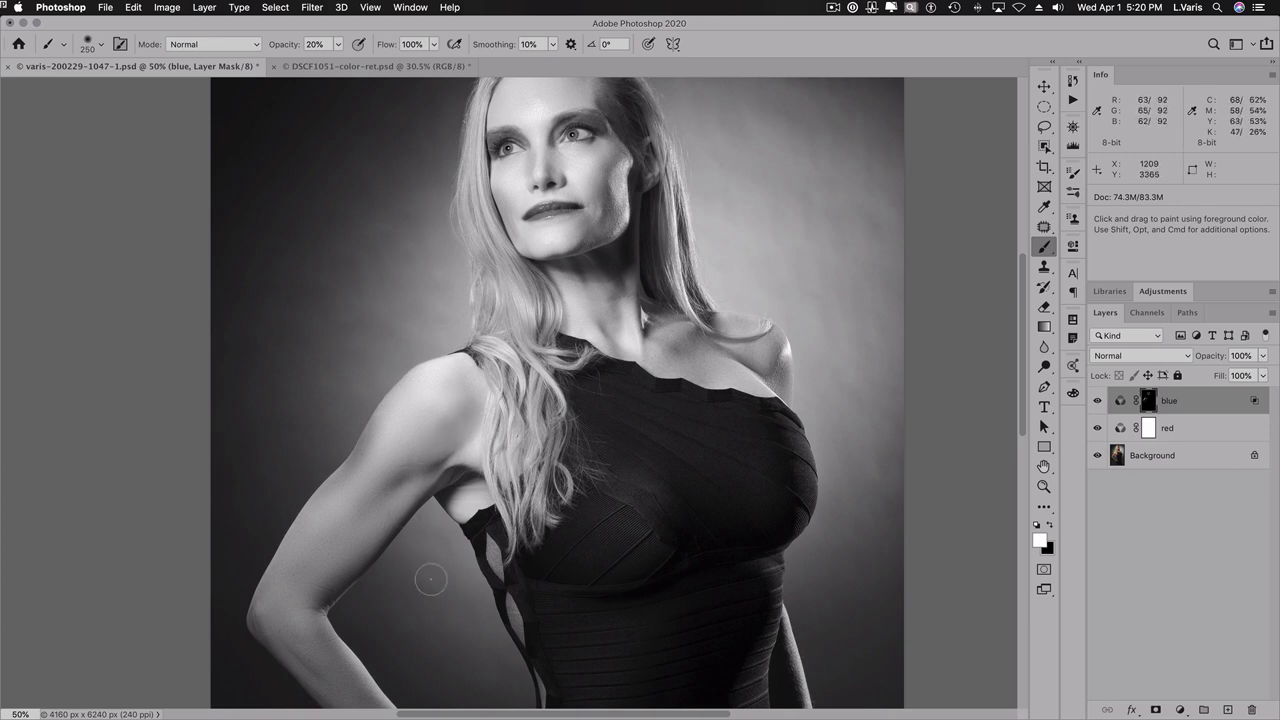
- Compare the blue layer on and off, then lower its opacity to 68%
{"action": "left_click", "coordinate": [1097, 401]}
{"action": "left_click", "coordinate": [1097, 401]}
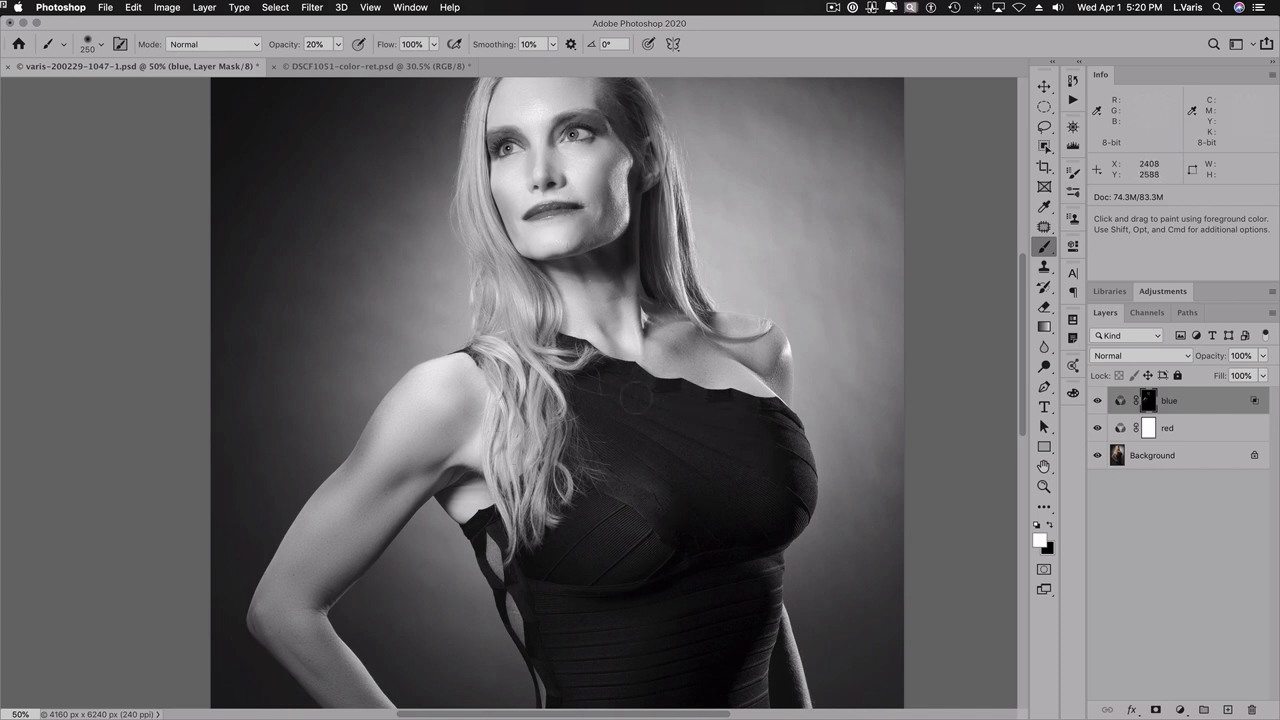
{"action": "left_click_drag", "start_coordinate": [544, 319], "coordinate": [517, 367]}
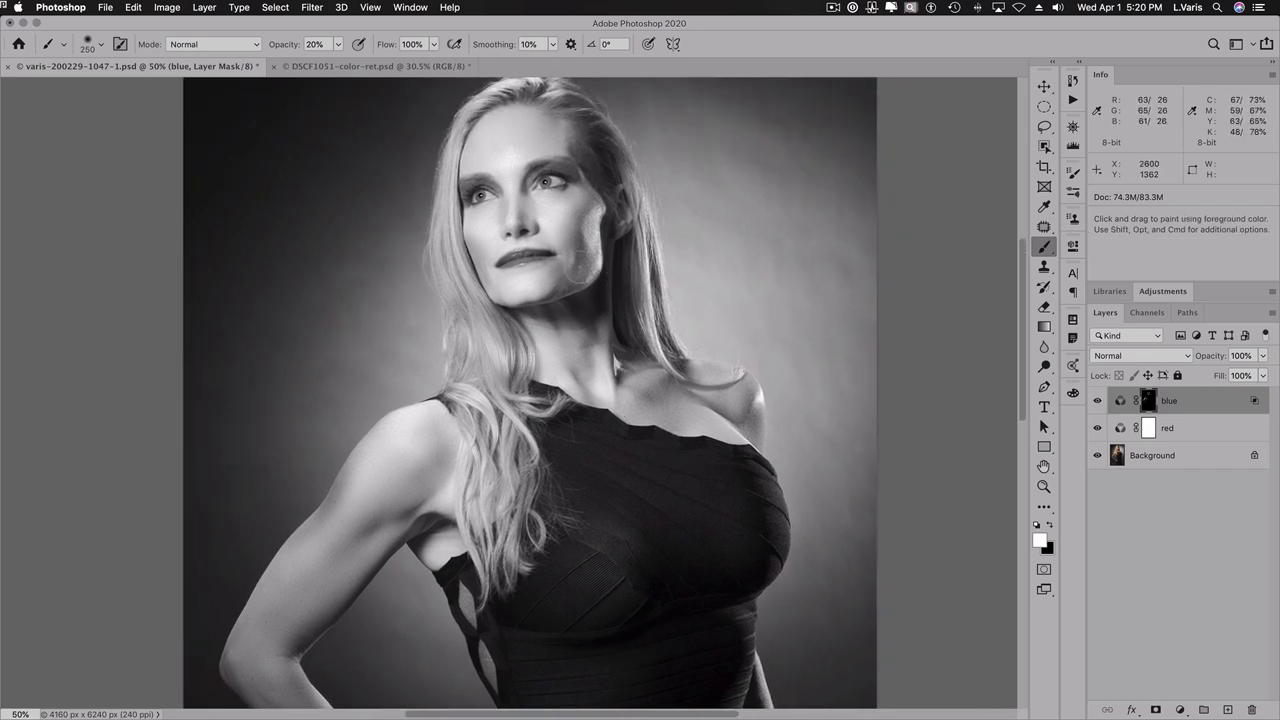
{"action": "left_click", "coordinate": [1264, 356]}
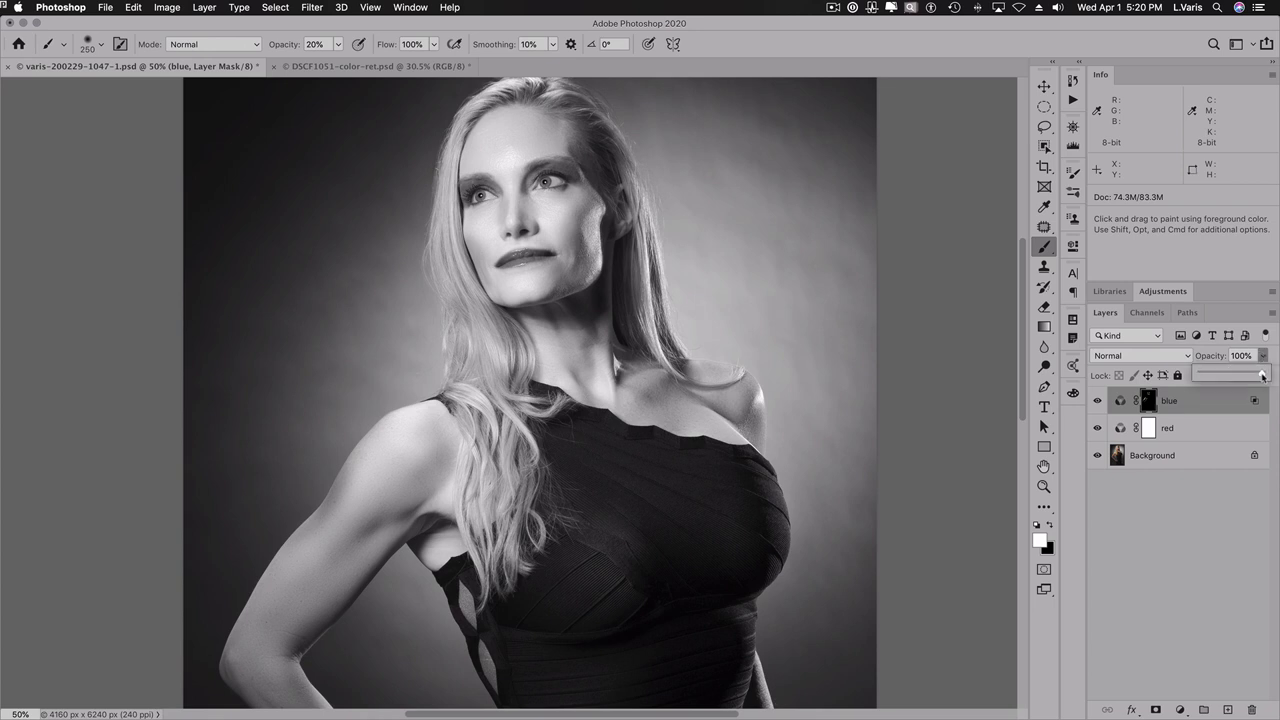
{"action": "left_click_drag", "start_coordinate": [1262, 375], "coordinate": [1239, 377]}
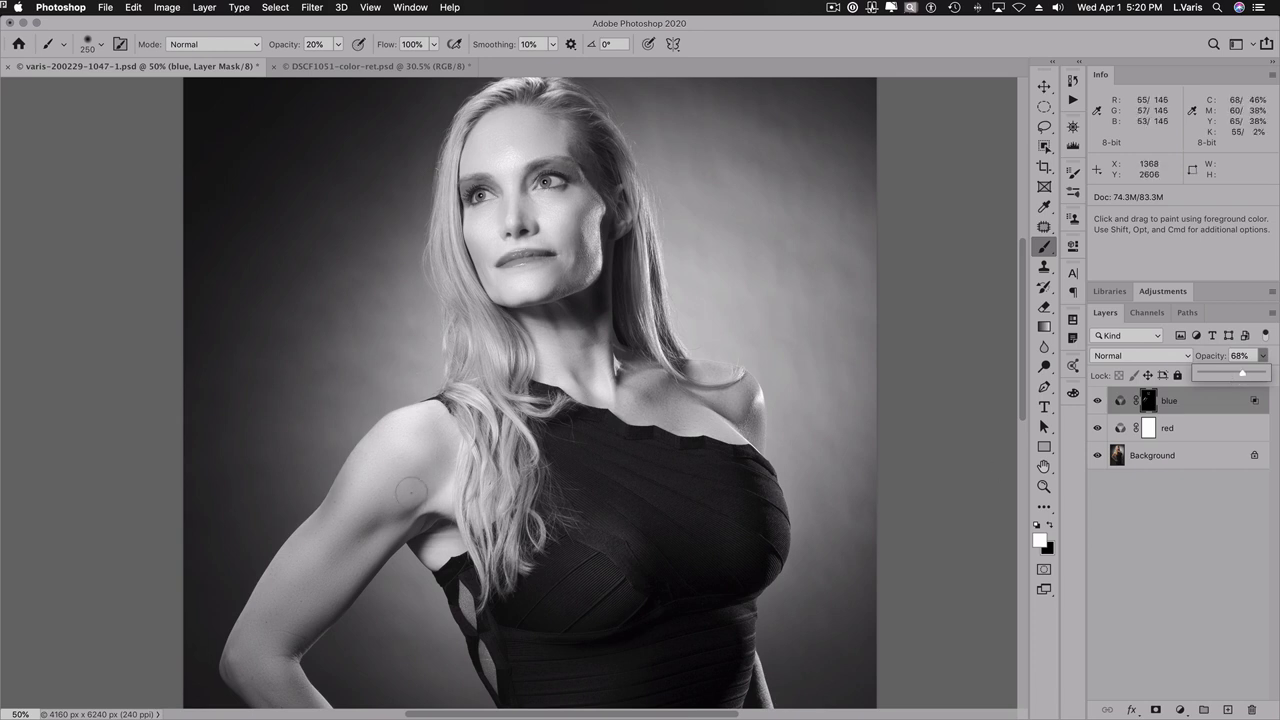
- Fit the whole portrait in the window and set the zoom to 30%
{"action": "key", "text": "space"}
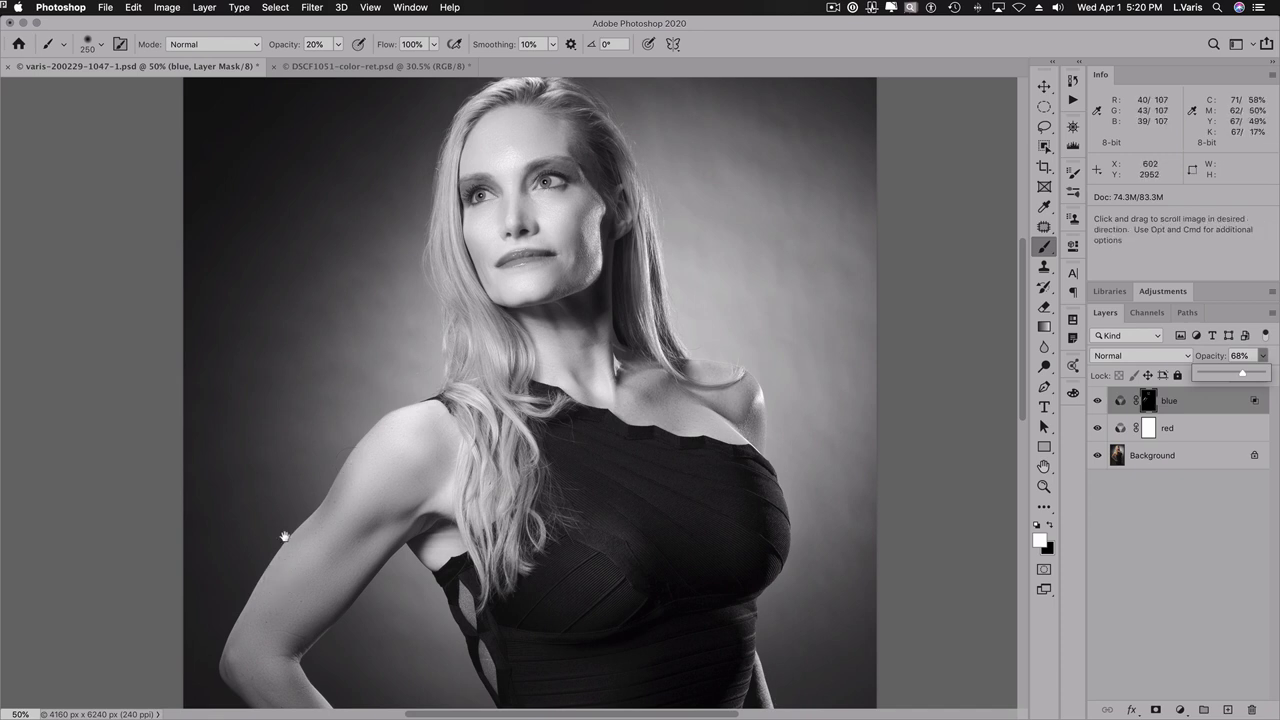
{"action": "double_click", "coordinate": [1044, 466]}
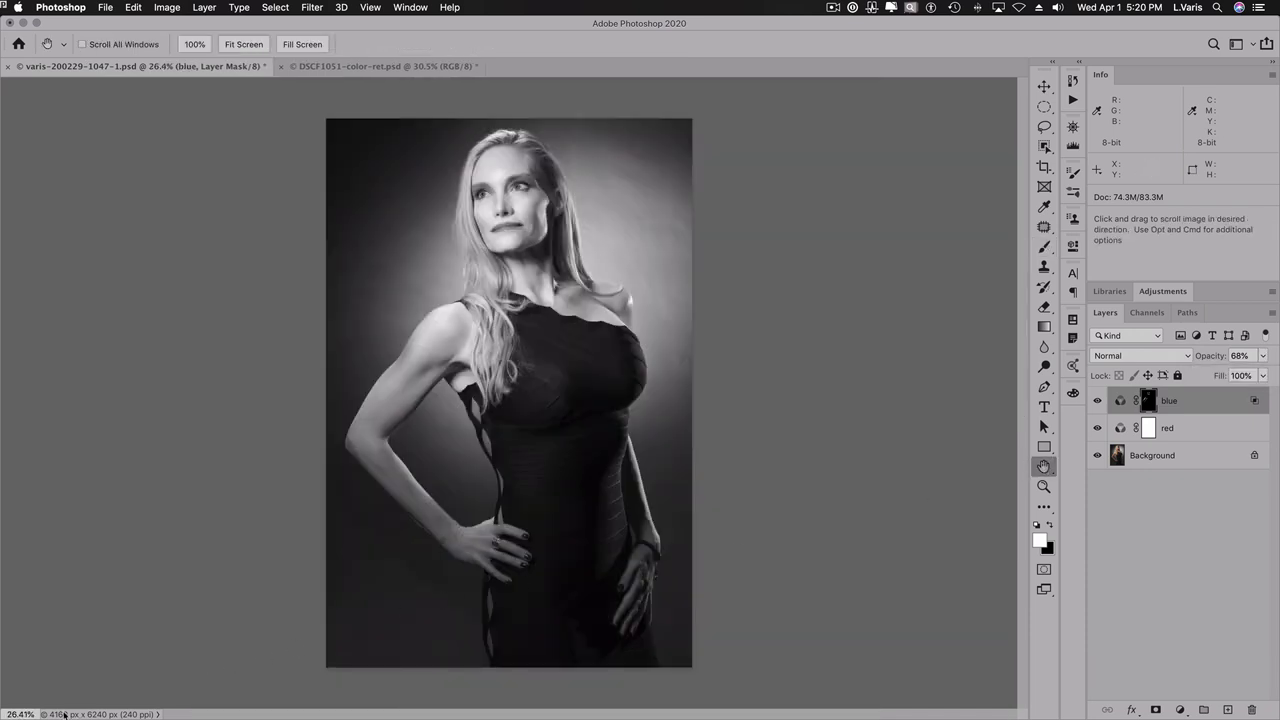
{"action": "double_click", "coordinate": [20, 714]}
{"action": "type", "text": "30"}
{"action": "key", "text": "Return"}
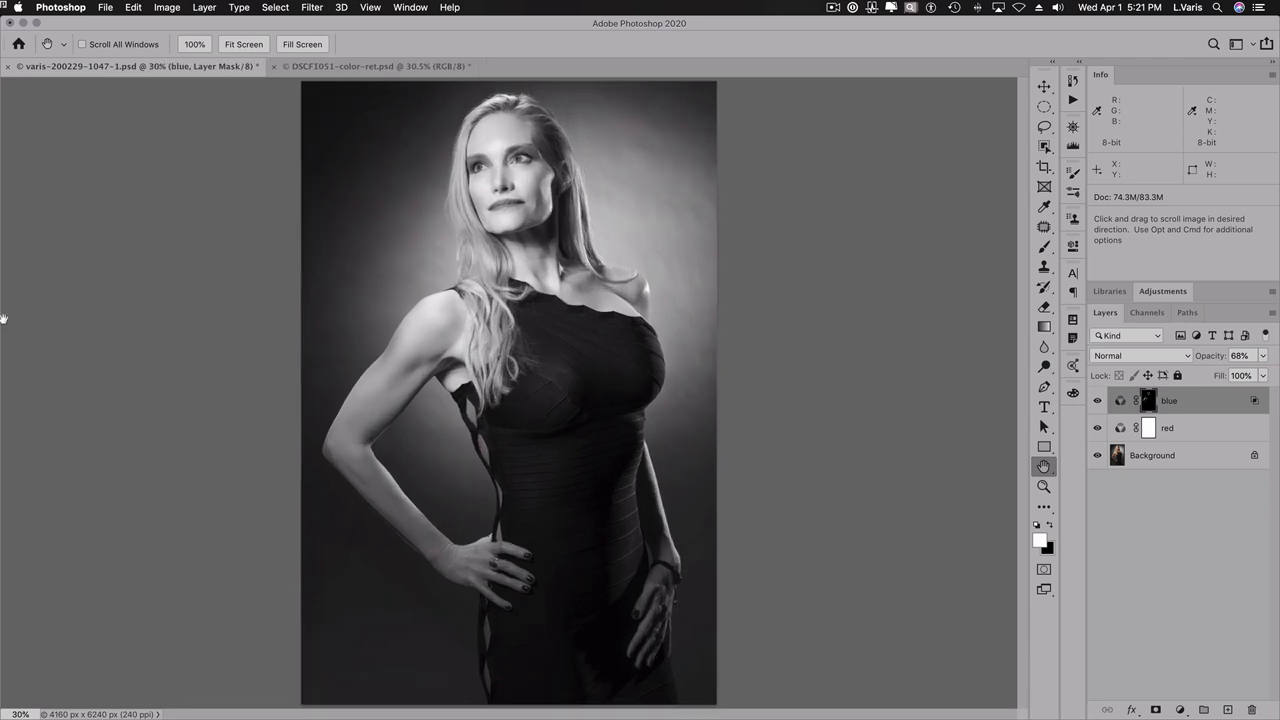
- In DSCF1051-color-ret.psd, add a Channel Mixer layer with the Black & White with Red Filter preset
{"action": "left_click", "coordinate": [376, 66]}
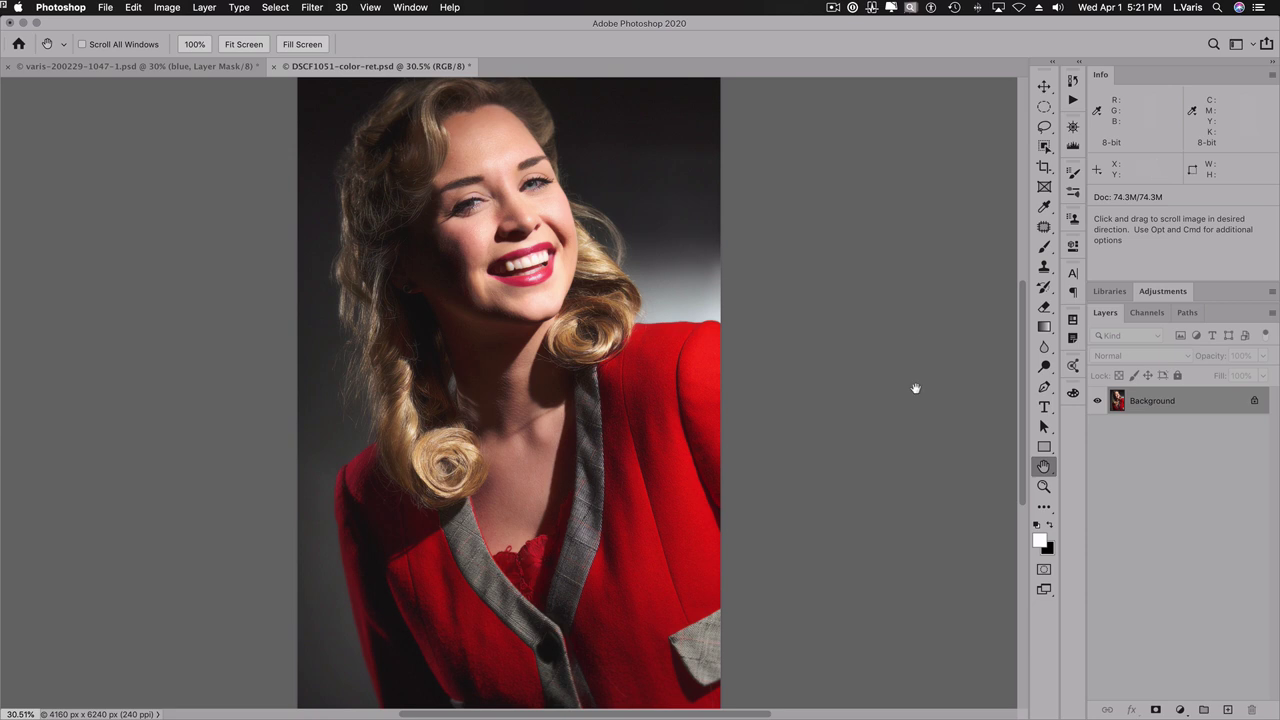
{"action": "left_click", "coordinate": [1152, 291]}
{"action": "left_click", "coordinate": [1152, 291]}
{"action": "left_click", "coordinate": [1175, 290]}
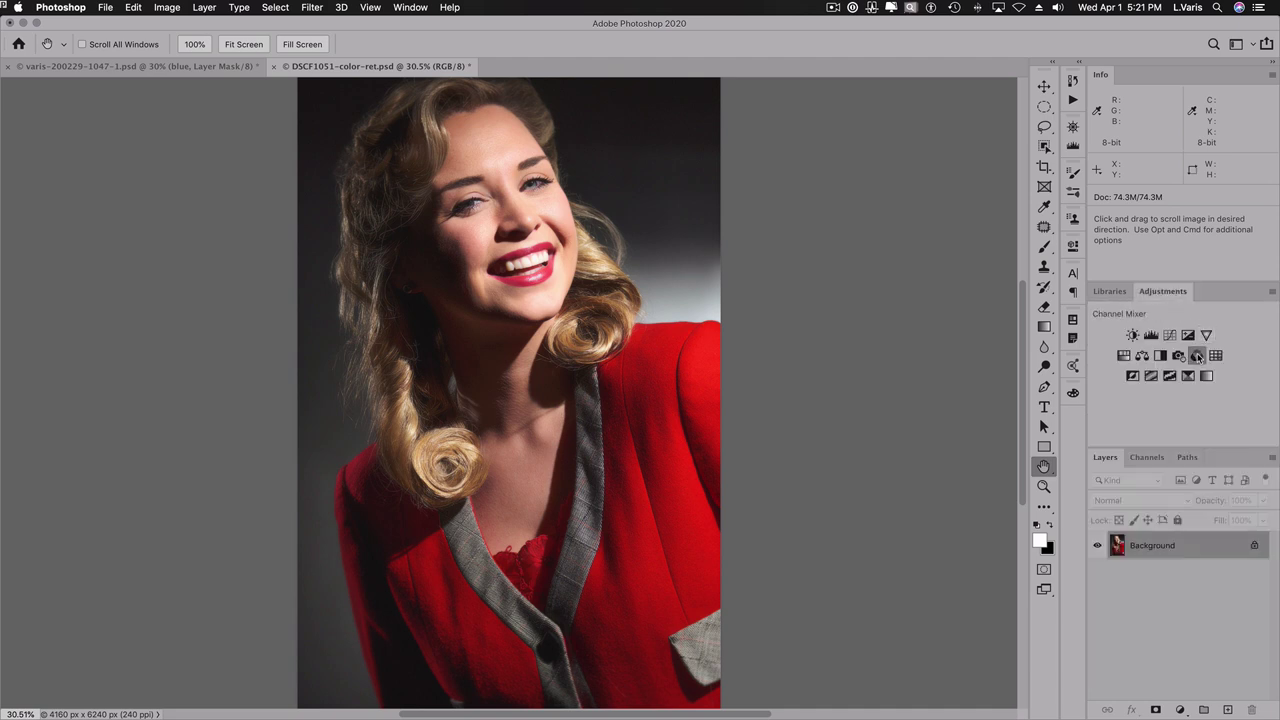
{"action": "left_click", "coordinate": [1196, 355]}
{"action": "left_click", "coordinate": [863, 291]}
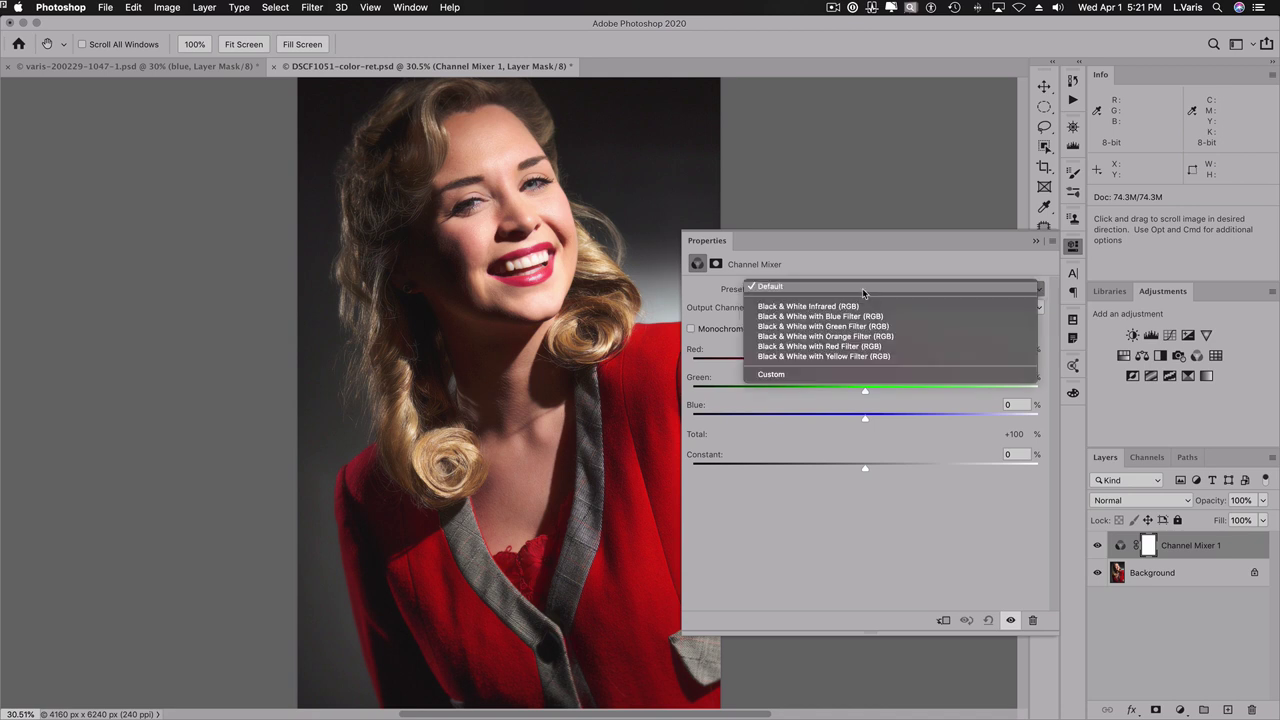
{"action": "left_click", "coordinate": [861, 347]}
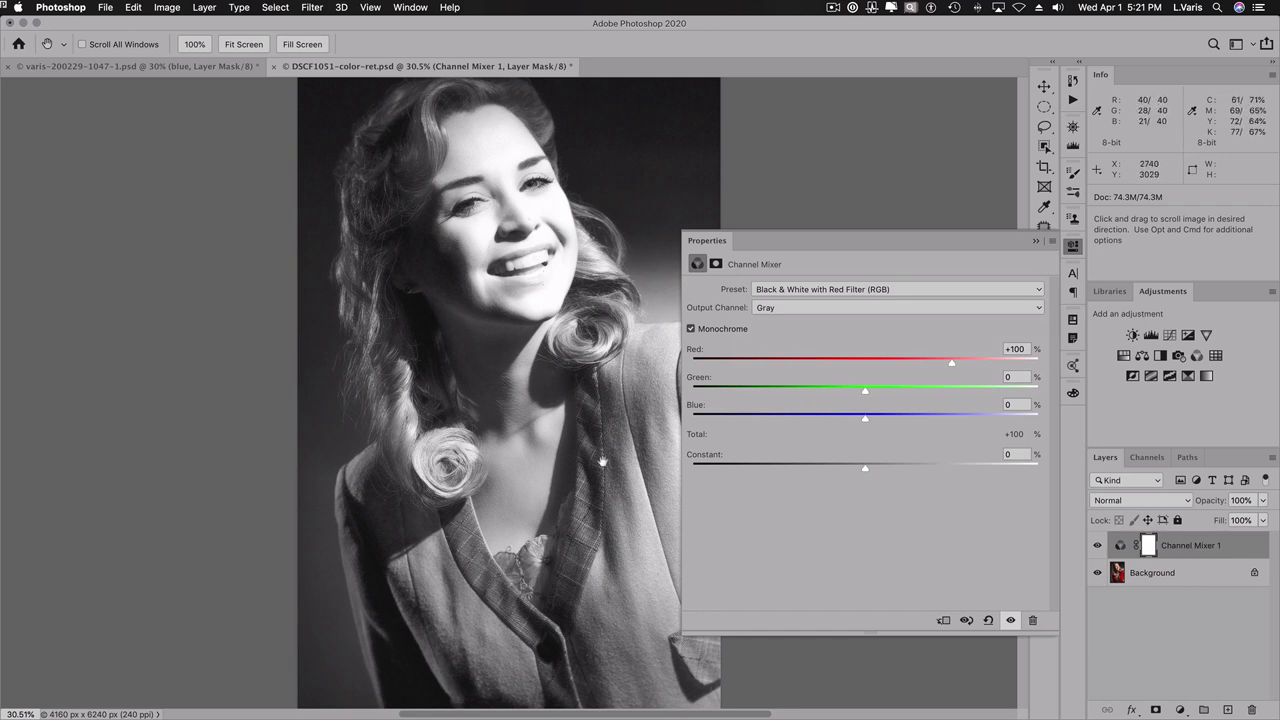
{"action": "left_click", "coordinate": [1072, 246]}
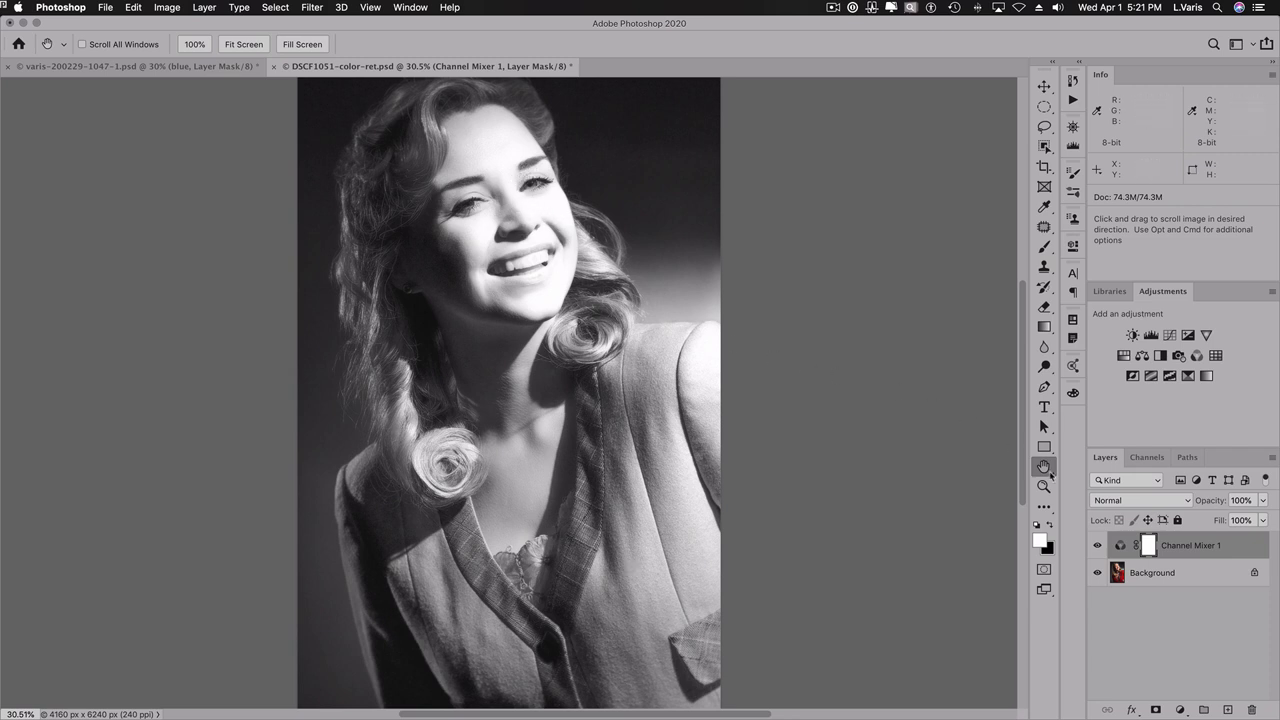
- Fade Channel Mixer 1 to compare with the colour image, then restore it to 100% opacity
{"action": "double_click", "coordinate": [1120, 546]}
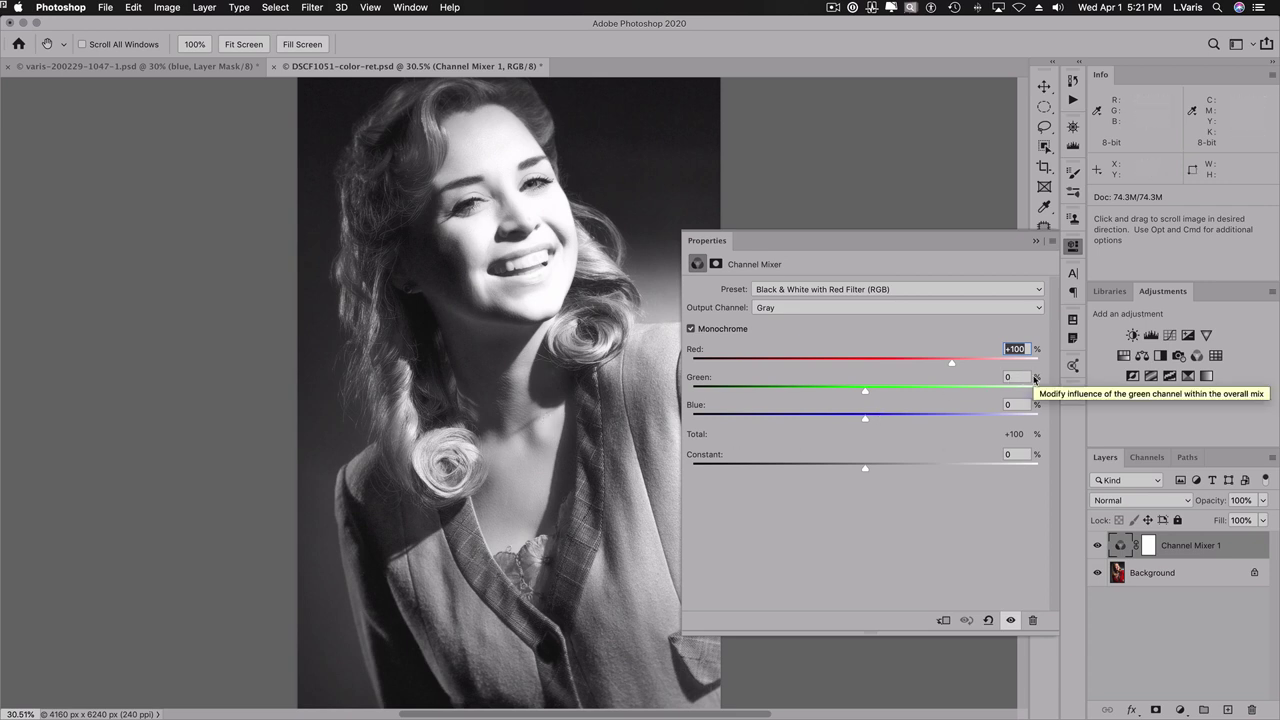
{"action": "key", "text": "0"}
{"action": "key", "text": "2"}
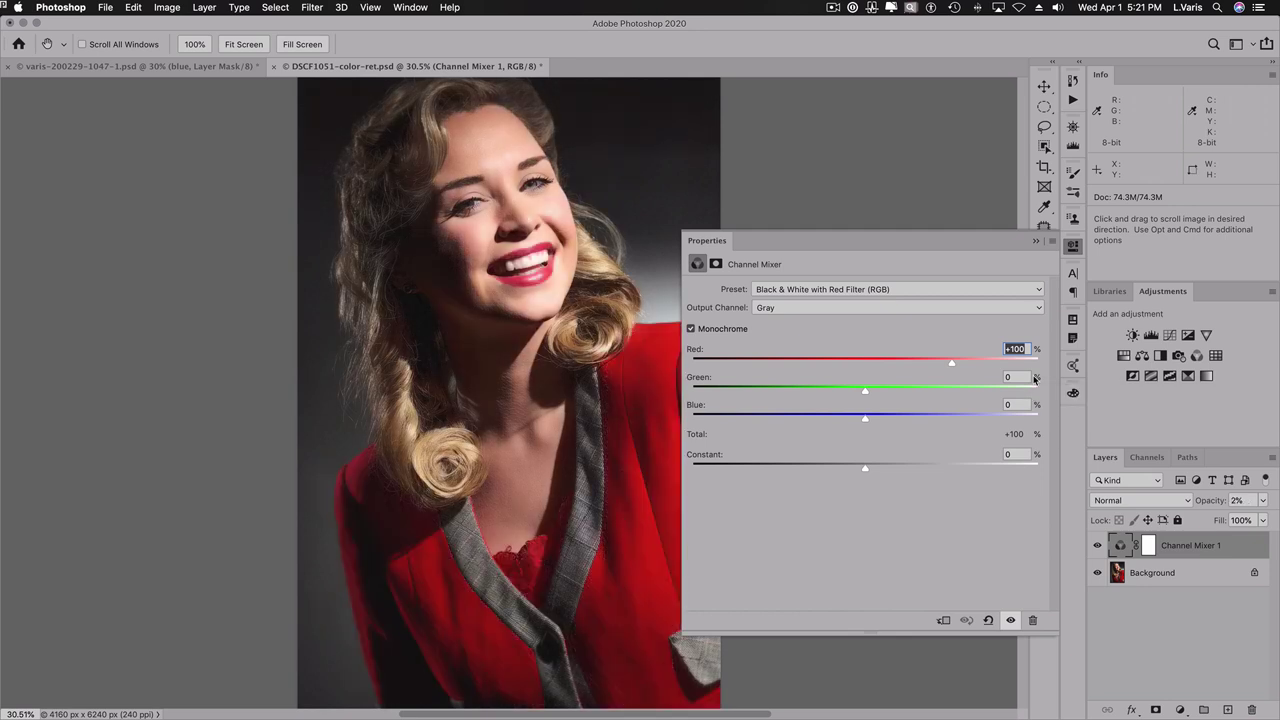
{"action": "left_click", "coordinate": [1018, 349]}
{"action": "left_click", "coordinate": [1264, 501]}
{"action": "left_click_drag", "start_coordinate": [1210, 520], "coordinate": [1270, 518]}
- Set Channel Mixer 1's monochrome mix to Red +70 and Green +30
{"action": "left_click", "coordinate": [1017, 349]}
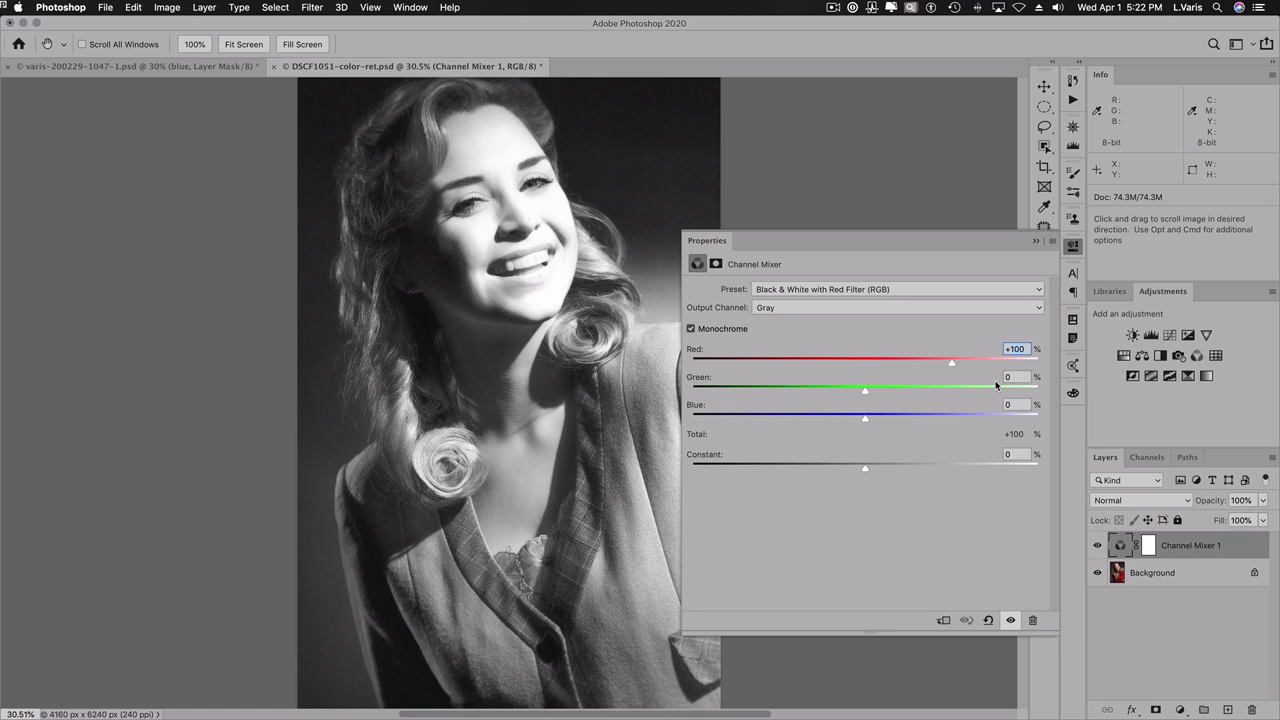
{"action": "type", "text": "60"}
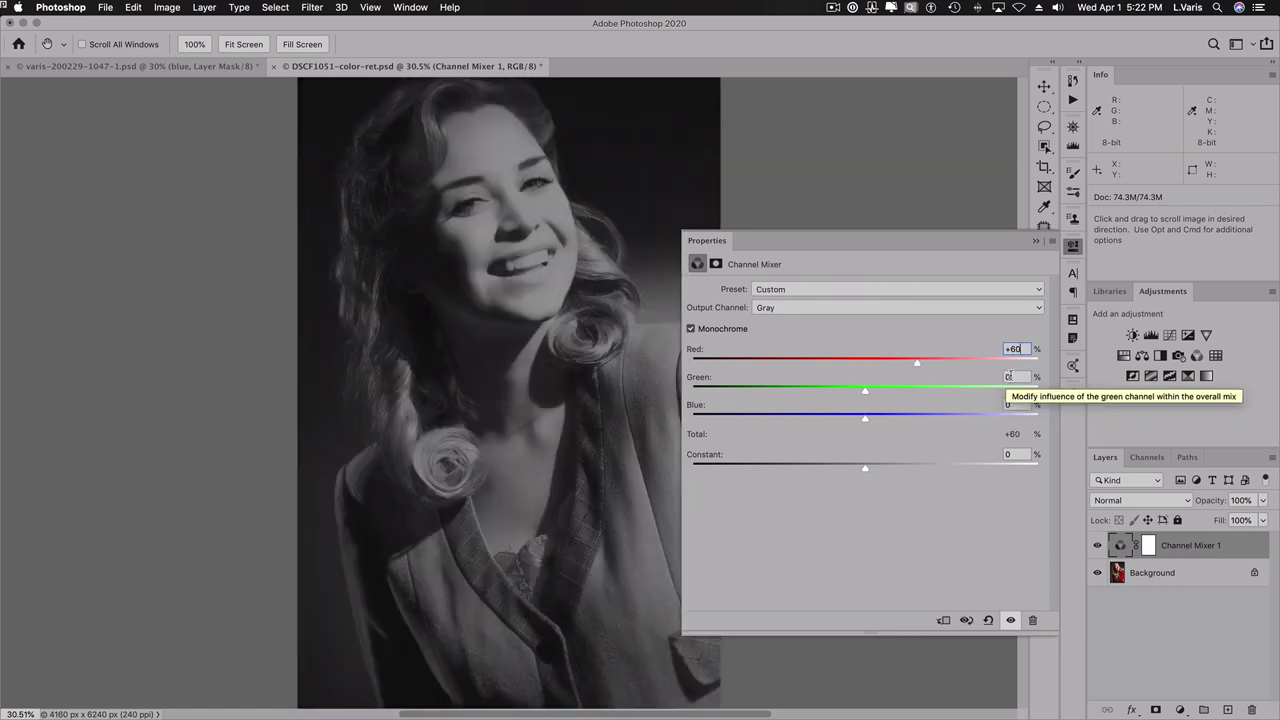
{"action": "left_click", "coordinate": [1009, 376]}
{"action": "type", "text": "40"}
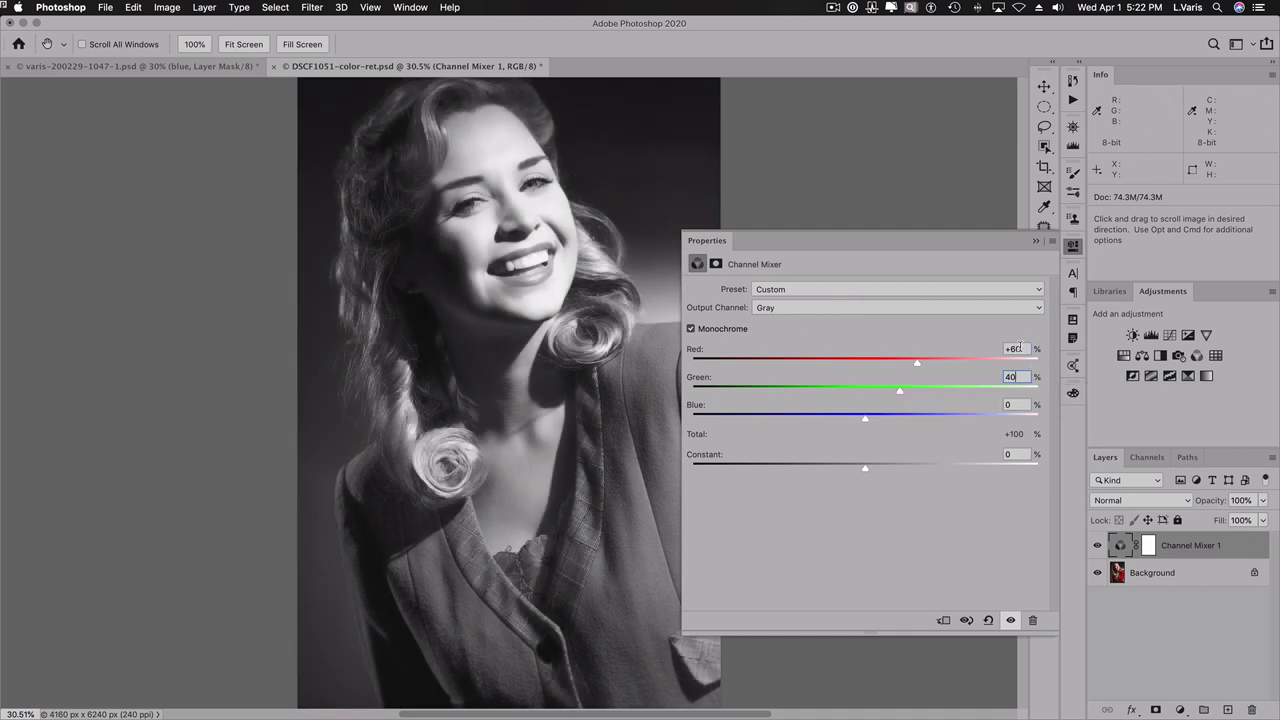
{"action": "left_click", "coordinate": [1017, 348]}
{"action": "type", "text": "70"}
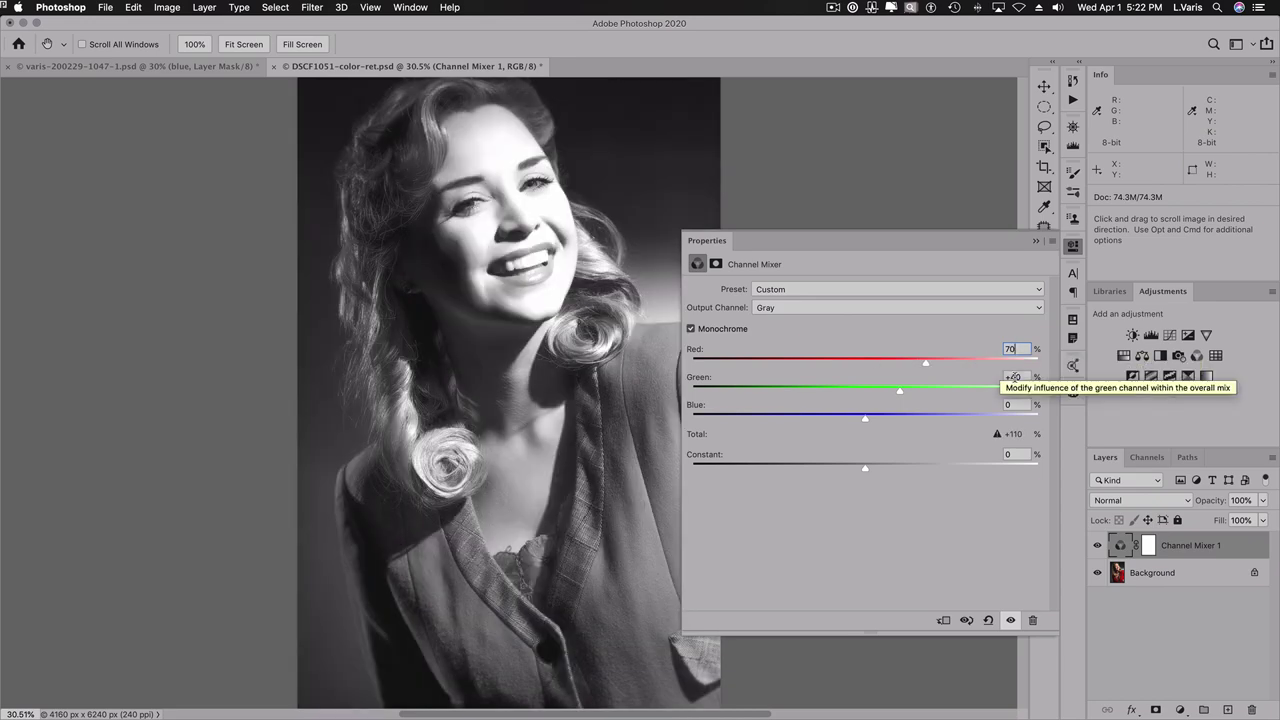
{"action": "left_click", "coordinate": [1013, 377]}
{"action": "type", "text": "30"}
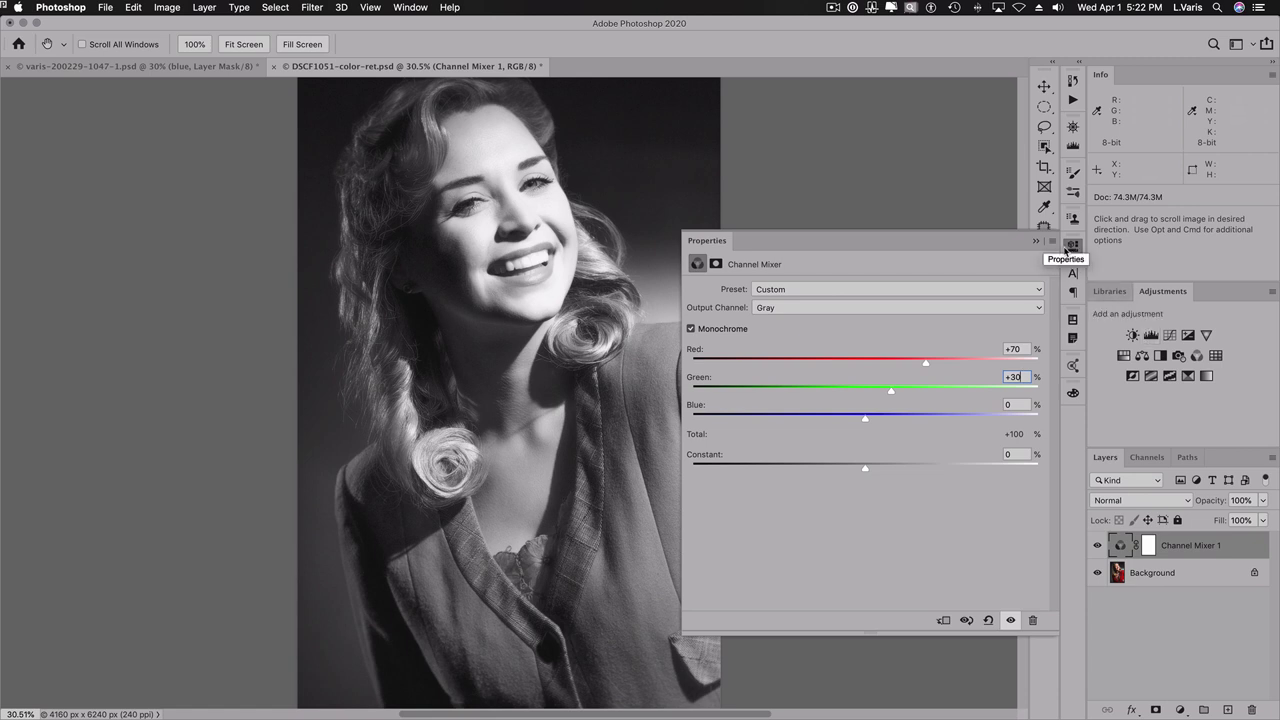
- Add a second Channel Mixer layer using the Black & White with Green Filter preset
{"action": "left_click", "coordinate": [1071, 248]}
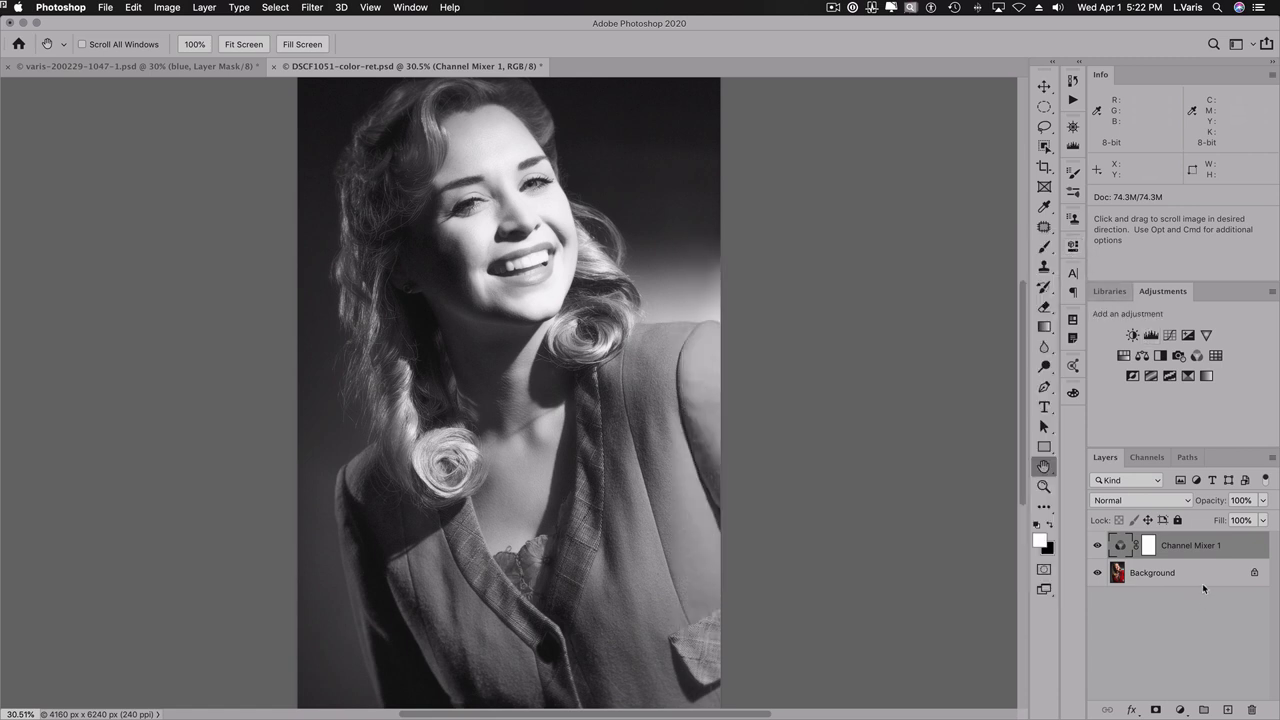
{"action": "left_click", "coordinate": [1198, 356]}
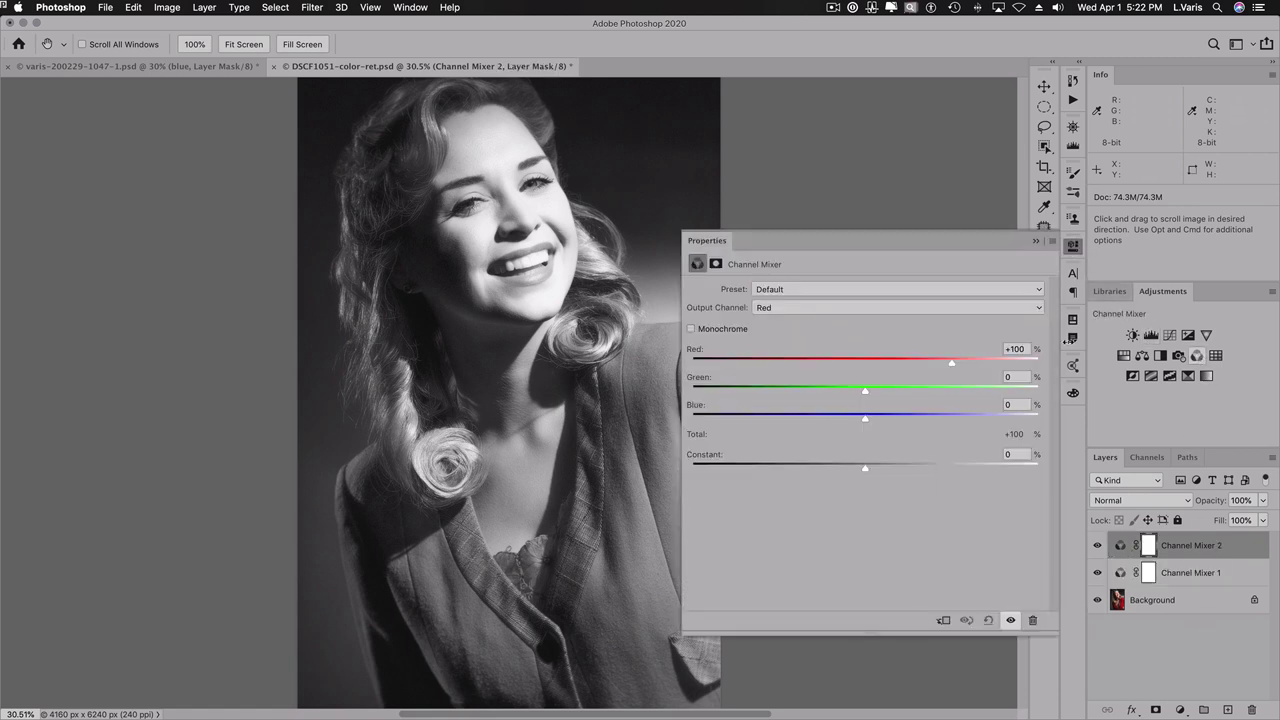
{"action": "left_click", "coordinate": [842, 308]}
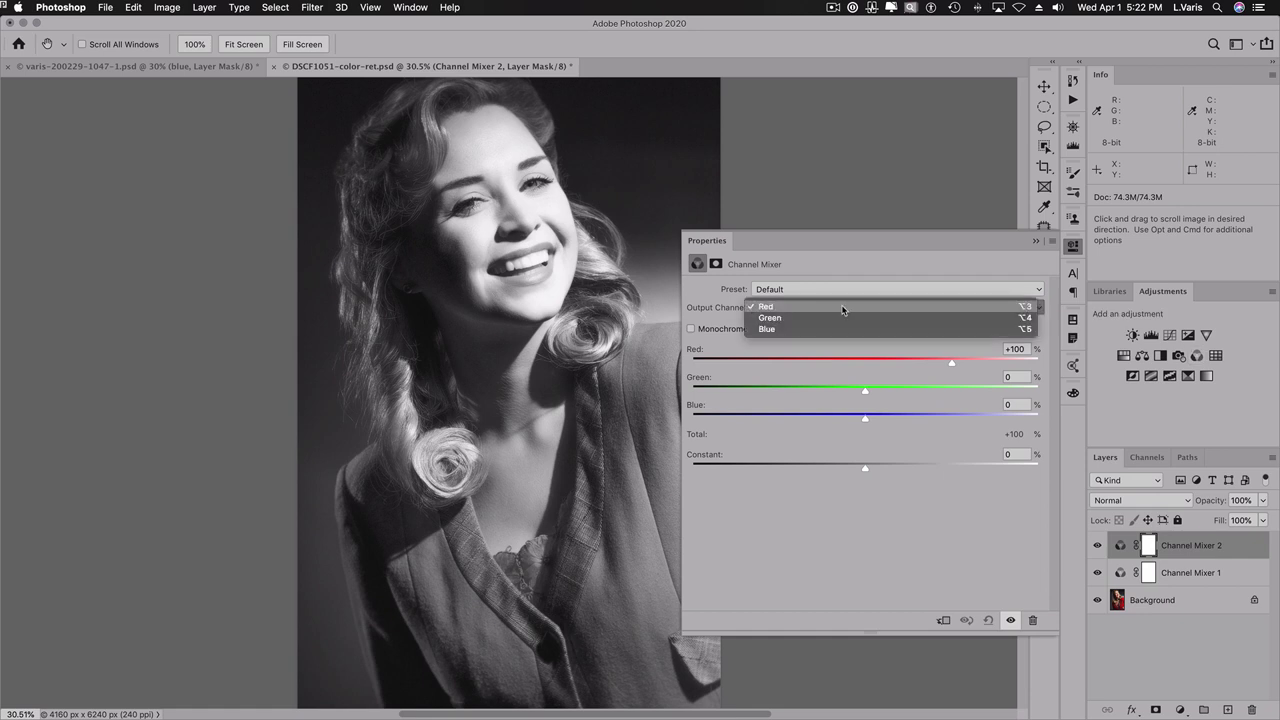
{"action": "left_click", "coordinate": [848, 302]}
{"action": "left_click", "coordinate": [836, 288]}
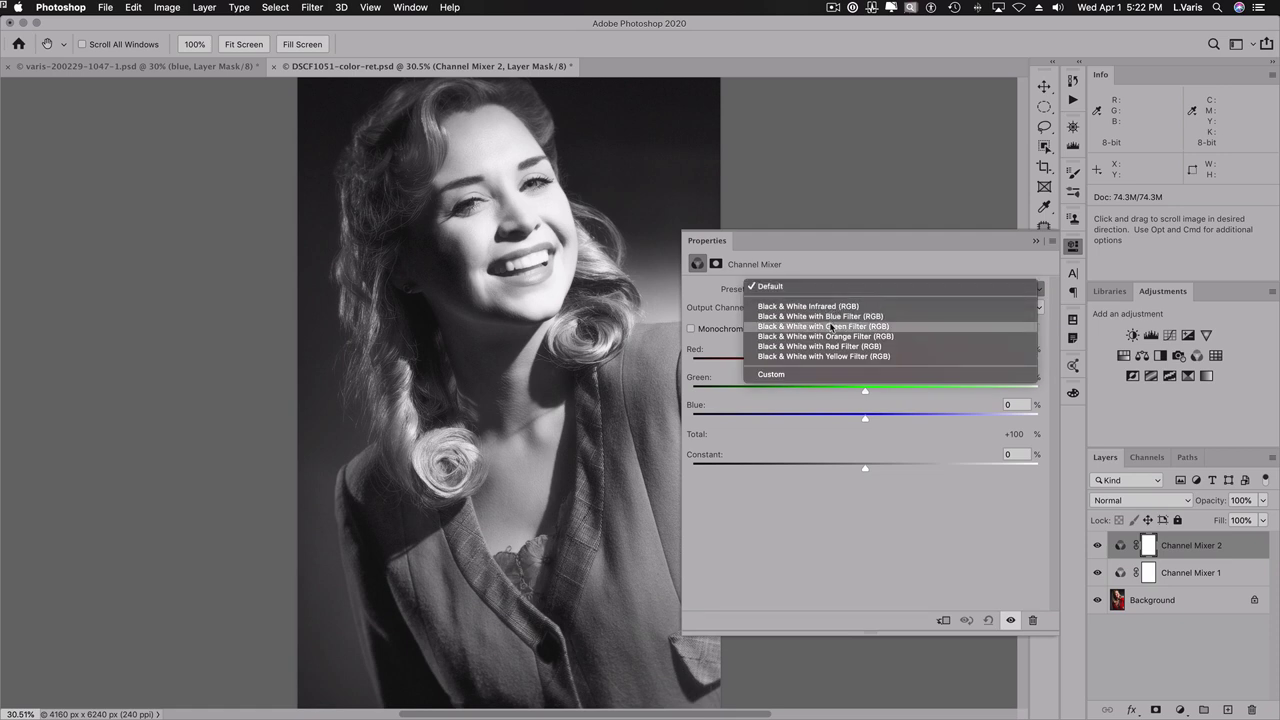
{"action": "left_click", "coordinate": [831, 327]}
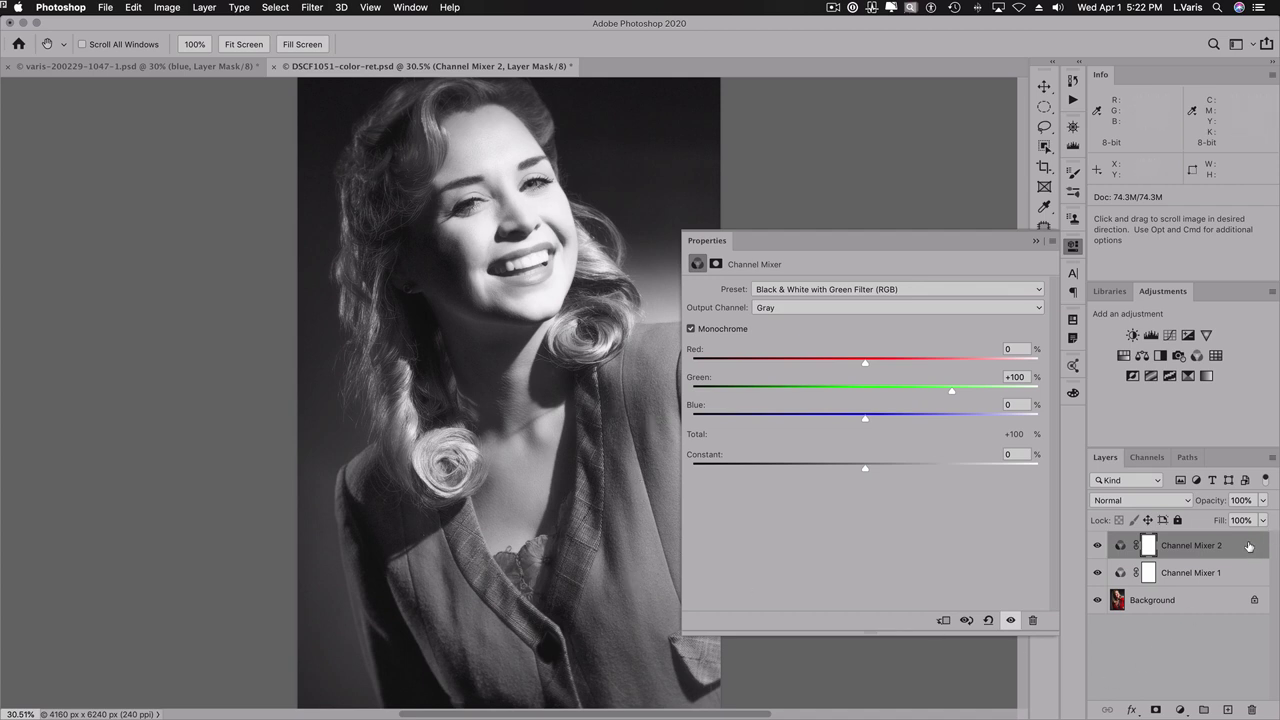
- Set Channel Mixer 2's knockout to Deep in Blending Options
{"action": "left_click", "coordinate": [1272, 457]}
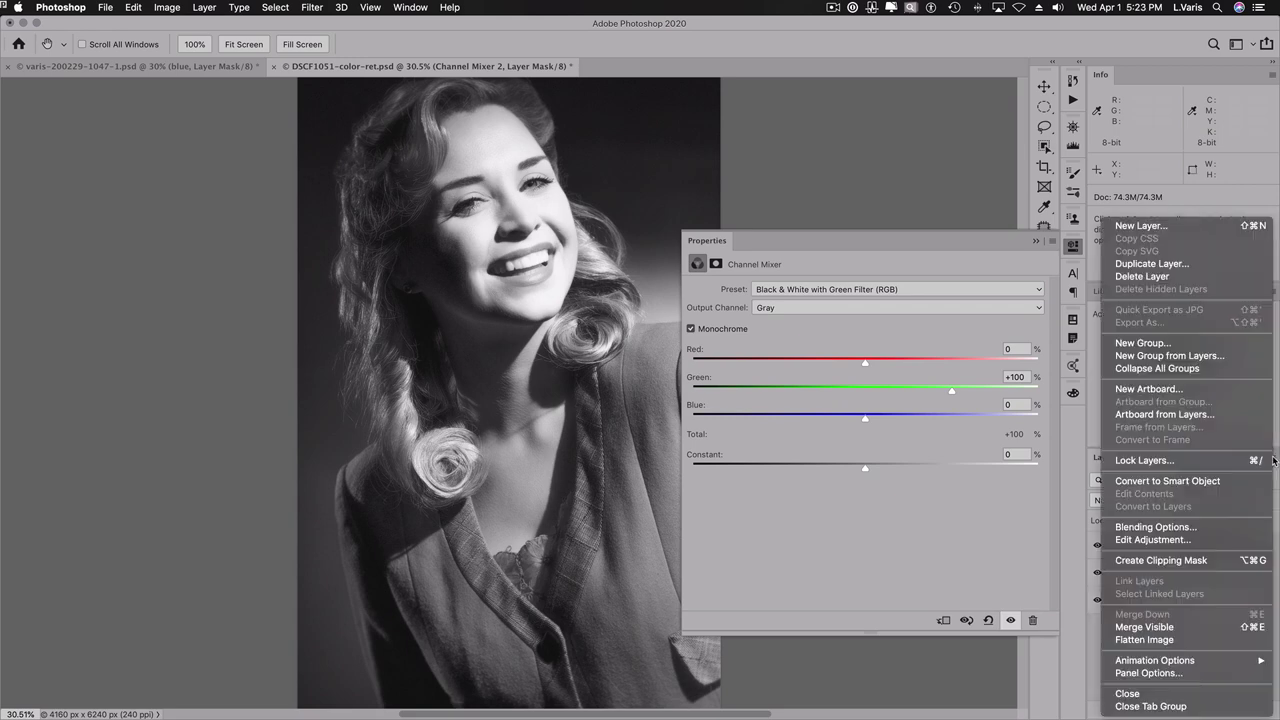
{"action": "left_click", "coordinate": [1203, 527]}
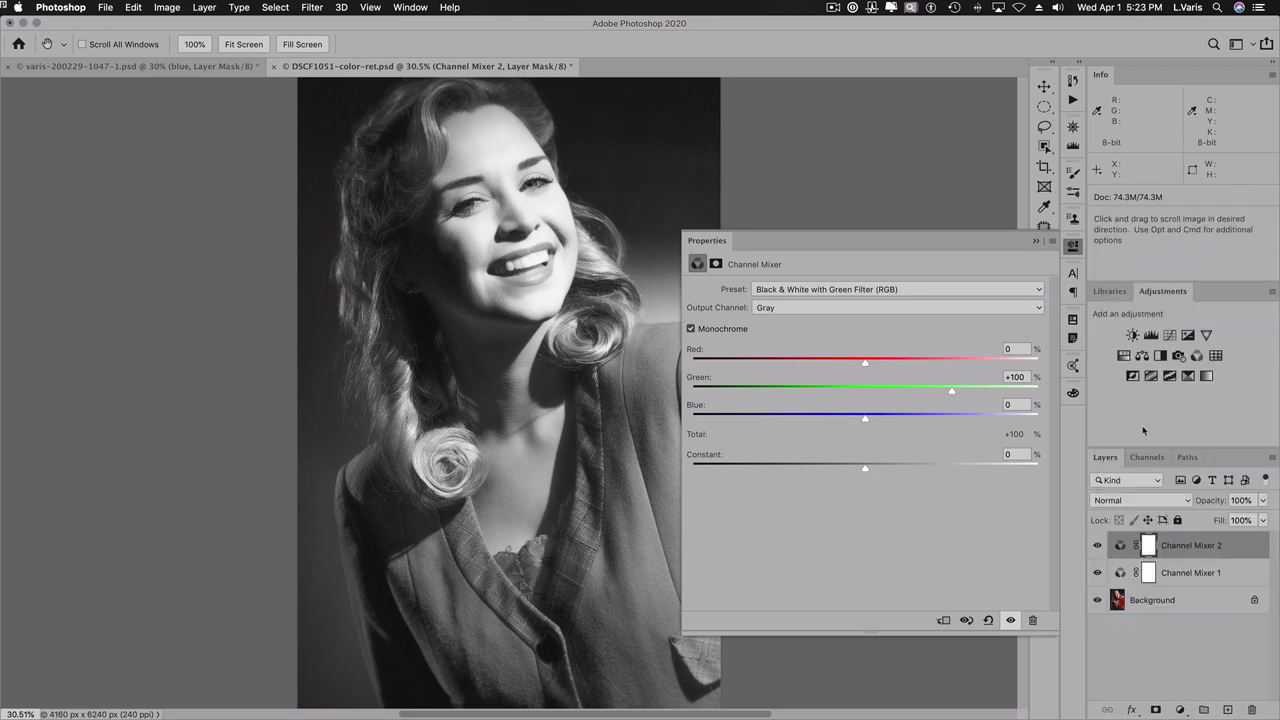
{"action": "left_click", "coordinate": [959, 221]}
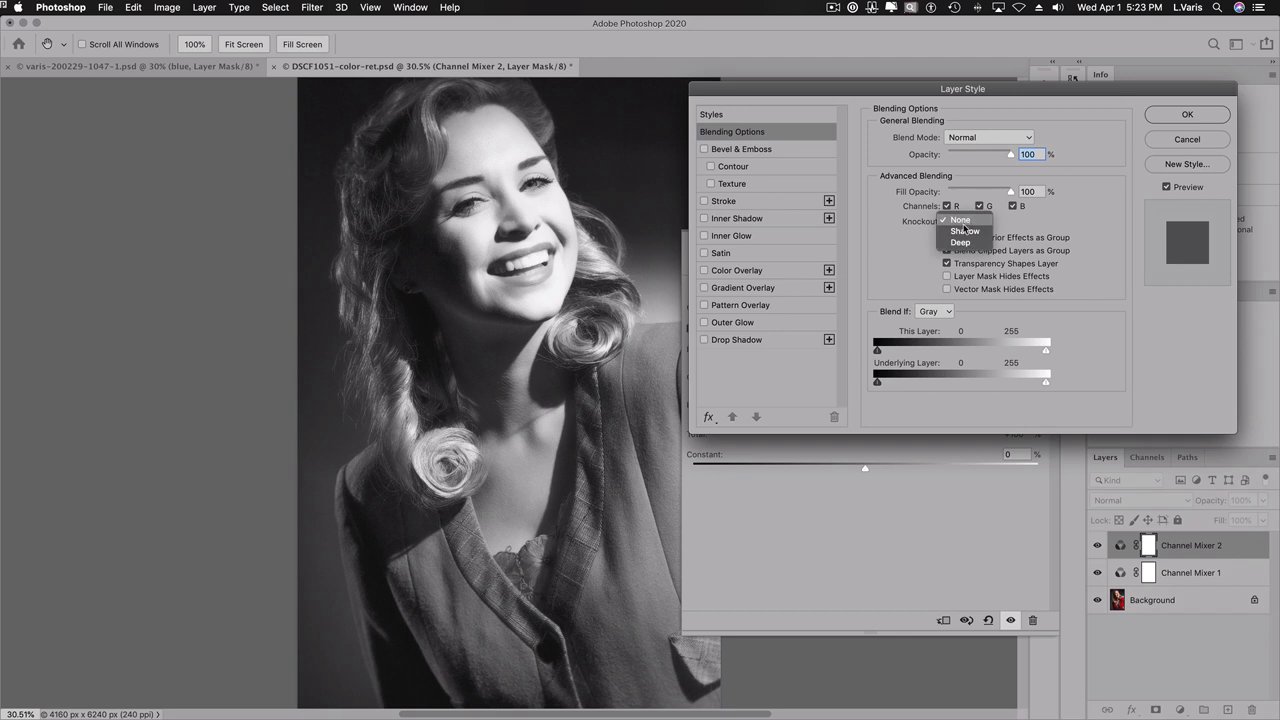
{"action": "left_click", "coordinate": [961, 243]}
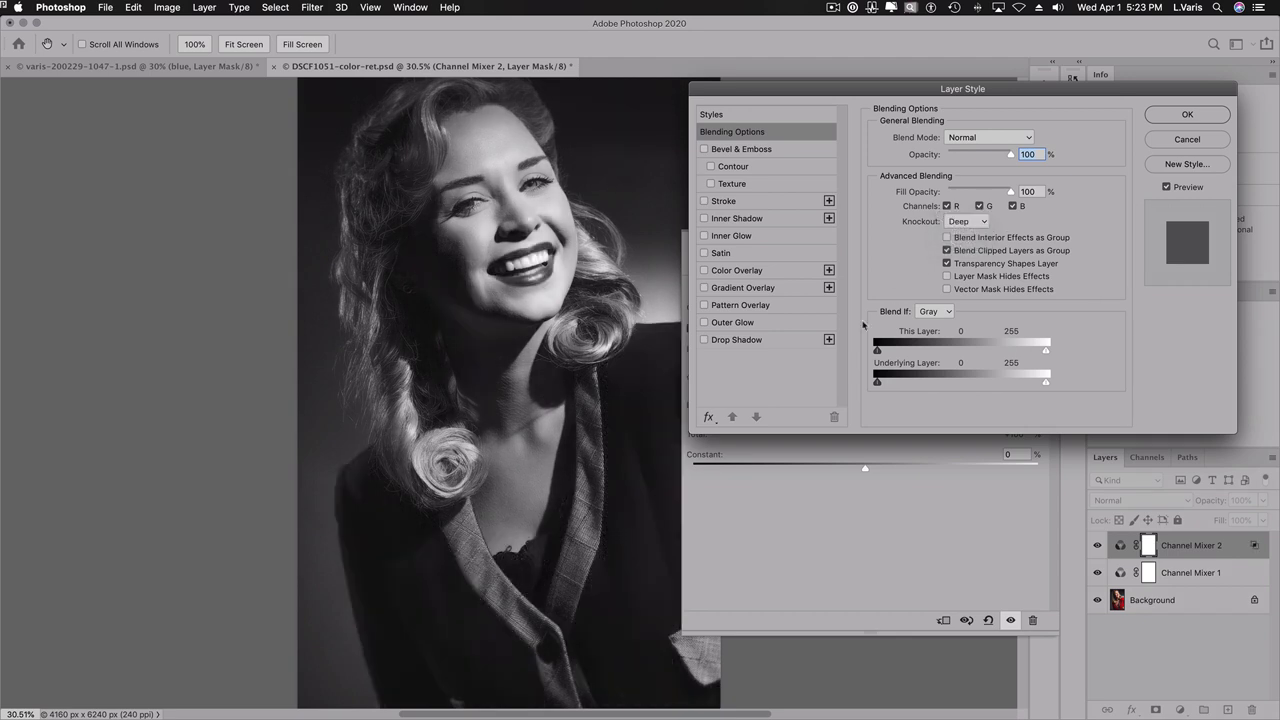
{"action": "left_click", "coordinate": [1160, 114]}
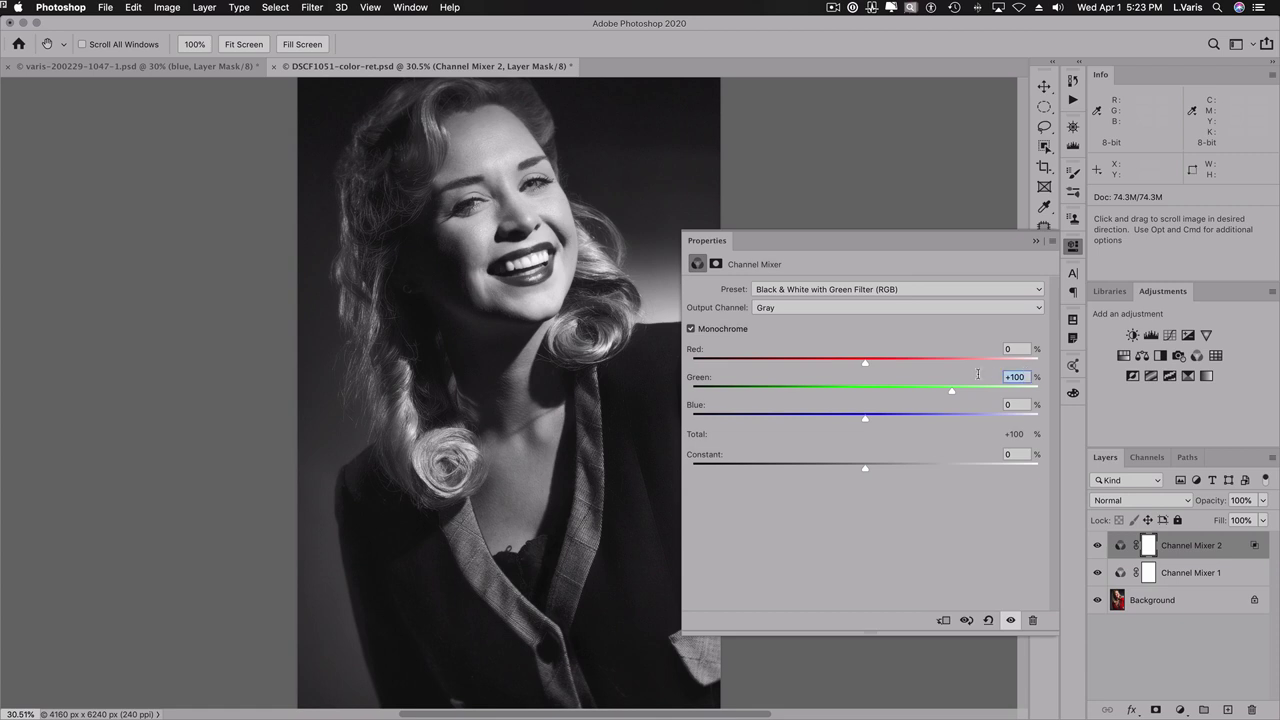
- Enter Green 60 and Red 40 for Channel Mixer 2 and close its Properties
{"action": "type", "text": "60"}
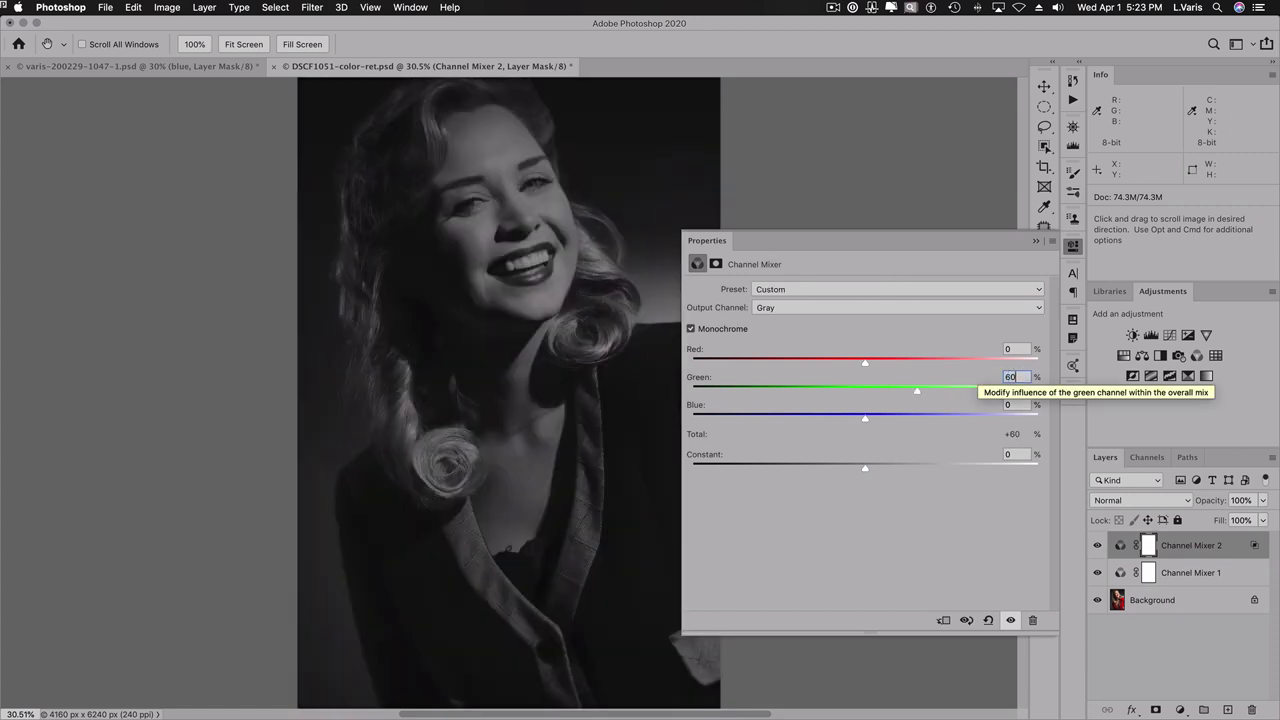
{"action": "key", "text": "shift+Tab"}
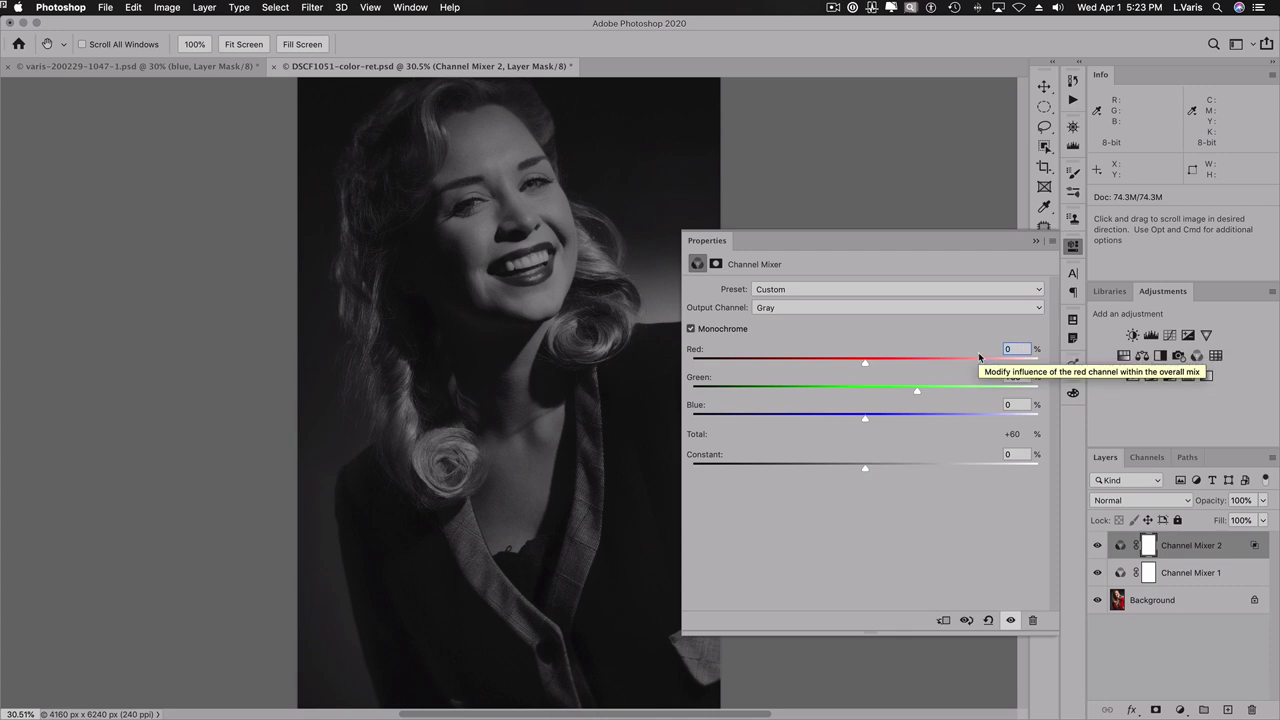
{"action": "type", "text": "40"}
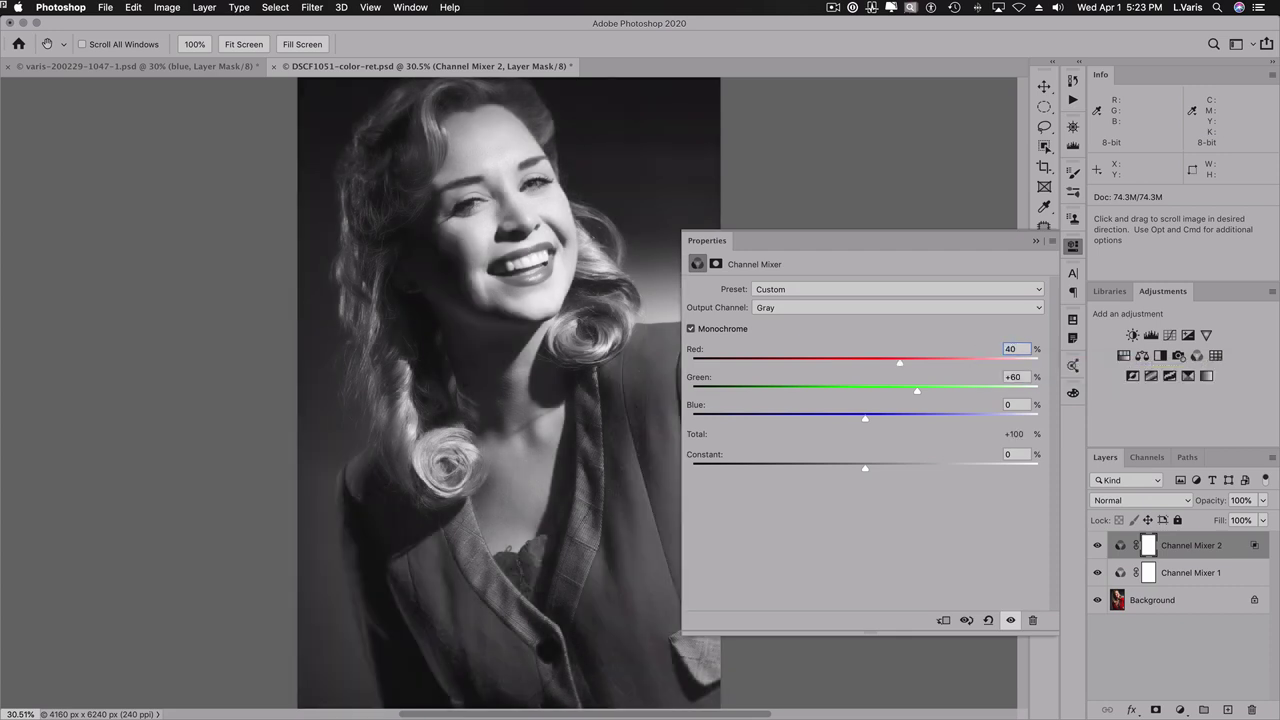
{"action": "left_click", "coordinate": [1072, 251]}
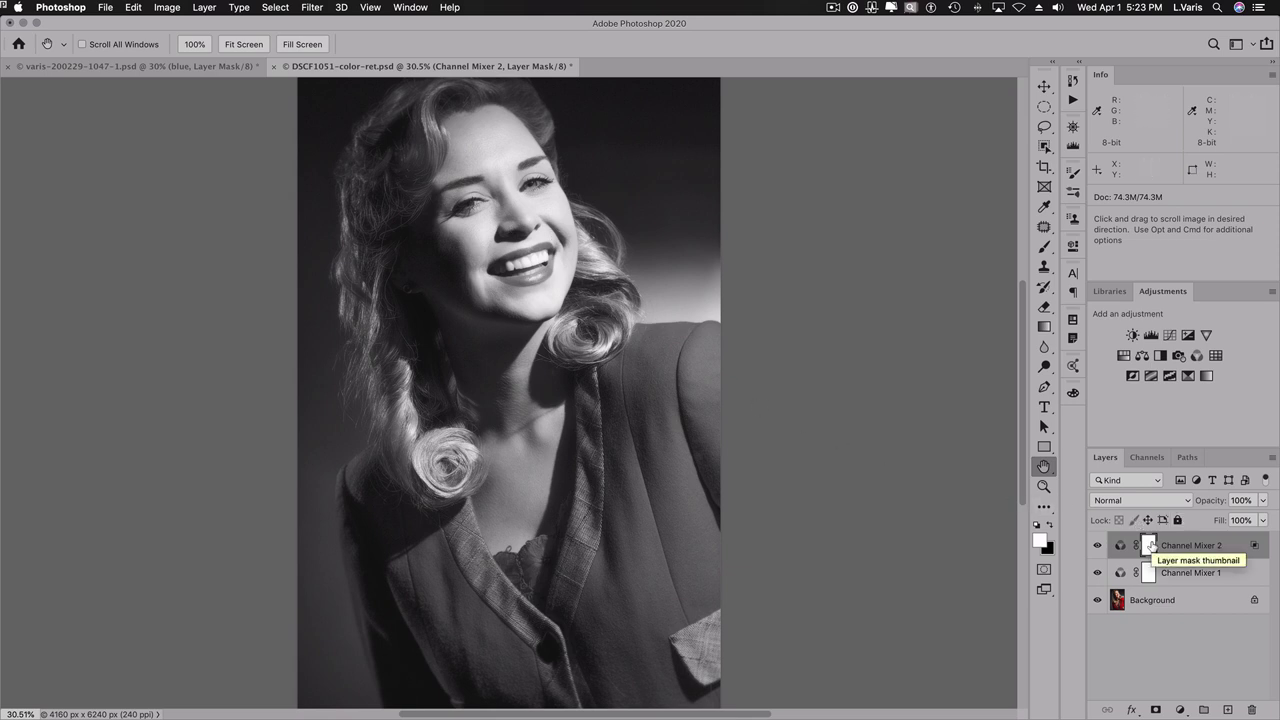
- Invert Channel Mixer 2's mask to black and paint white over the jacket shoulder and left lapel
{"action": "key", "text": "super+i"}
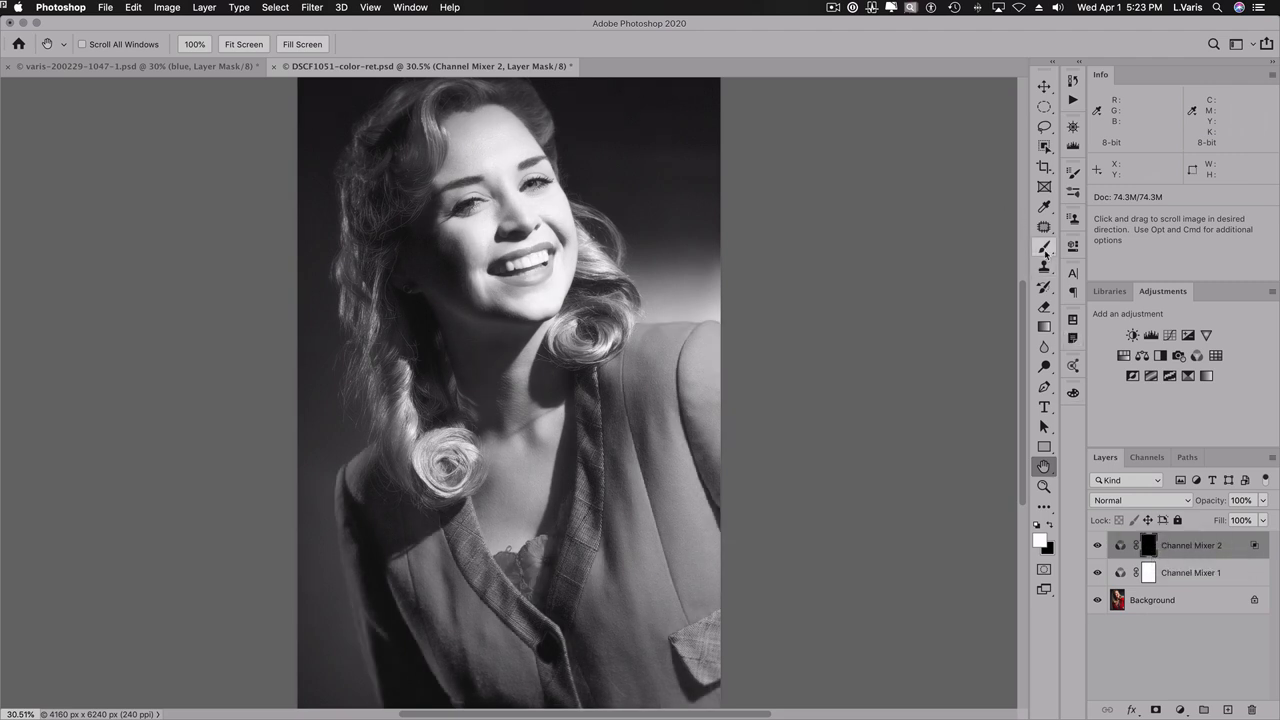
{"action": "left_click", "coordinate": [1044, 247]}
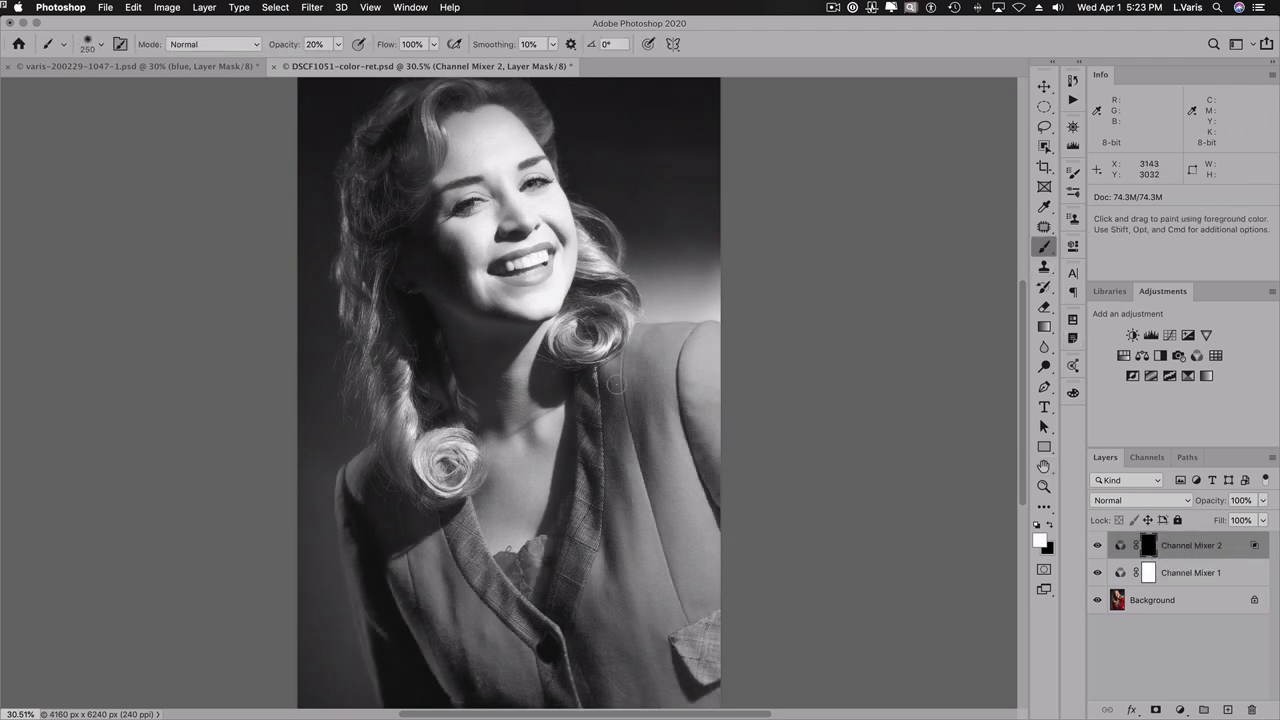
{"action": "key", "text": "bracketright"}
{"action": "key", "text": "bracketright"}
{"action": "key", "text": "bracketright"}
{"action": "key", "text": "bracketright"}
{"action": "key", "text": "bracketright"}
{"action": "key", "text": "bracketright"}
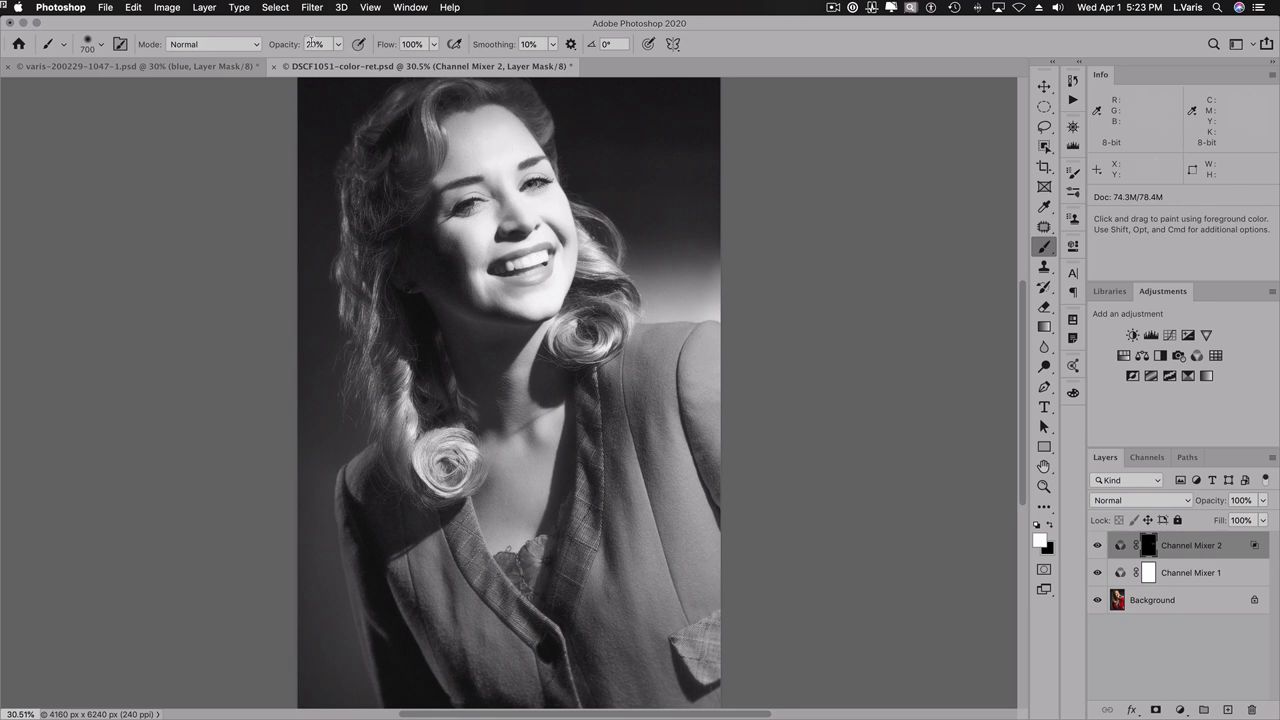
{"action": "mouse_move", "coordinate": [698, 362]}
{"action": "left_mouse_down"}
{"action": "mouse_move", "coordinate": [695, 372]}
{"action": "mouse_move", "coordinate": [650, 356]}
{"action": "mouse_move", "coordinate": [630, 420]}
{"action": "mouse_move", "coordinate": [620, 660]}
{"action": "mouse_move", "coordinate": [592, 600]}
{"action": "mouse_move", "coordinate": [605, 690]}
{"action": "mouse_move", "coordinate": [647, 699]}
{"action": "mouse_move", "coordinate": [688, 470]}
{"action": "mouse_move", "coordinate": [676, 430]}
{"action": "mouse_move", "coordinate": [692, 394]}
{"action": "mouse_move", "coordinate": [714, 568]}
{"action": "left_mouse_up"}
{"action": "mouse_move", "coordinate": [414, 514]}
{"action": "left_mouse_down"}
{"action": "mouse_move", "coordinate": [460, 622]}
{"action": "mouse_move", "coordinate": [424, 542]}
{"action": "mouse_move", "coordinate": [465, 597]}
{"action": "mouse_move", "coordinate": [420, 576]}
{"action": "mouse_move", "coordinate": [371, 484]}
{"action": "mouse_move", "coordinate": [360, 501]}
{"action": "mouse_move", "coordinate": [412, 672]}
{"action": "left_mouse_up"}
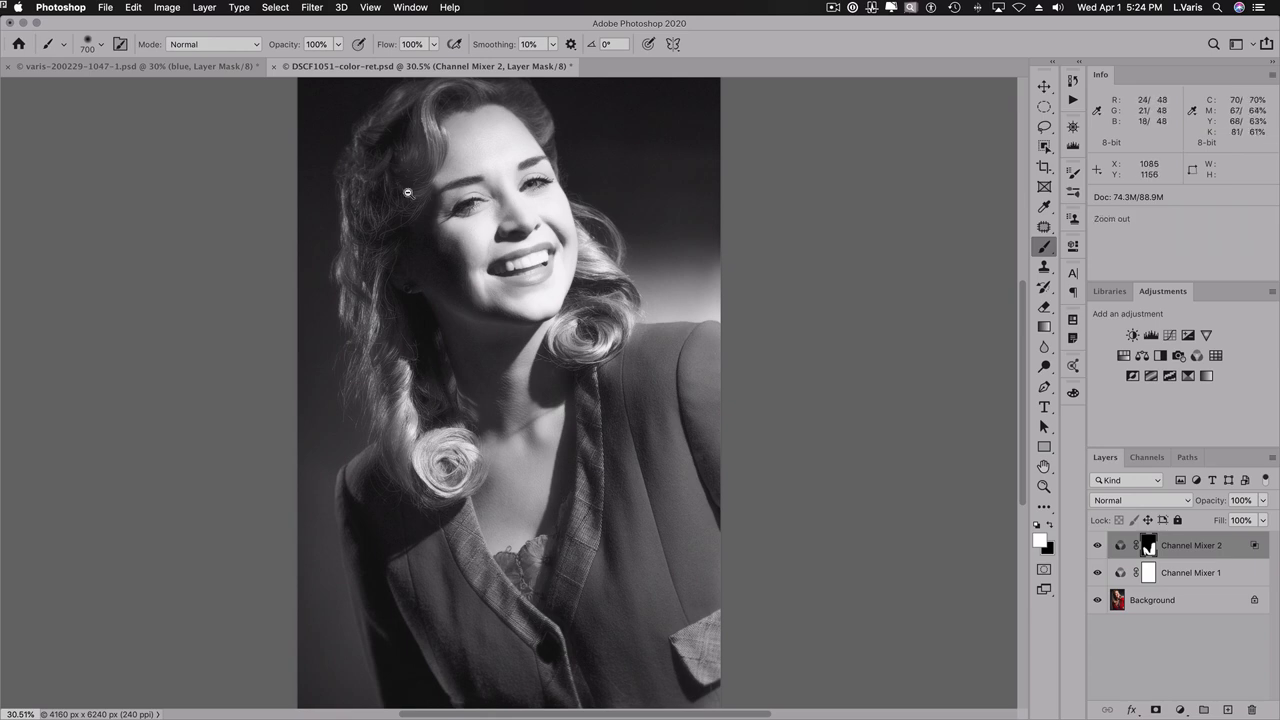
{"action": "left_click", "coordinate": [525, 270], "text": "alt"}
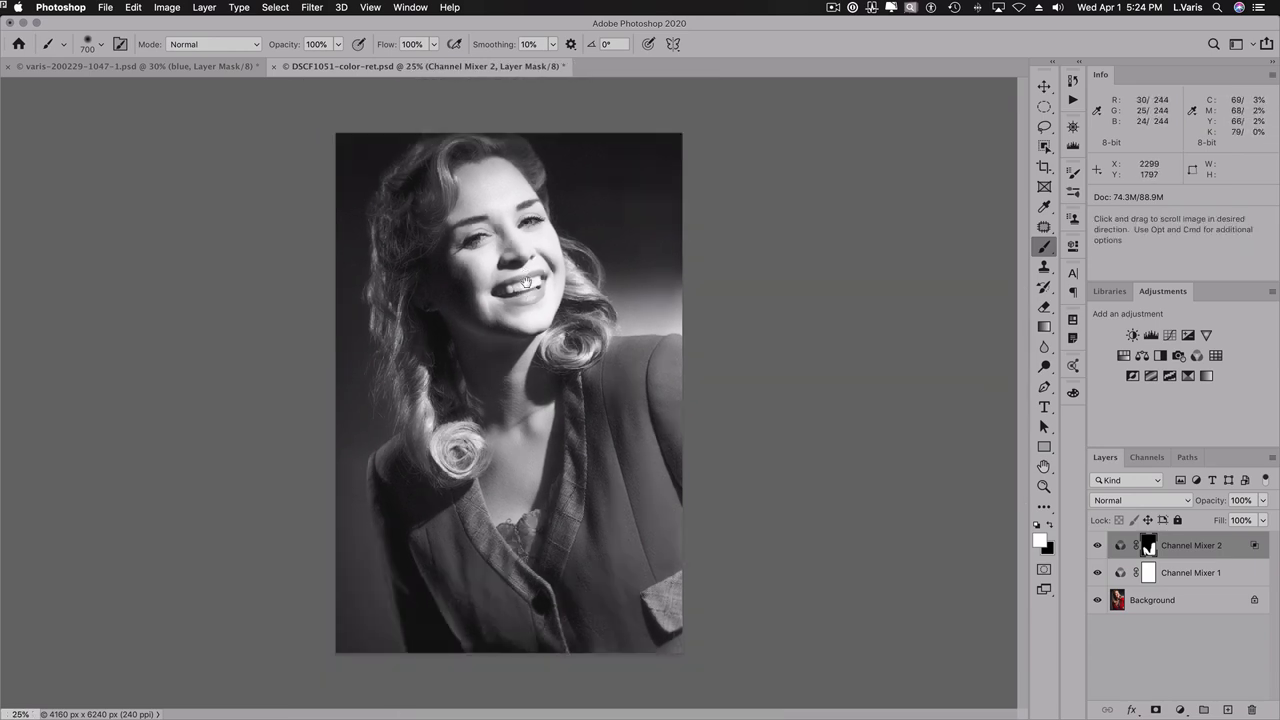
{"action": "left_click_drag", "start_coordinate": [526, 282], "coordinate": [527, 283]}
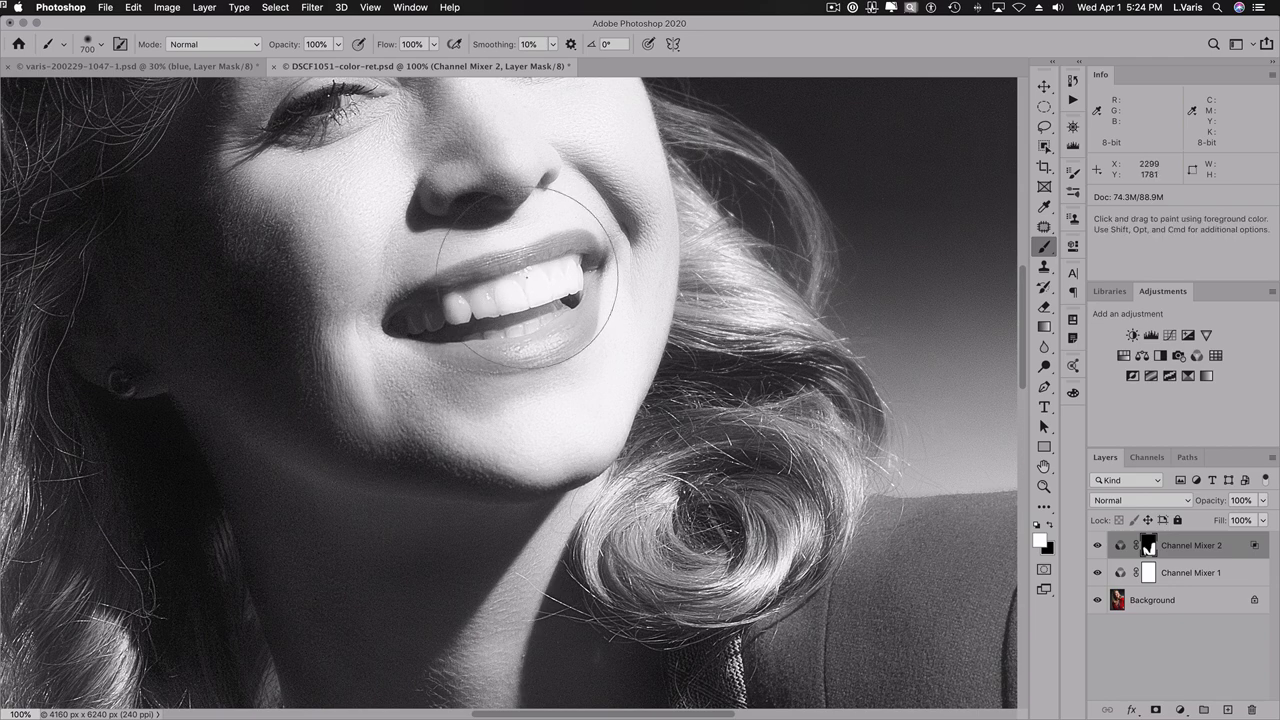
{"action": "key", "text": "bracketleft"}
{"action": "key", "text": "bracketleft"}
{"action": "key", "text": "bracketleft"}
{"action": "key", "text": "bracketleft"}
{"action": "key", "text": "bracketleft"}
{"action": "key", "text": "bracketleft"}
{"action": "key", "text": "bracketleft"}
{"action": "key", "text": "bracketleft"}
{"action": "key", "text": "bracketleft"}
{"action": "key", "text": "bracketleft"}
{"action": "left_click_drag", "start_coordinate": [580, 243], "coordinate": [470, 276]}
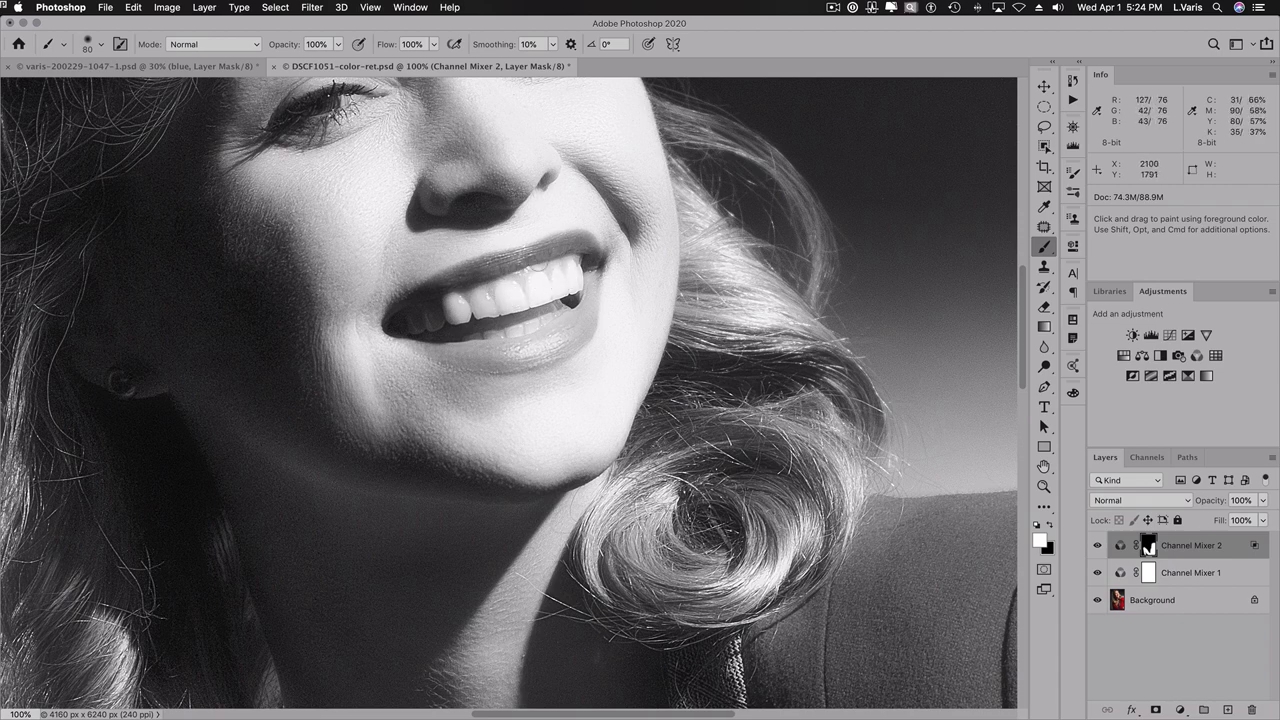
{"action": "mouse_move", "coordinate": [591, 282]}
{"action": "left_mouse_down"}
{"action": "mouse_move", "coordinate": [587, 316]}
{"action": "mouse_move", "coordinate": [556, 340]}
{"action": "mouse_move", "coordinate": [405, 346]}
{"action": "left_mouse_up"}
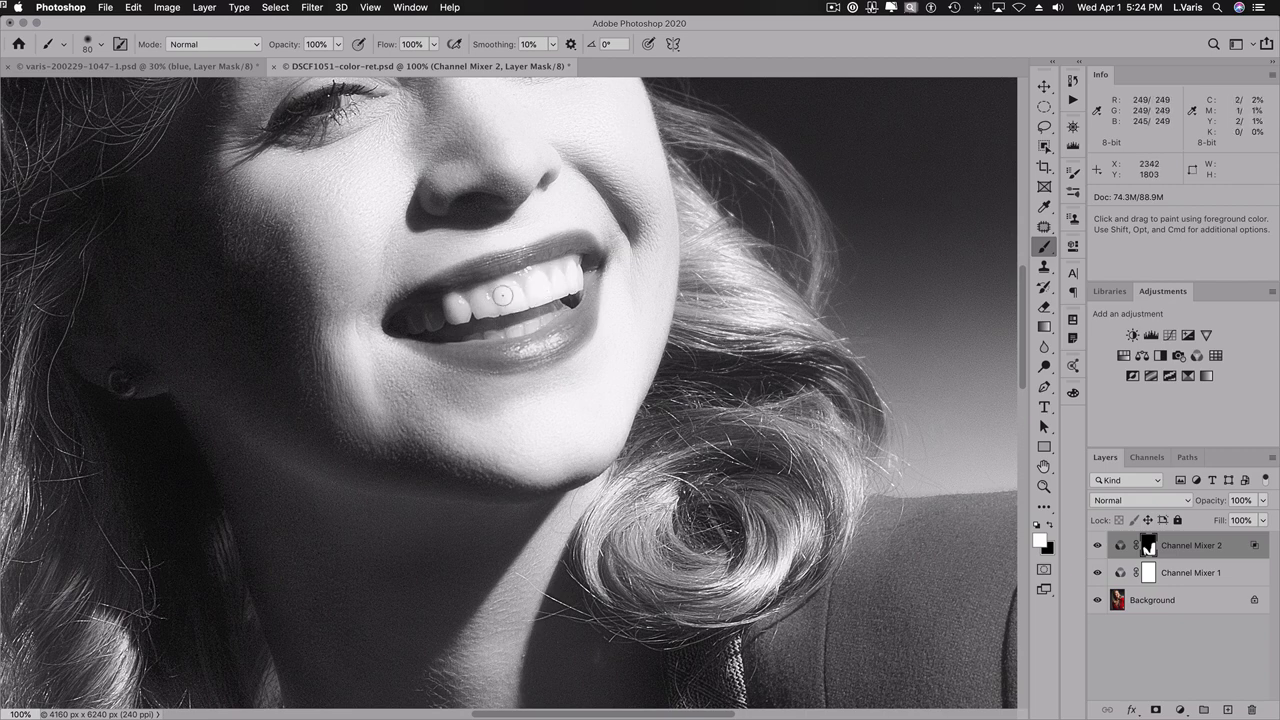
{"action": "mouse_move", "coordinate": [505, 296]}
{"action": "left_mouse_down"}
{"action": "mouse_move", "coordinate": [466, 299]}
{"action": "mouse_move", "coordinate": [564, 263]}
{"action": "mouse_move", "coordinate": [571, 285]}
{"action": "mouse_move", "coordinate": [573, 274]}
{"action": "mouse_move", "coordinate": [556, 289]}
{"action": "mouse_move", "coordinate": [506, 286]}
{"action": "mouse_move", "coordinate": [565, 277]}
{"action": "mouse_move", "coordinate": [525, 296]}
{"action": "mouse_move", "coordinate": [575, 246]}
{"action": "left_mouse_up"}
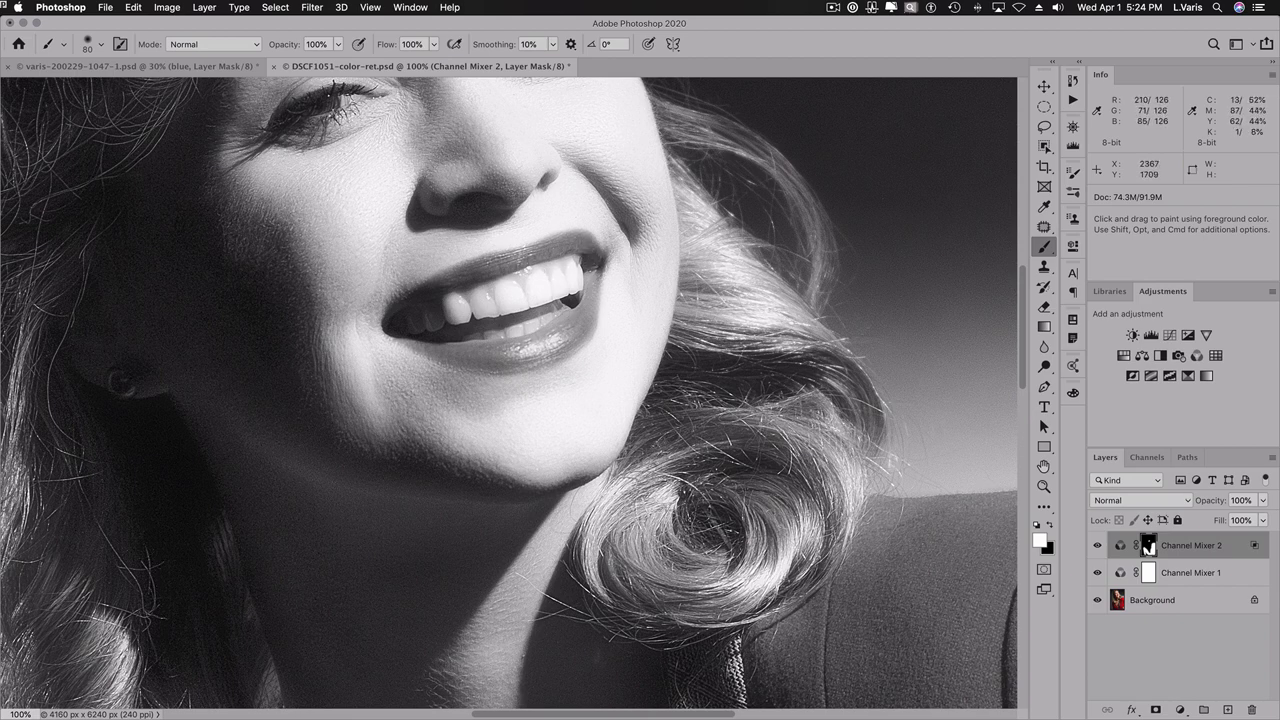
{"action": "mouse_move", "coordinate": [478, 279]}
{"action": "left_mouse_down"}
{"action": "mouse_move", "coordinate": [402, 322]}
{"action": "mouse_move", "coordinate": [440, 352]}
{"action": "left_mouse_up"}
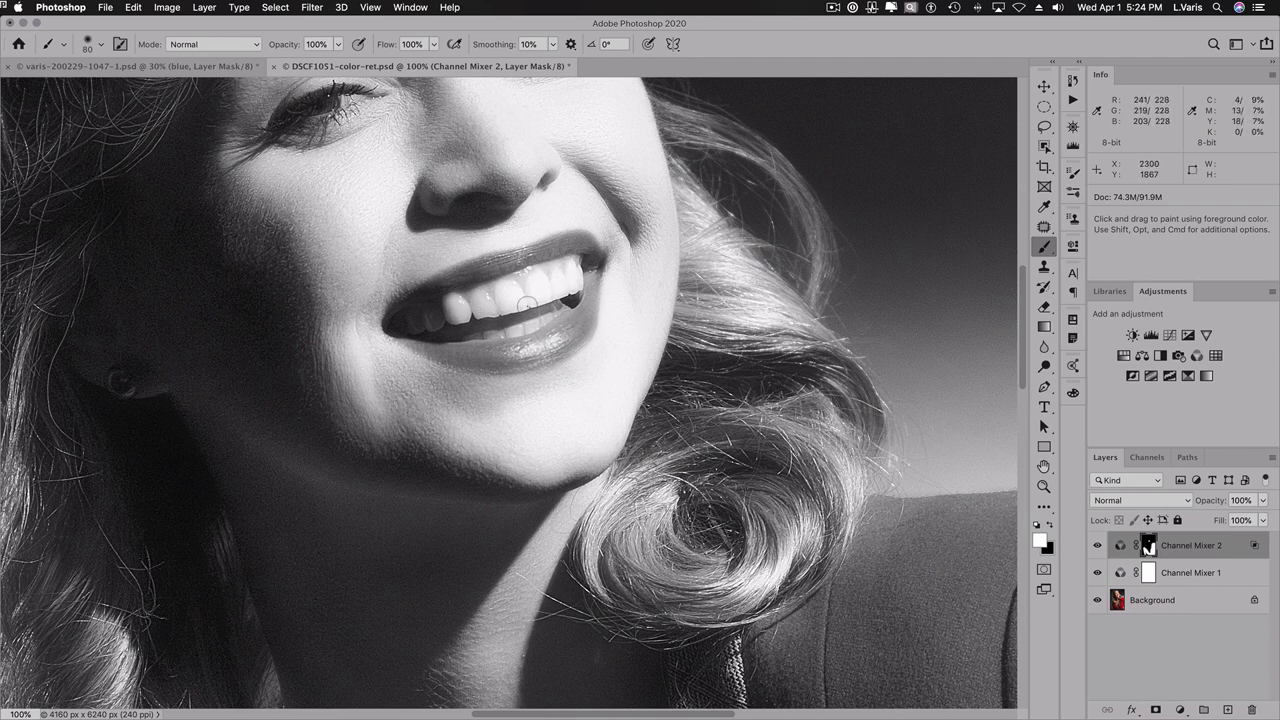
{"action": "left_click", "coordinate": [527, 321], "text": "alt+super"}
{"action": "left_click", "coordinate": [527, 321], "text": "alt+super"}
{"action": "left_click", "coordinate": [527, 321], "text": "alt+super"}
{"action": "key", "text": "space"}
{"action": "left_click_drag", "start_coordinate": [509, 240], "coordinate": [527, 296]}
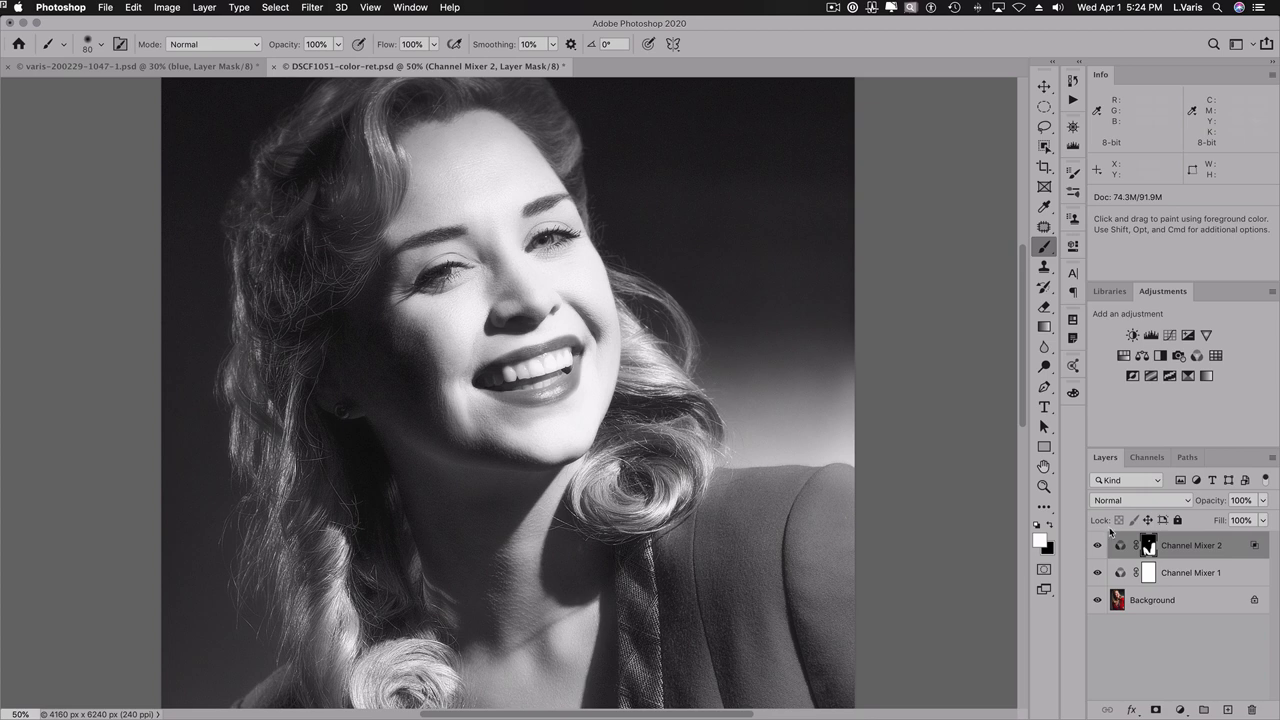
{"action": "left_click_drag", "start_coordinate": [1098, 545], "coordinate": [1098, 572]}
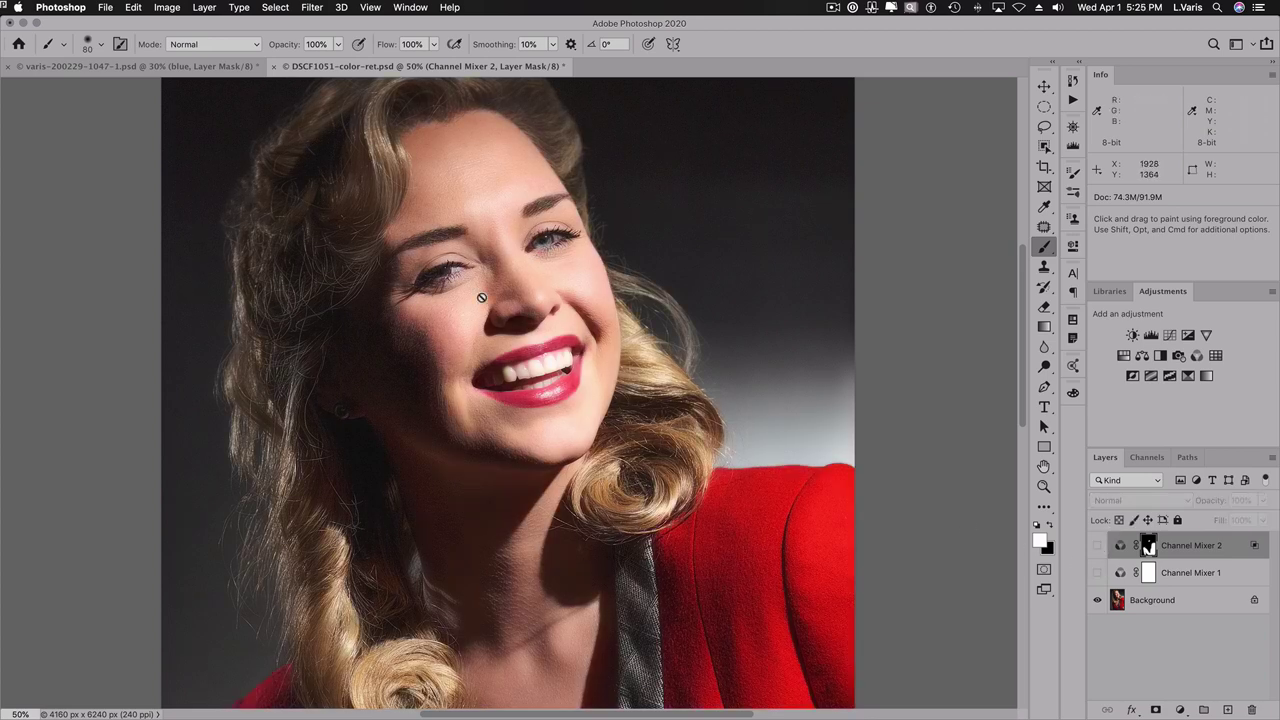
{"action": "left_click_drag", "start_coordinate": [1097, 545], "coordinate": [1097, 572]}
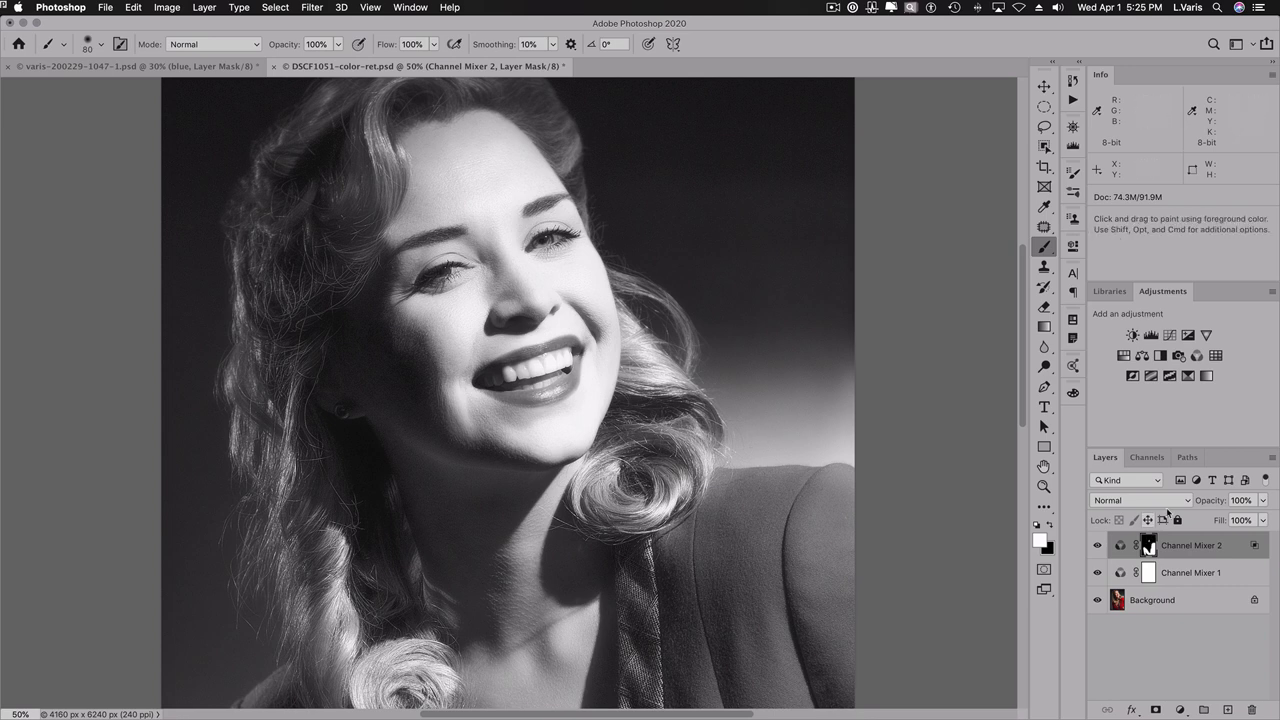
- Add a third Channel Mixer layer with the Black & White with Blue Filter preset
{"action": "left_click", "coordinate": [1197, 357]}
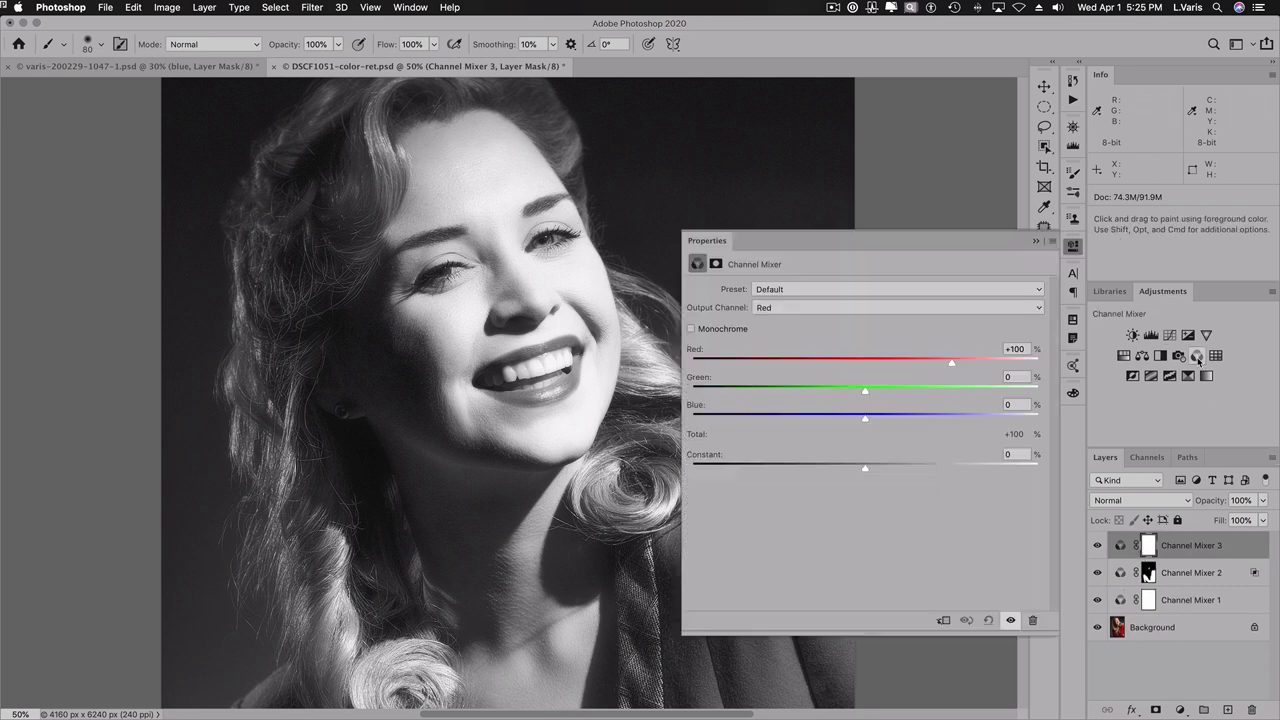
{"action": "left_click", "coordinate": [828, 290]}
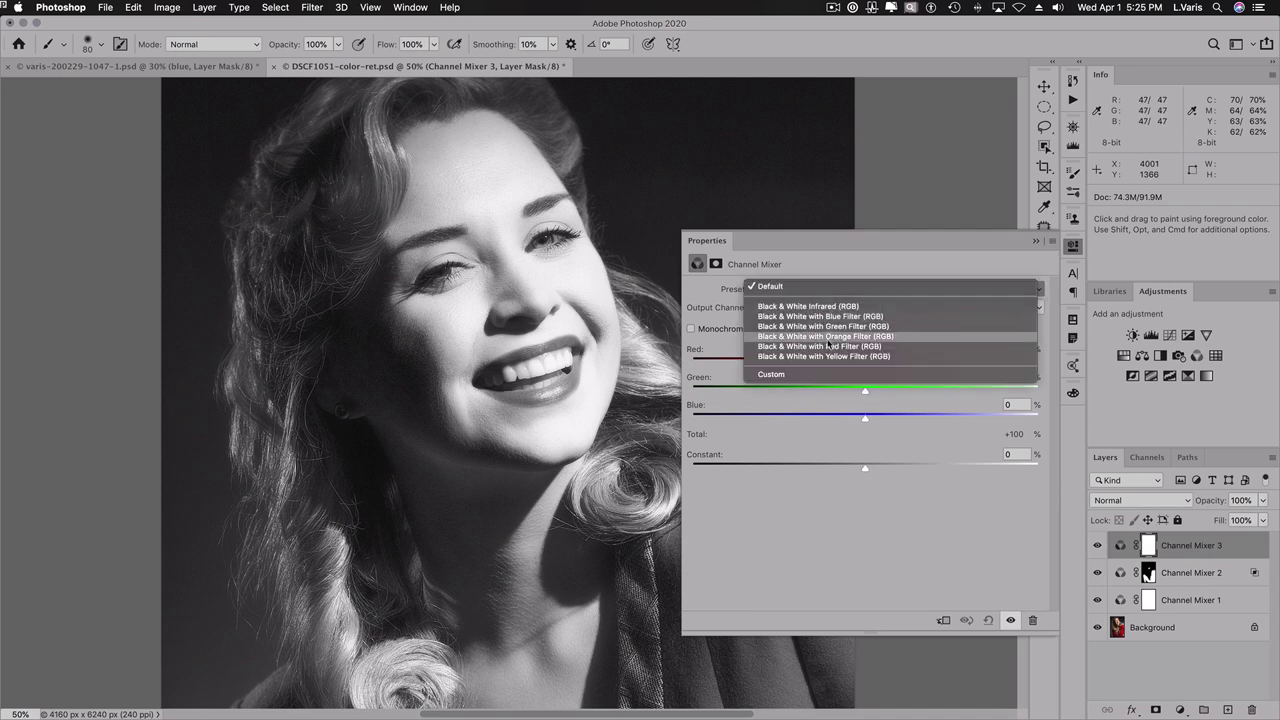
{"action": "left_click", "coordinate": [827, 316]}
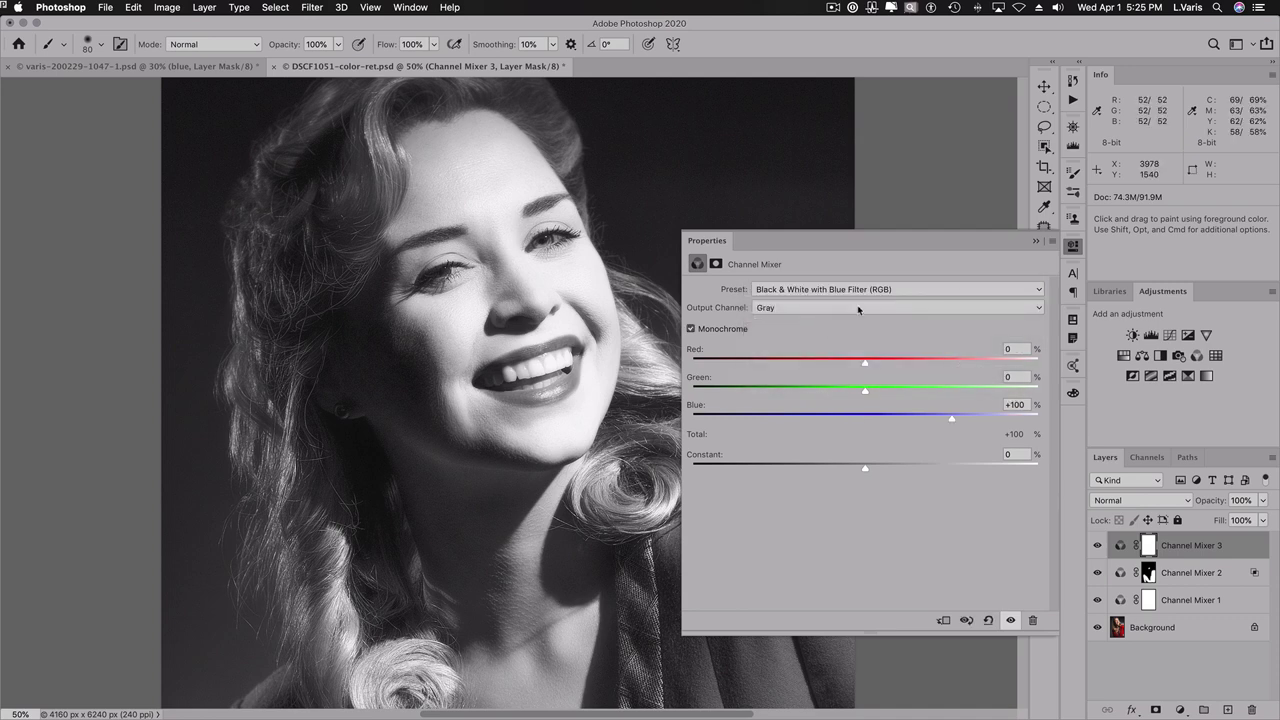
{"action": "left_click", "coordinate": [1073, 249]}
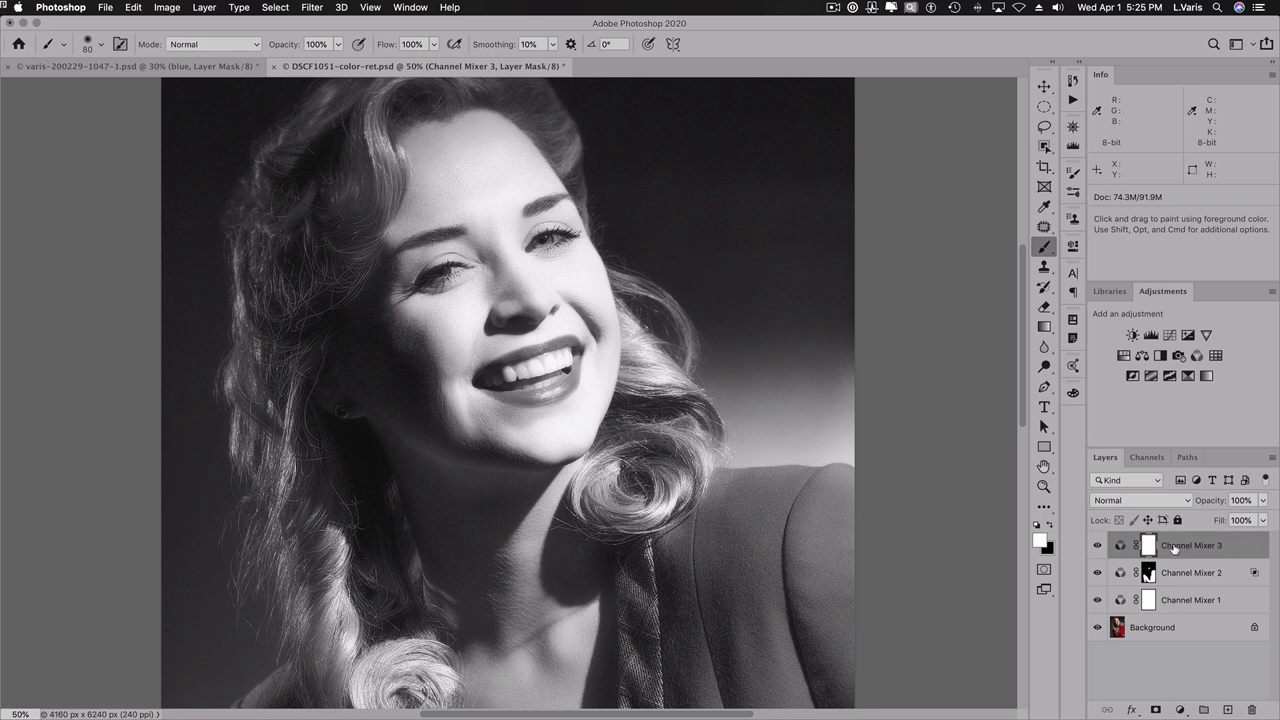
- Set Channel Mixer 3's knockout to Deep in Blending Options
{"action": "double_click", "coordinate": [1248, 545]}
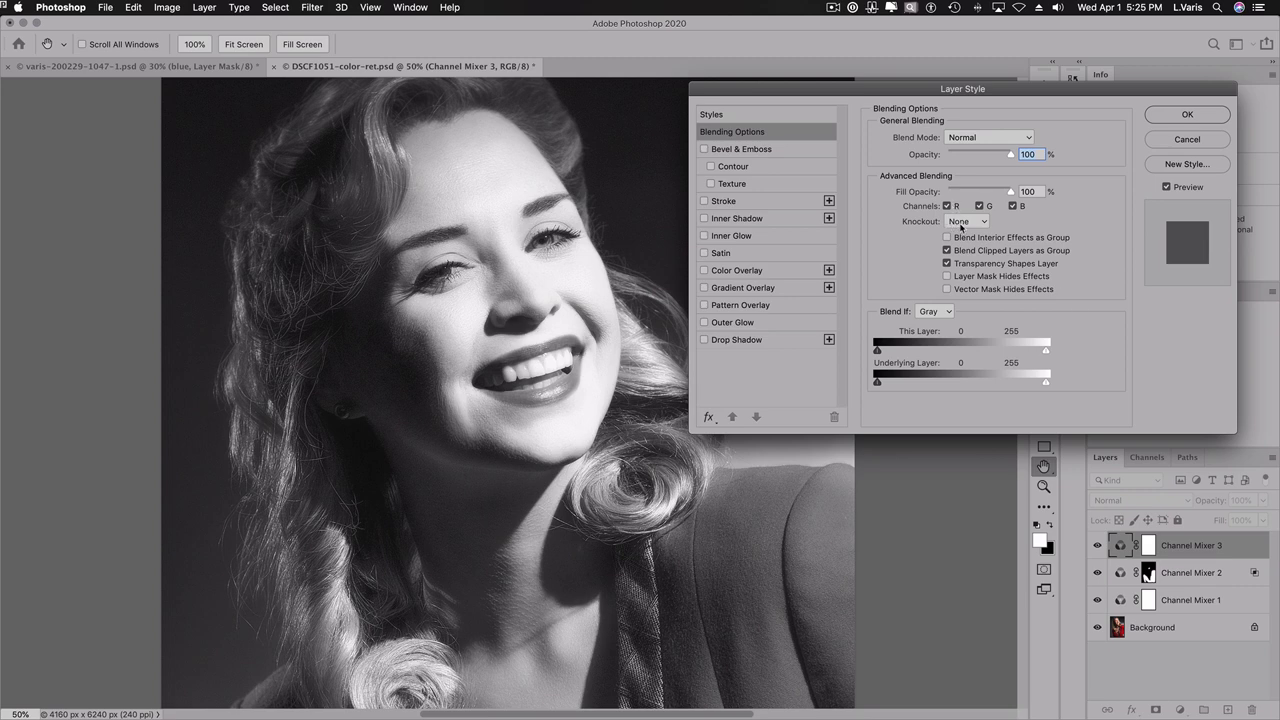
{"action": "left_click", "coordinate": [961, 225]}
{"action": "left_click", "coordinate": [960, 242]}
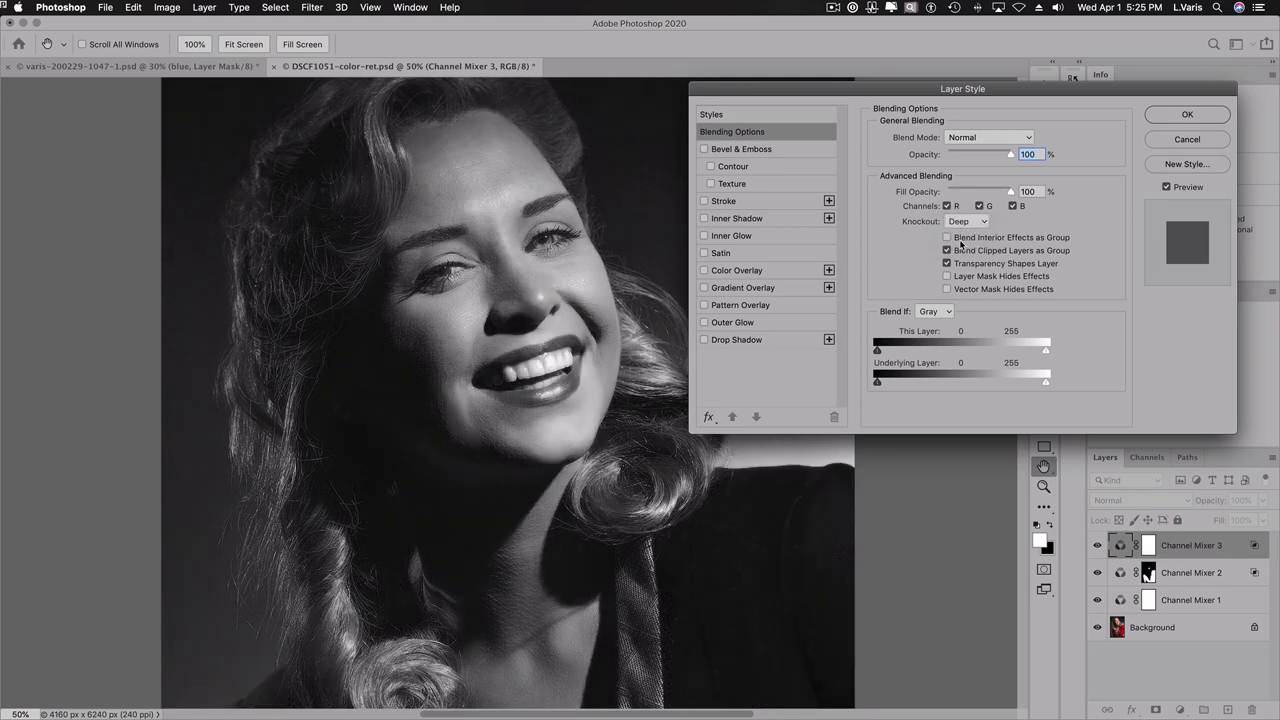
{"action": "left_click", "coordinate": [1183, 115]}
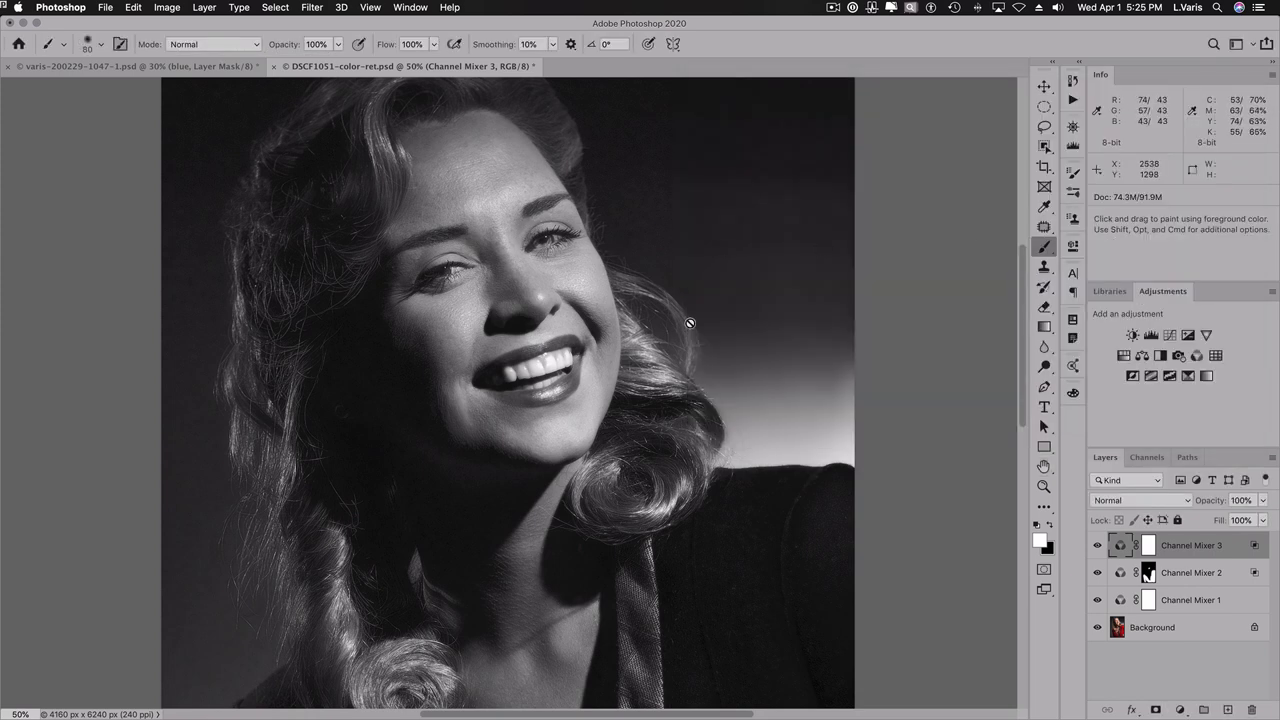
- Invert Channel Mixer 3's mask to black and paint it back over both eyes with a 175 px brush
{"action": "left_click", "coordinate": [1097, 545]}
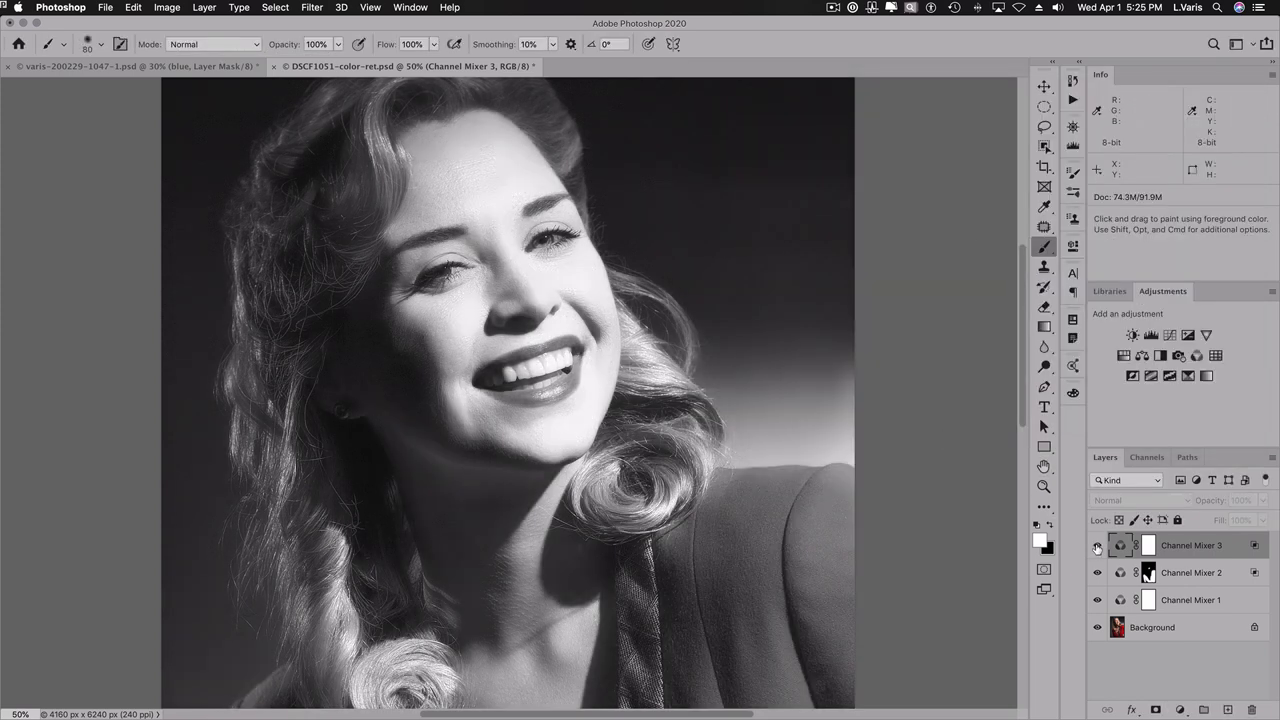
{"action": "left_click", "coordinate": [1097, 545]}
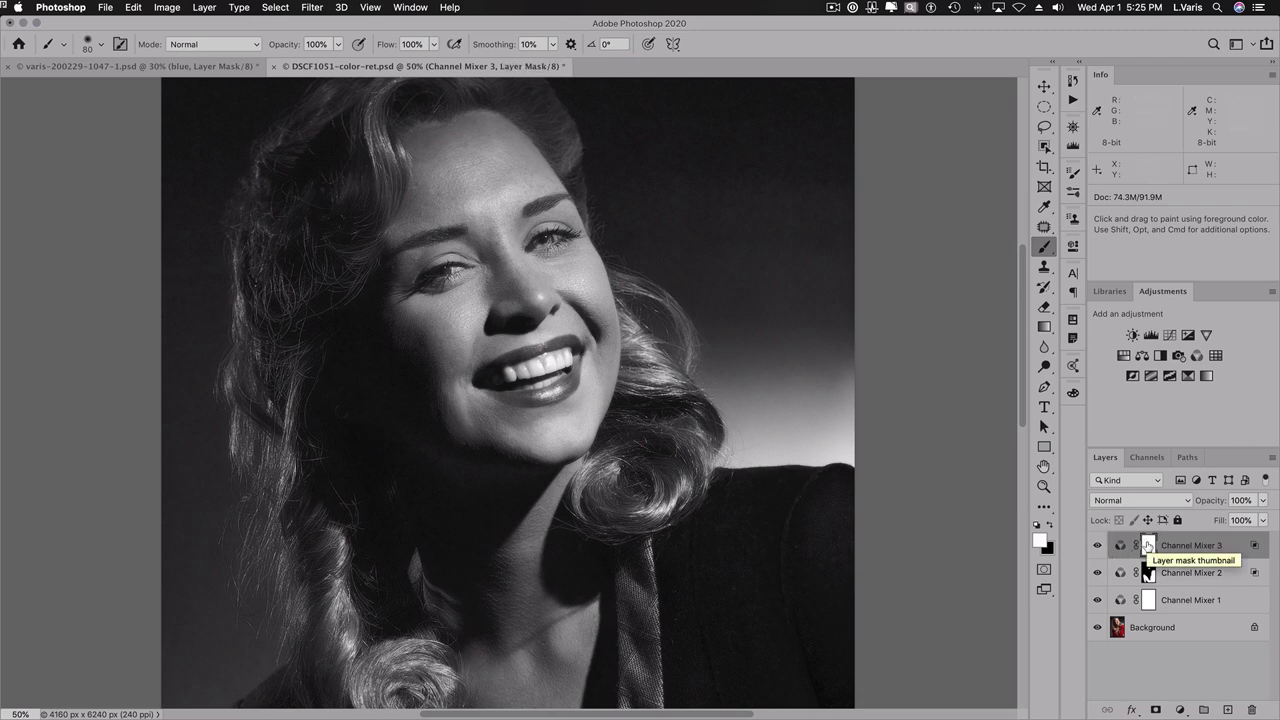
{"action": "key", "text": "super+i"}
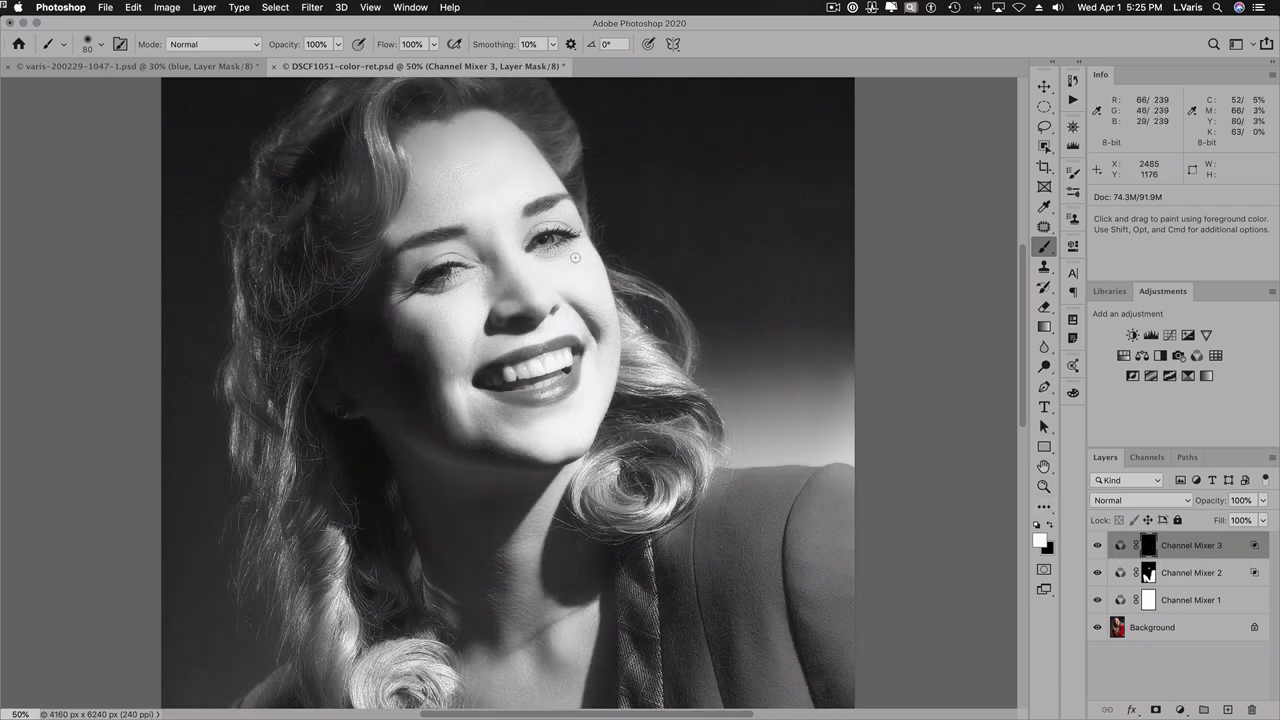
{"action": "key", "text": "bracketright"}
{"action": "key", "text": "bracketright"}
{"action": "mouse_move", "coordinate": [565, 215]}
{"action": "left_mouse_down"}
{"action": "mouse_move", "coordinate": [537, 218]}
{"action": "mouse_move", "coordinate": [522, 250]}
{"action": "mouse_move", "coordinate": [540, 244]}
{"action": "left_mouse_up"}
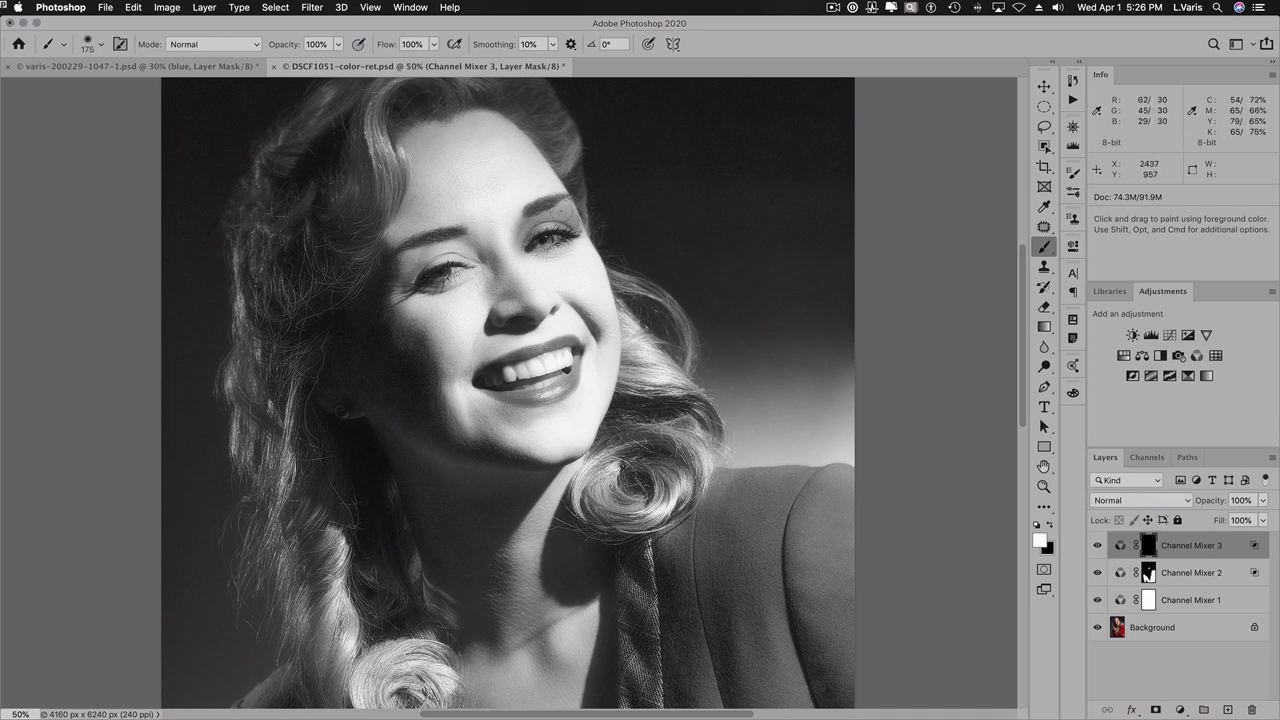
{"action": "mouse_move", "coordinate": [470, 259]}
{"action": "left_mouse_down"}
{"action": "mouse_move", "coordinate": [432, 255]}
{"action": "mouse_move", "coordinate": [407, 272]}
{"action": "mouse_move", "coordinate": [418, 252]}
{"action": "mouse_move", "coordinate": [400, 292]}
{"action": "mouse_move", "coordinate": [465, 255]}
{"action": "mouse_move", "coordinate": [465, 278]}
{"action": "left_mouse_up"}
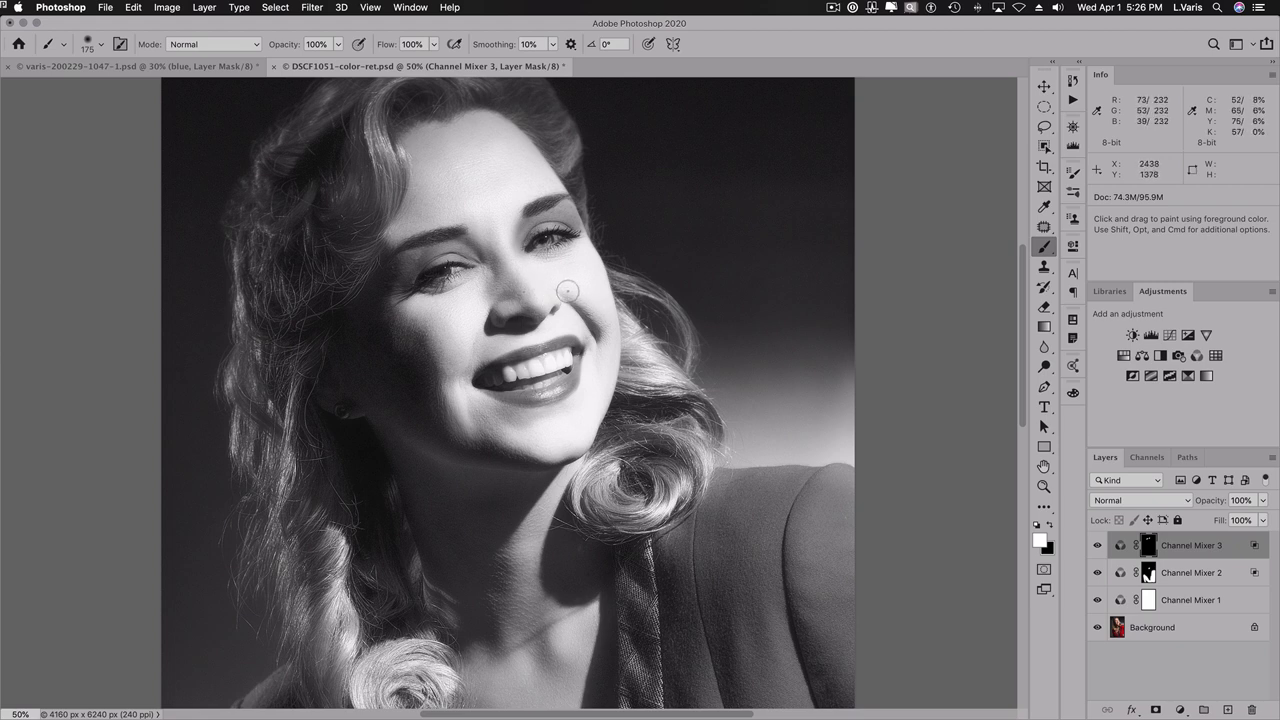
- Switch to a 100 px brush at 20% opacity and compare Channel Mixer 3 on and off around the nose
{"action": "key", "text": "2"}
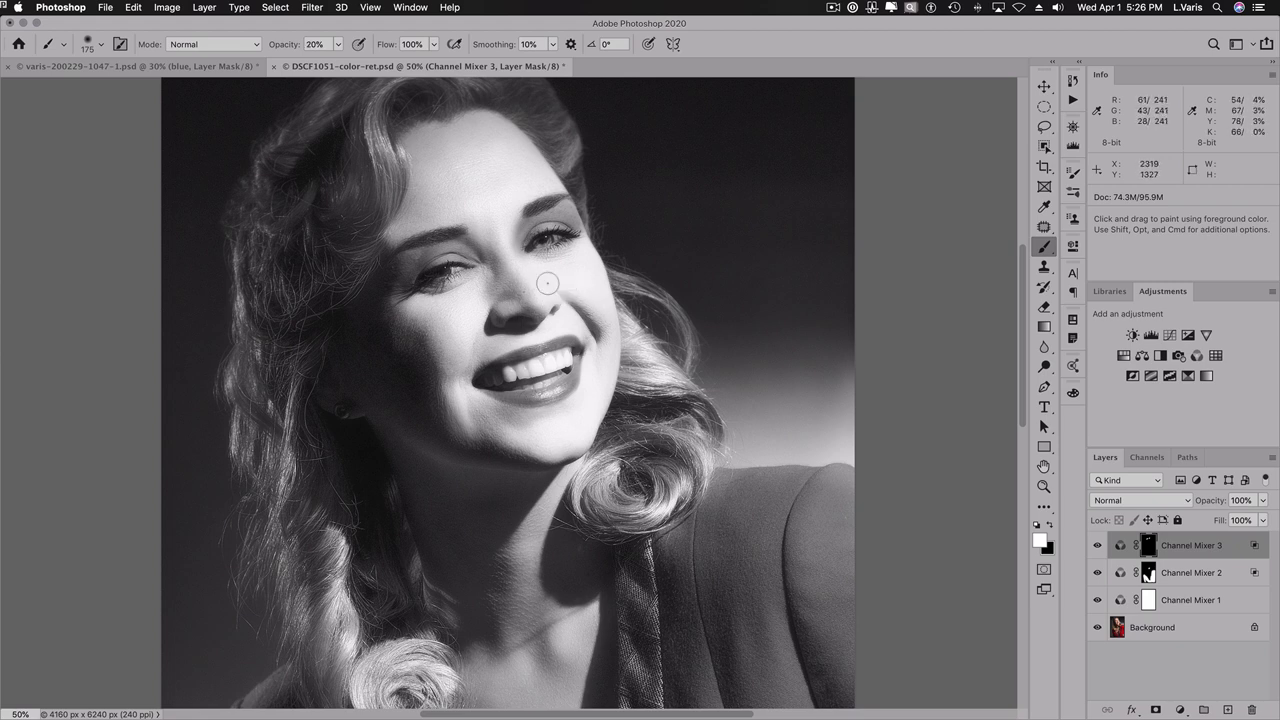
{"action": "key", "text": "super+space"}
{"action": "left_click", "coordinate": [521, 265], "text": "super"}
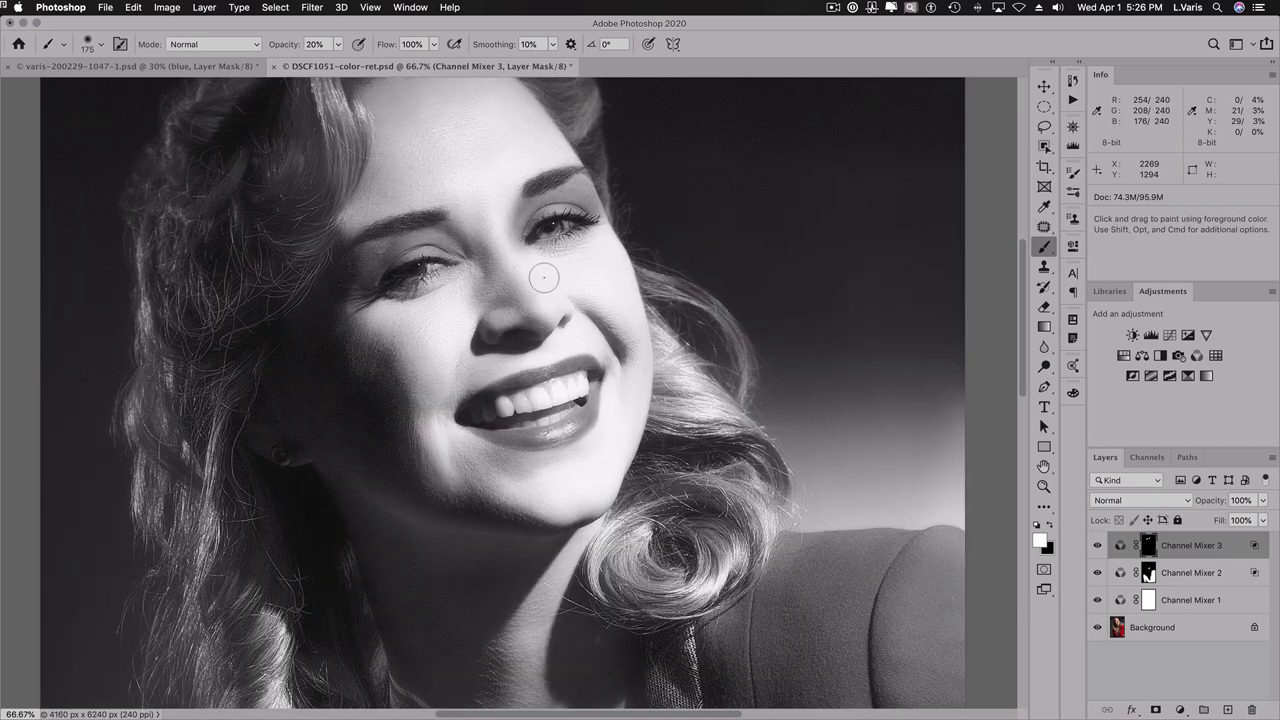
{"action": "key", "text": "bracketleft"}
{"action": "key", "text": "bracketleft"}
{"action": "key", "text": "bracketleft"}
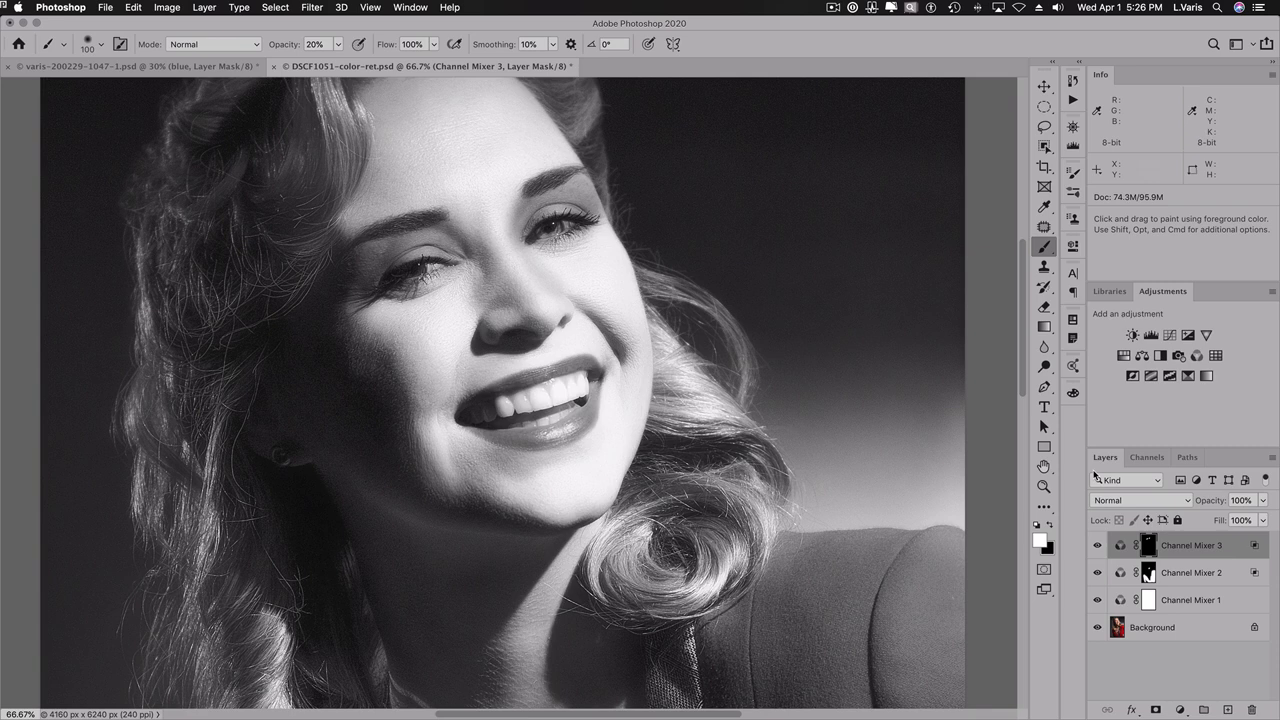
{"action": "left_click", "coordinate": [1097, 545]}
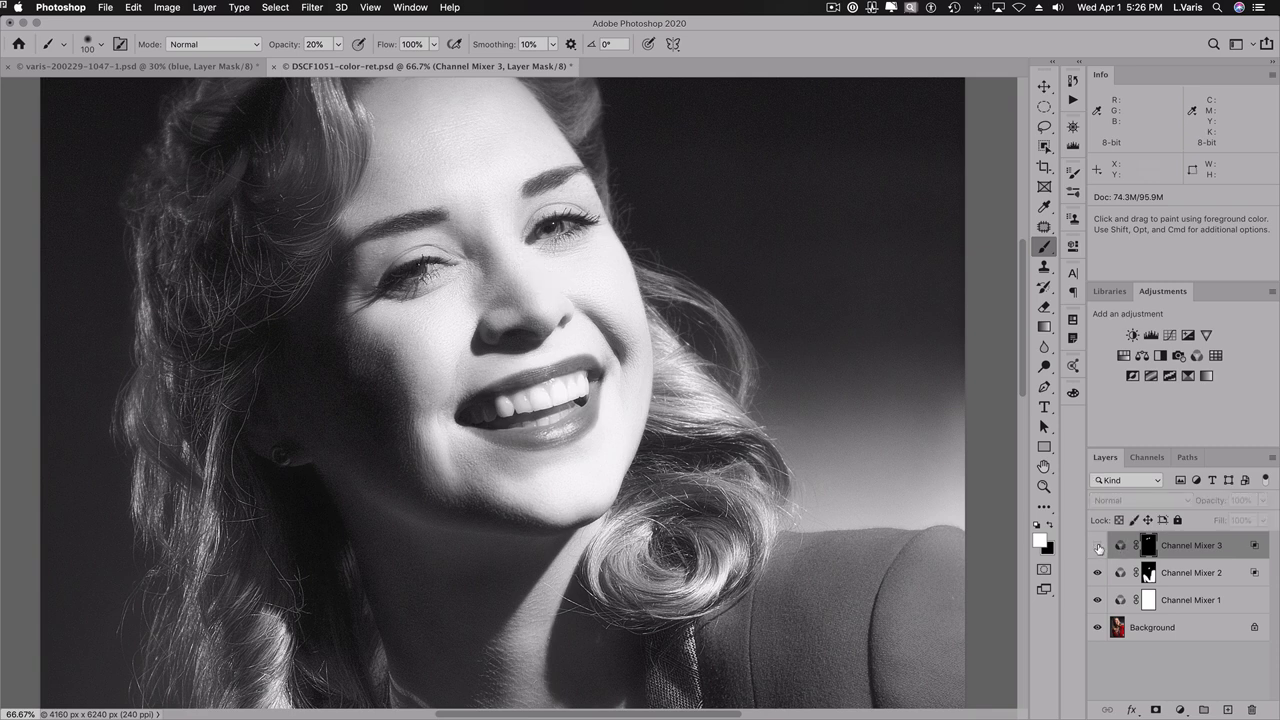
{"action": "left_click", "coordinate": [1097, 545]}
{"action": "left_click", "coordinate": [1097, 545]}
{"action": "left_click", "coordinate": [1097, 545]}
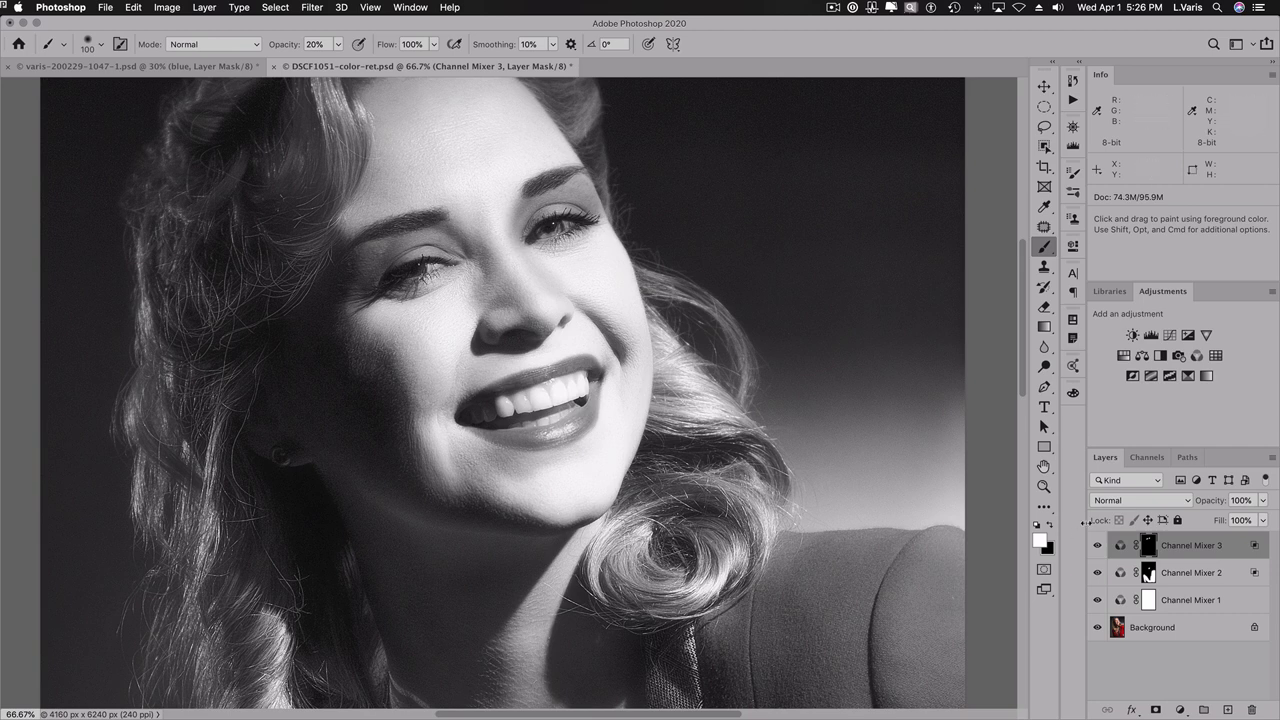
{"action": "left_click", "coordinate": [1097, 545]}
{"action": "left_click", "coordinate": [1097, 545]}
{"action": "left_click", "coordinate": [712, 494], "text": "alt+super"}
{"action": "left_click", "coordinate": [588, 427], "text": "alt+super"}
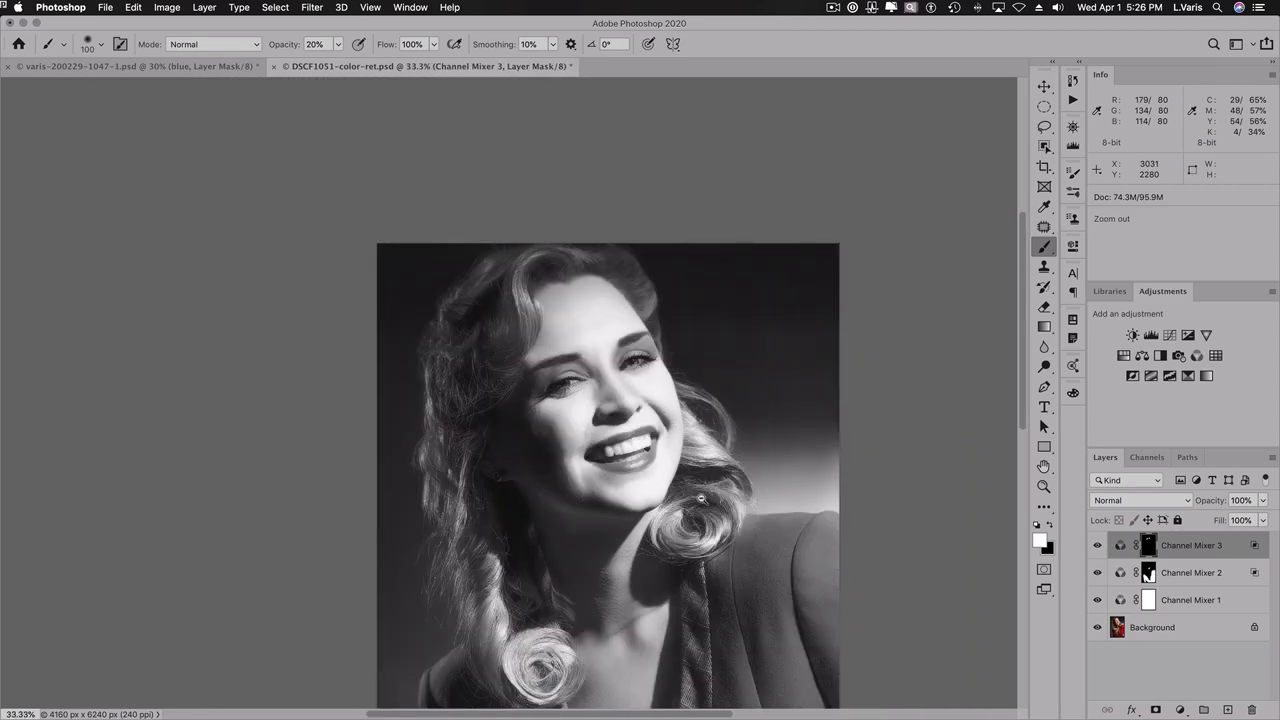
{"action": "left_click_drag", "start_coordinate": [588, 427], "coordinate": [520, 310]}
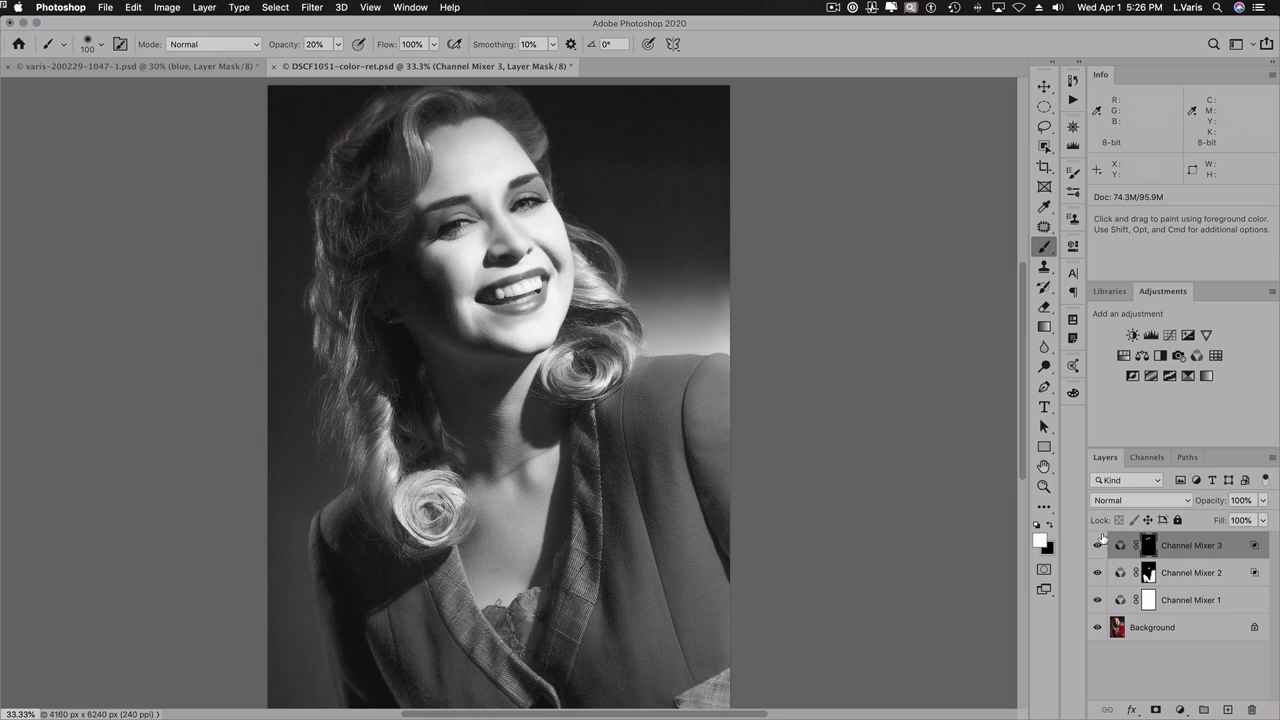
{"action": "left_click", "coordinate": [1098, 630], "text": "alt"}
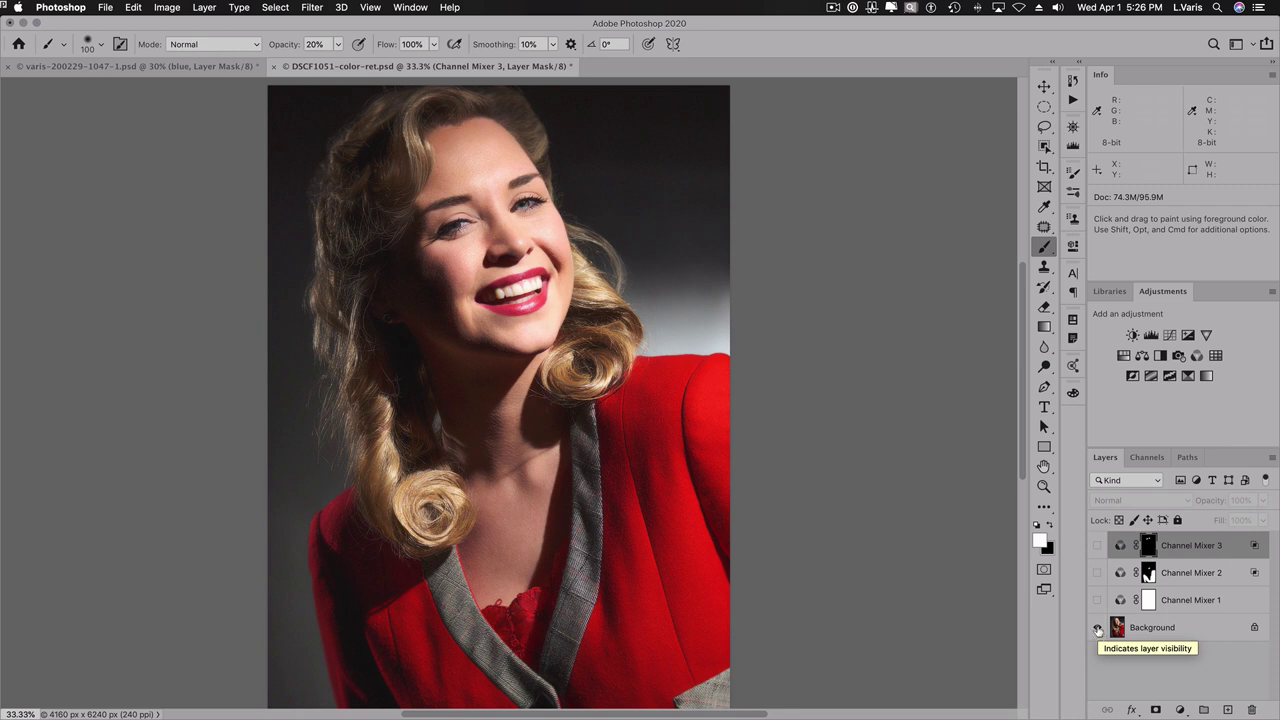
{"action": "left_click", "coordinate": [1098, 629], "text": "alt"}
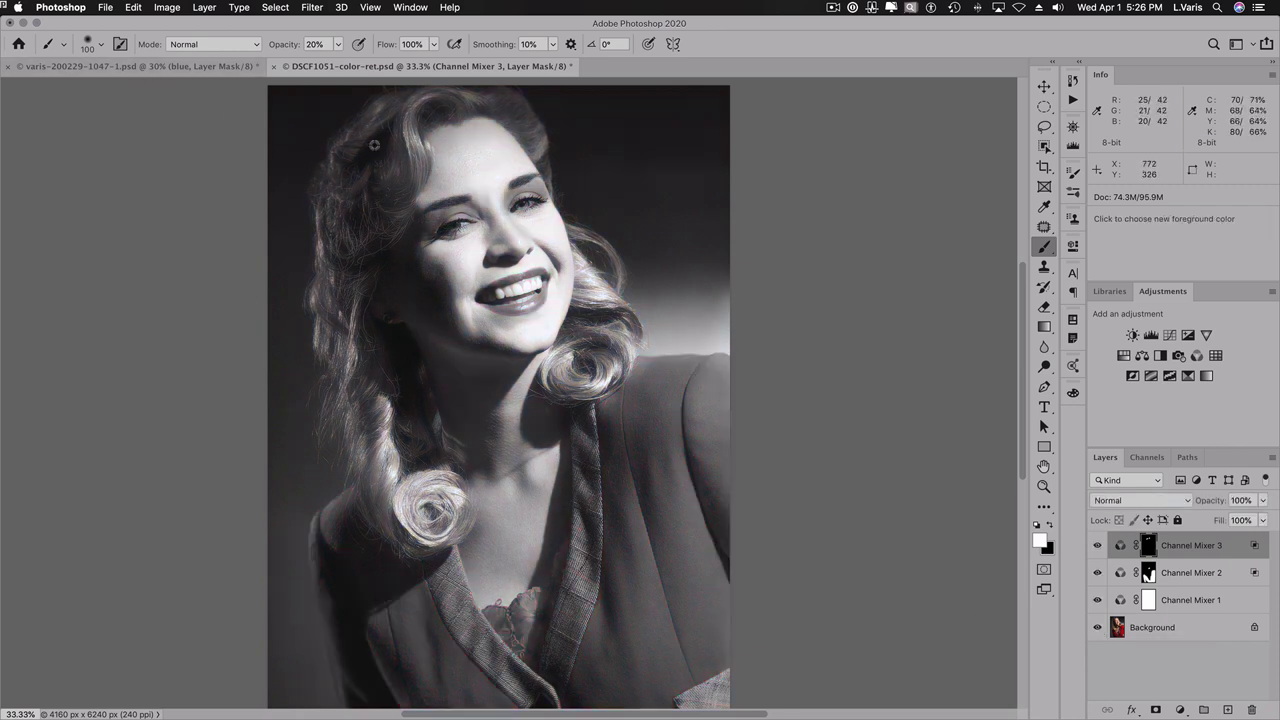
- Add a fourth Channel Mixer layer with the Black & White with Red Filter preset
{"action": "left_click", "coordinate": [1197, 357]}
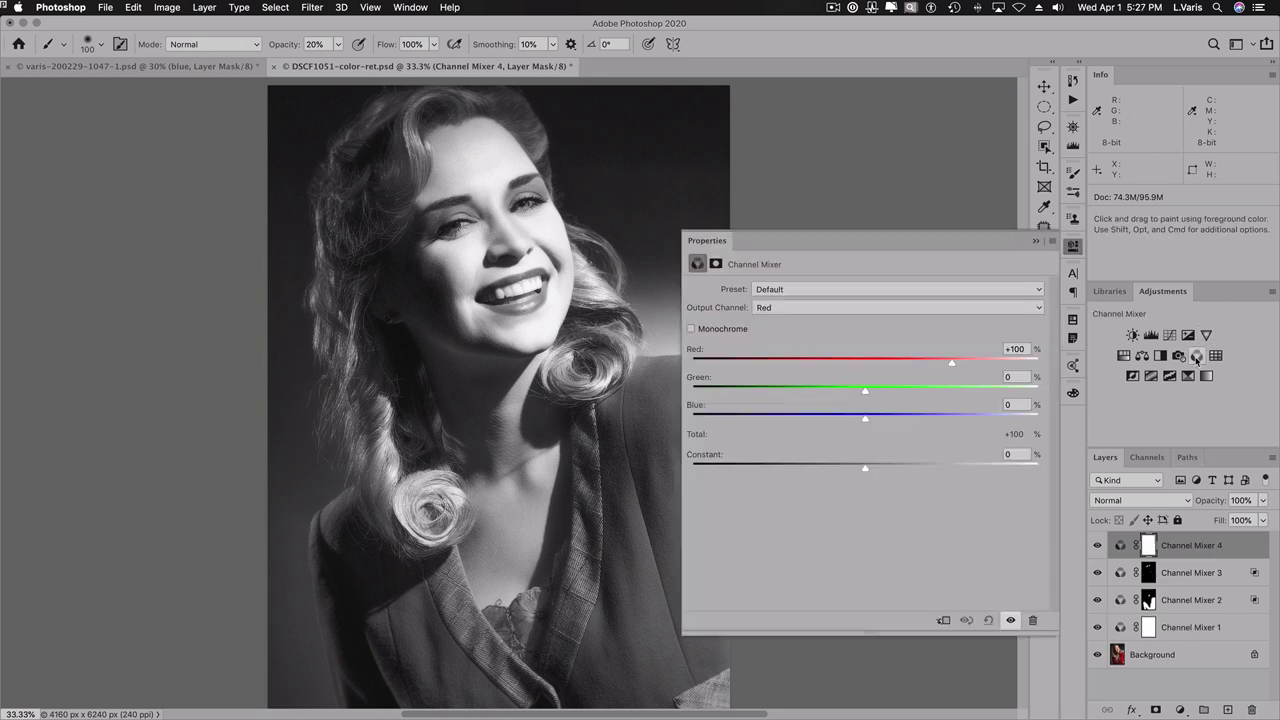
{"action": "left_click", "coordinate": [805, 290]}
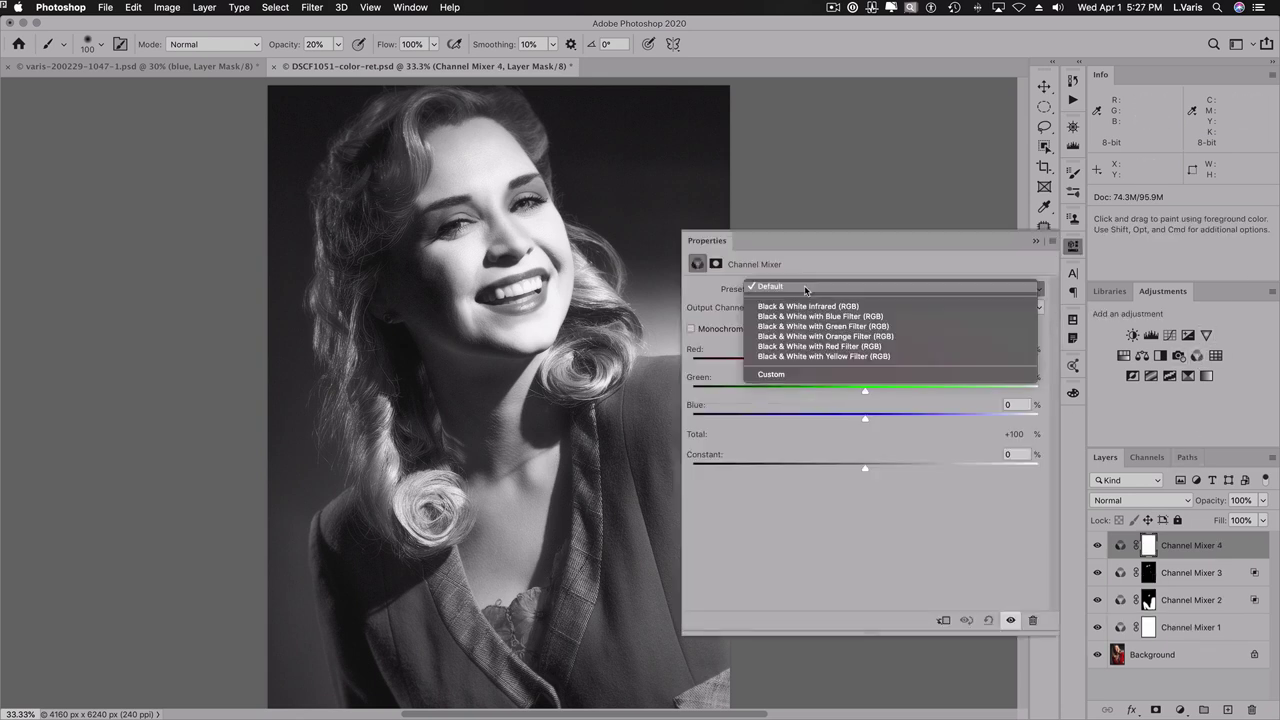
{"action": "left_click", "coordinate": [815, 346]}
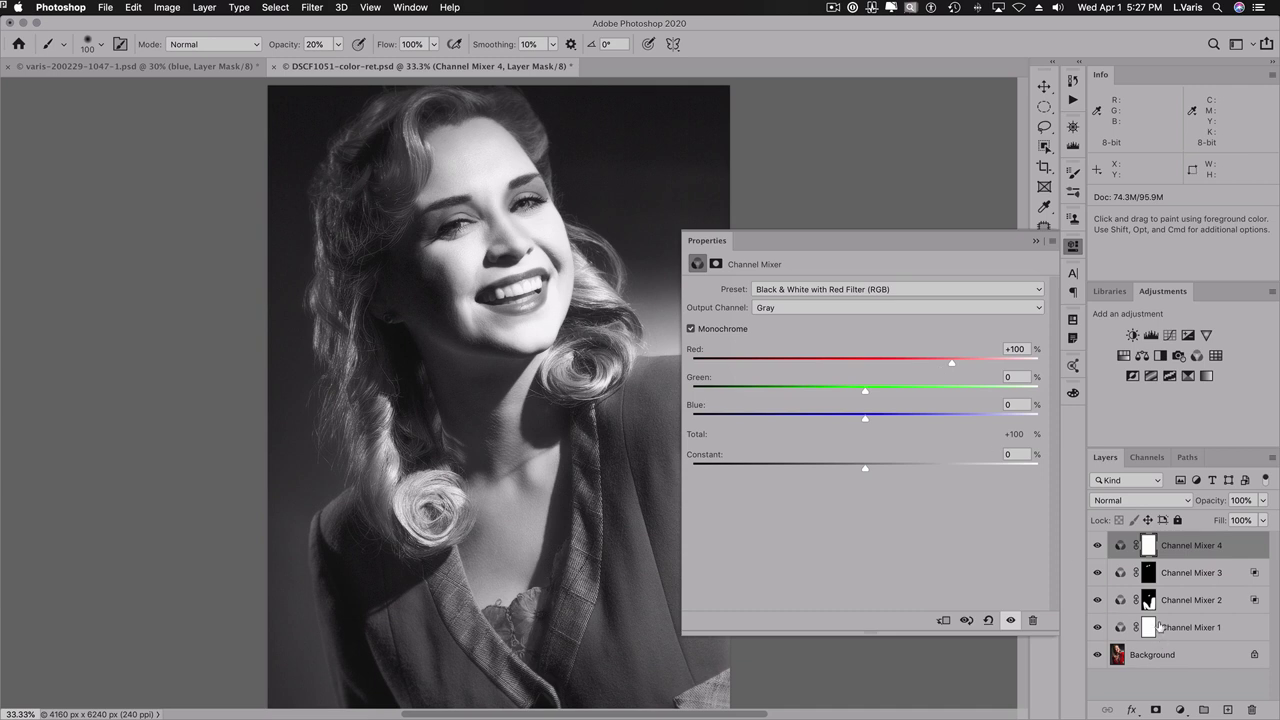
- Set Channel Mixer 4's knockout to Deep in Blending Options
{"action": "double_click", "coordinate": [1257, 549]}
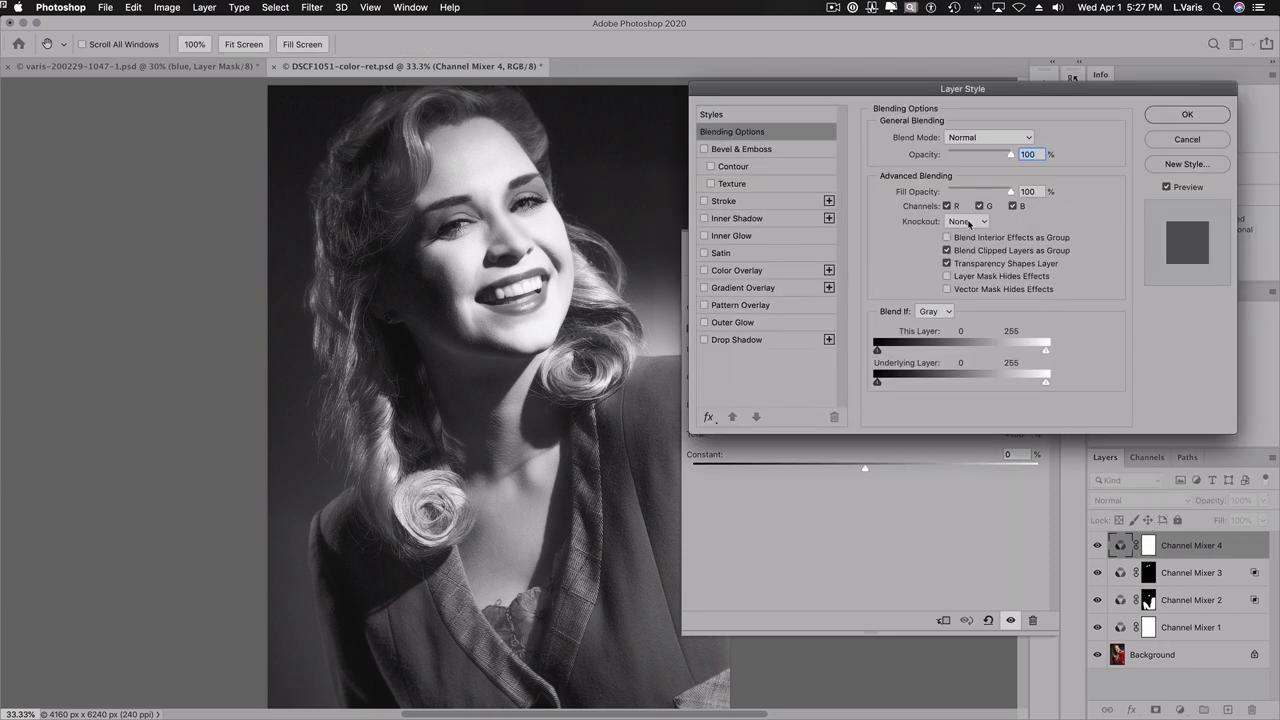
{"action": "left_click", "coordinate": [968, 221]}
{"action": "left_click", "coordinate": [966, 243]}
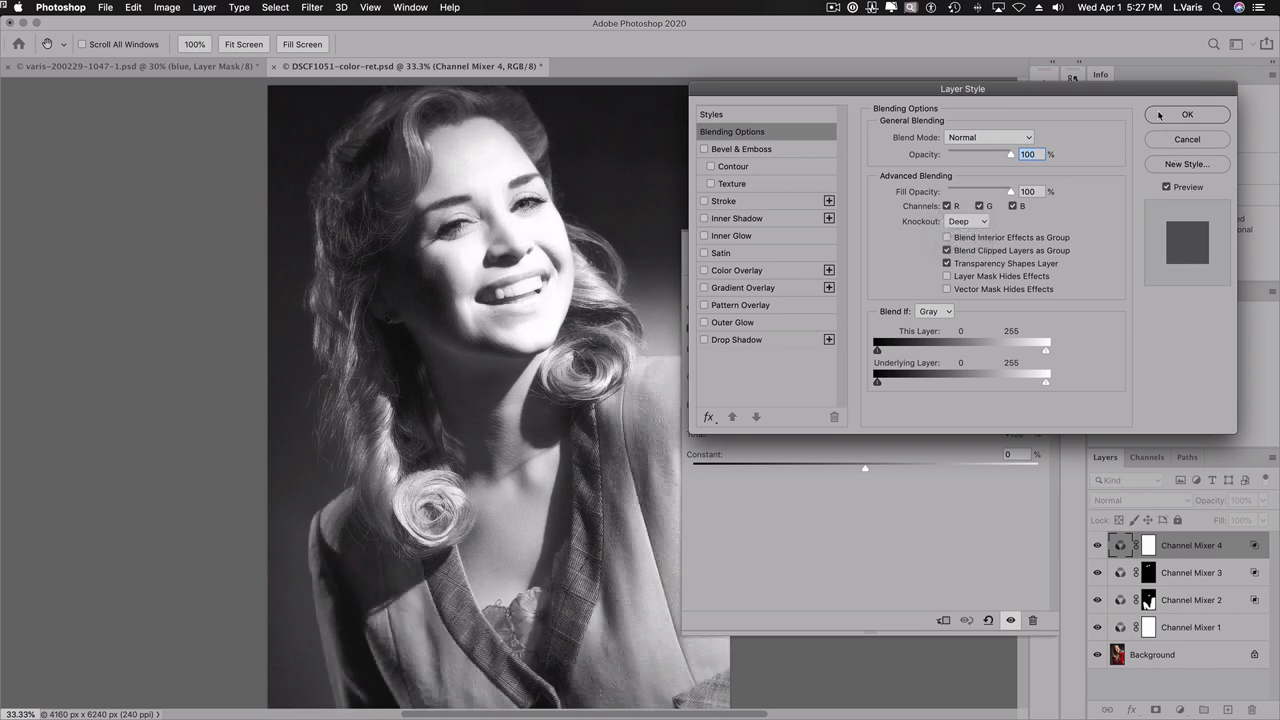
{"action": "left_click", "coordinate": [1159, 116]}
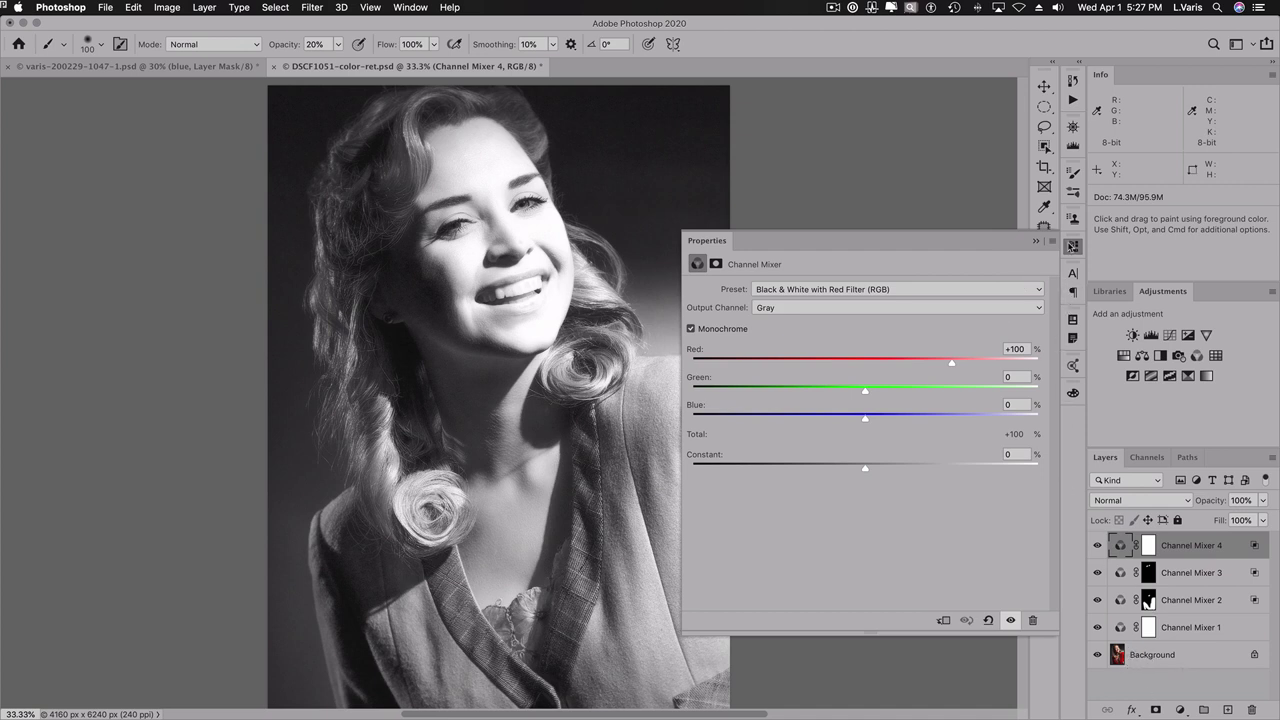
- Invert Channel Mixer 4's mask to black and enlarge the brush to 300
{"action": "left_click", "coordinate": [1073, 246]}
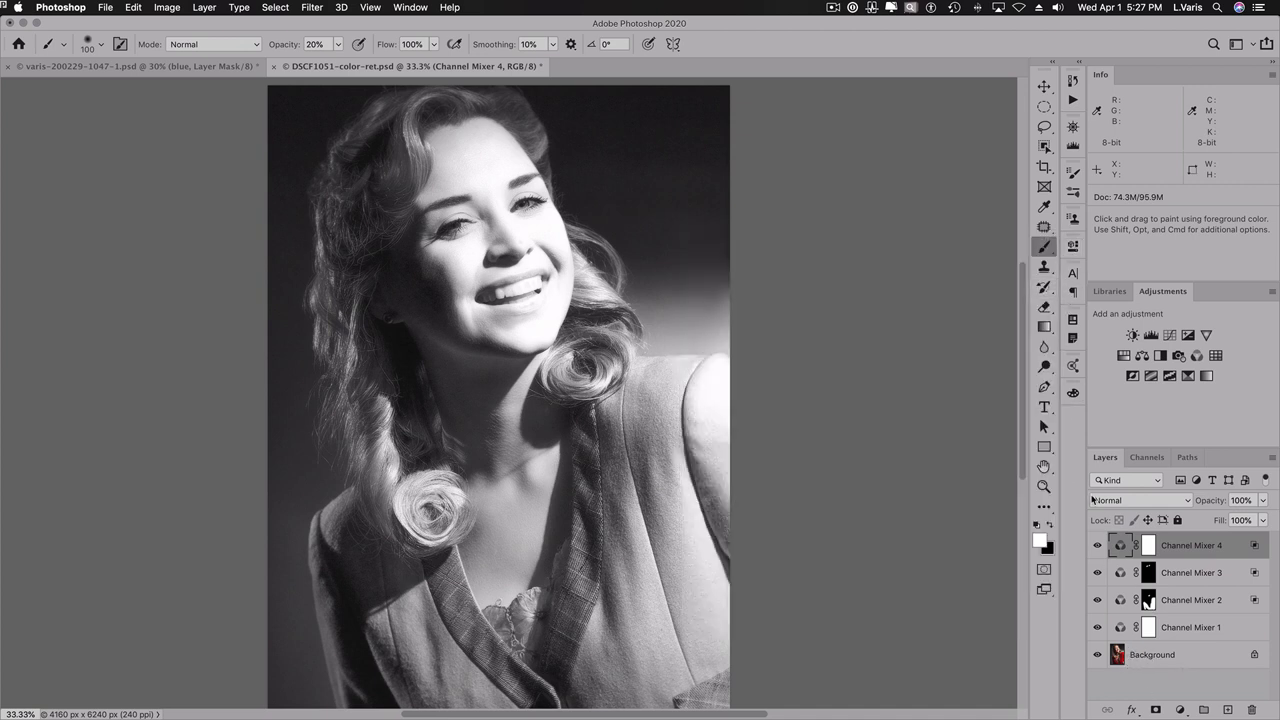
{"action": "left_click", "coordinate": [1148, 546]}
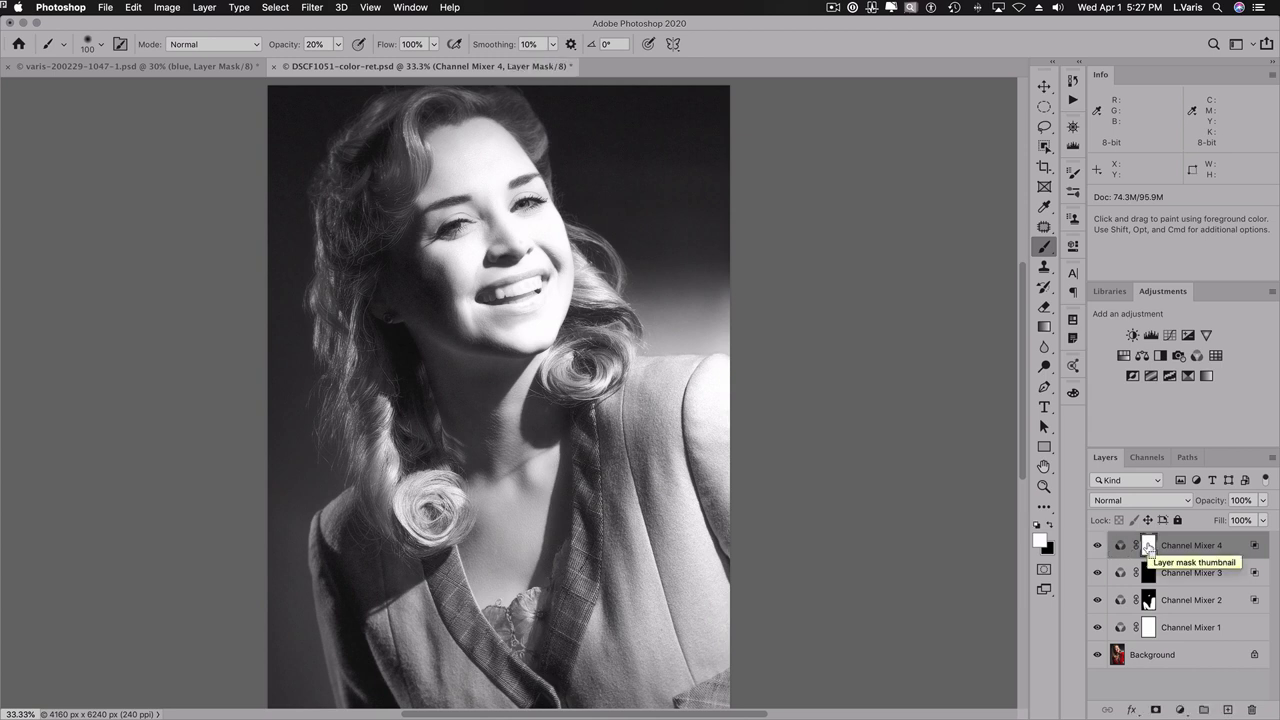
{"action": "key", "text": "super+i"}
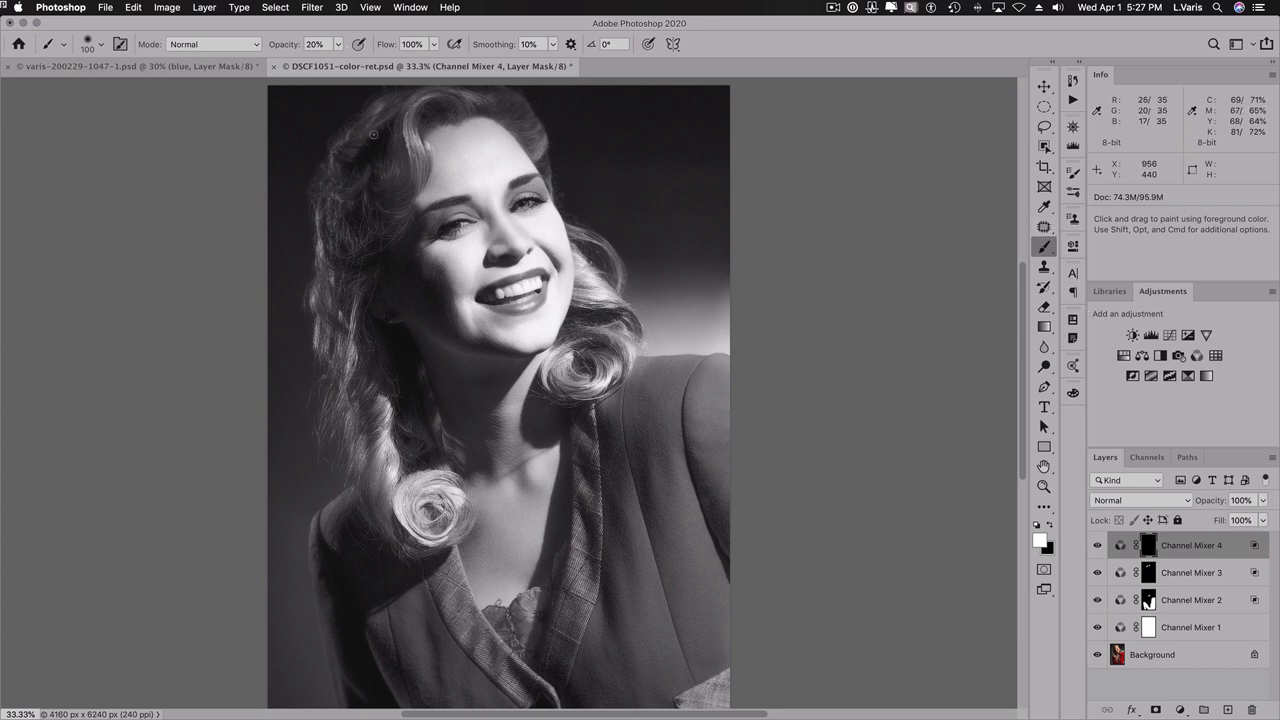
{"action": "key", "text": "bracketright"}
{"action": "key", "text": "bracketright"}
{"action": "key", "text": "bracketright"}
{"action": "key", "text": "bracketright"}
{"action": "key", "text": "bracketright"}
{"action": "key", "text": "bracketright"}
- Paint white over the right hair, left hair curl and jacket lapel, then compare before and after
{"action": "mouse_move", "coordinate": [527, 129]}
{"action": "left_mouse_down"}
{"action": "mouse_move", "coordinate": [612, 320]}
{"action": "mouse_move", "coordinate": [593, 337]}
{"action": "left_mouse_up"}
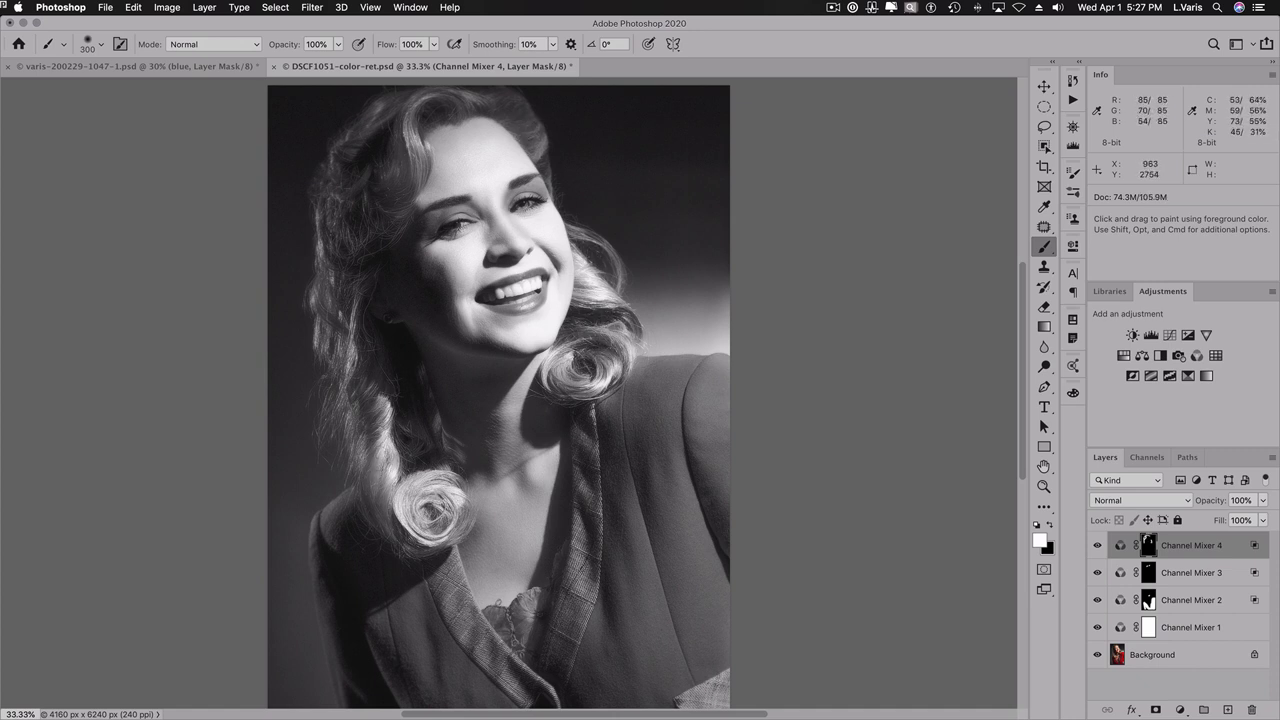
{"action": "mouse_move", "coordinate": [395, 465]}
{"action": "left_mouse_down"}
{"action": "mouse_move", "coordinate": [408, 482]}
{"action": "mouse_move", "coordinate": [390, 532]}
{"action": "mouse_move", "coordinate": [441, 541]}
{"action": "left_mouse_up"}
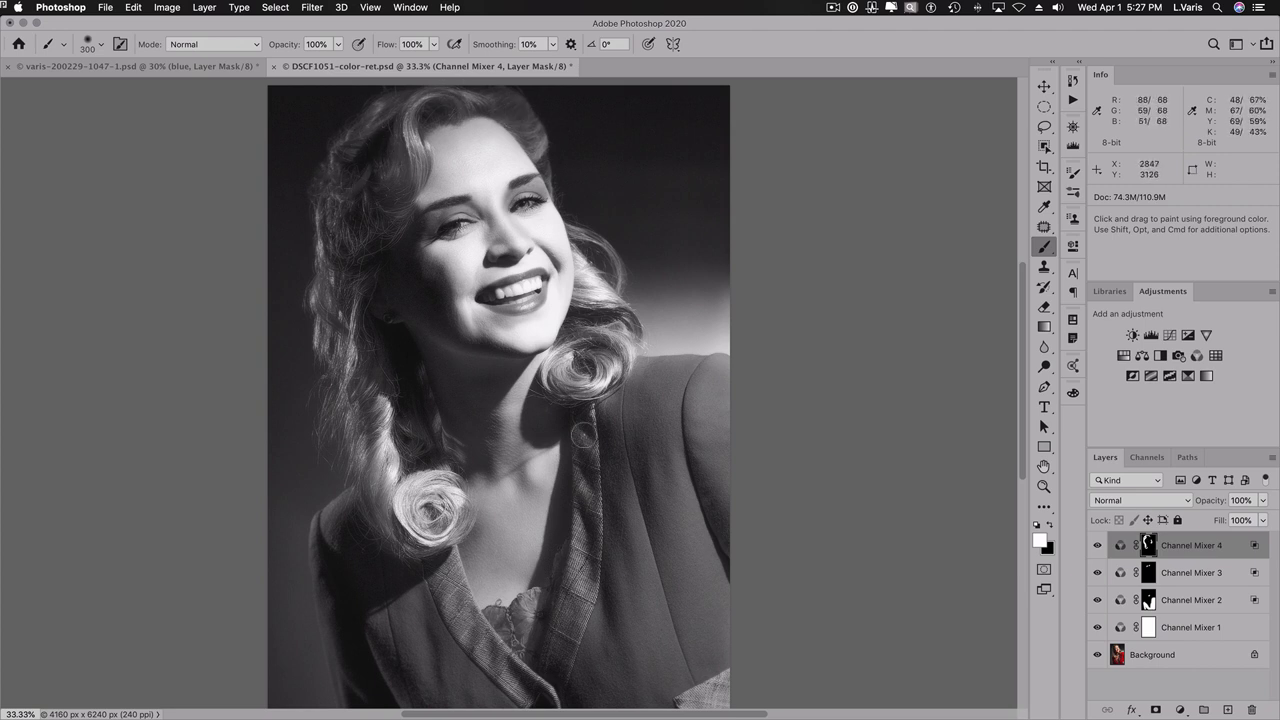
{"action": "mouse_move", "coordinate": [584, 480]}
{"action": "left_mouse_down"}
{"action": "mouse_move", "coordinate": [589, 559]}
{"action": "mouse_move", "coordinate": [553, 660]}
{"action": "left_mouse_up"}
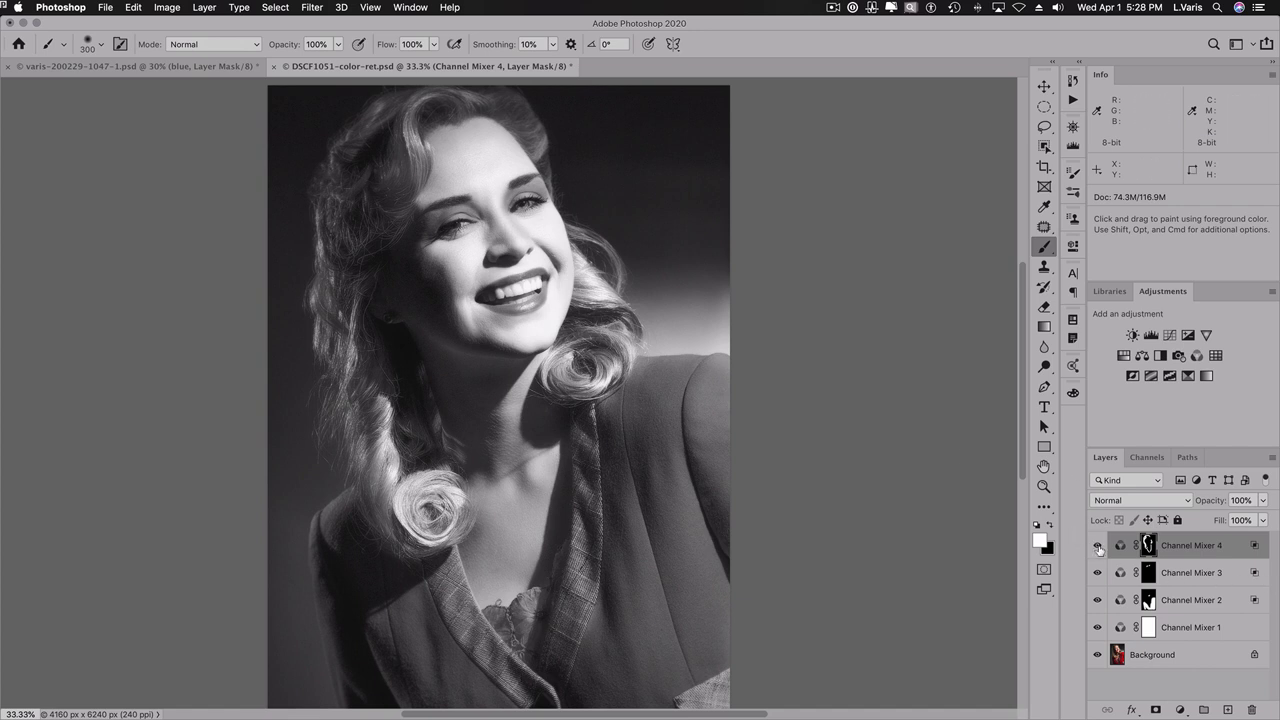
{"action": "left_click", "coordinate": [1097, 545]}
{"action": "left_click", "coordinate": [1097, 545]}
{"action": "left_click", "coordinate": [1097, 545]}
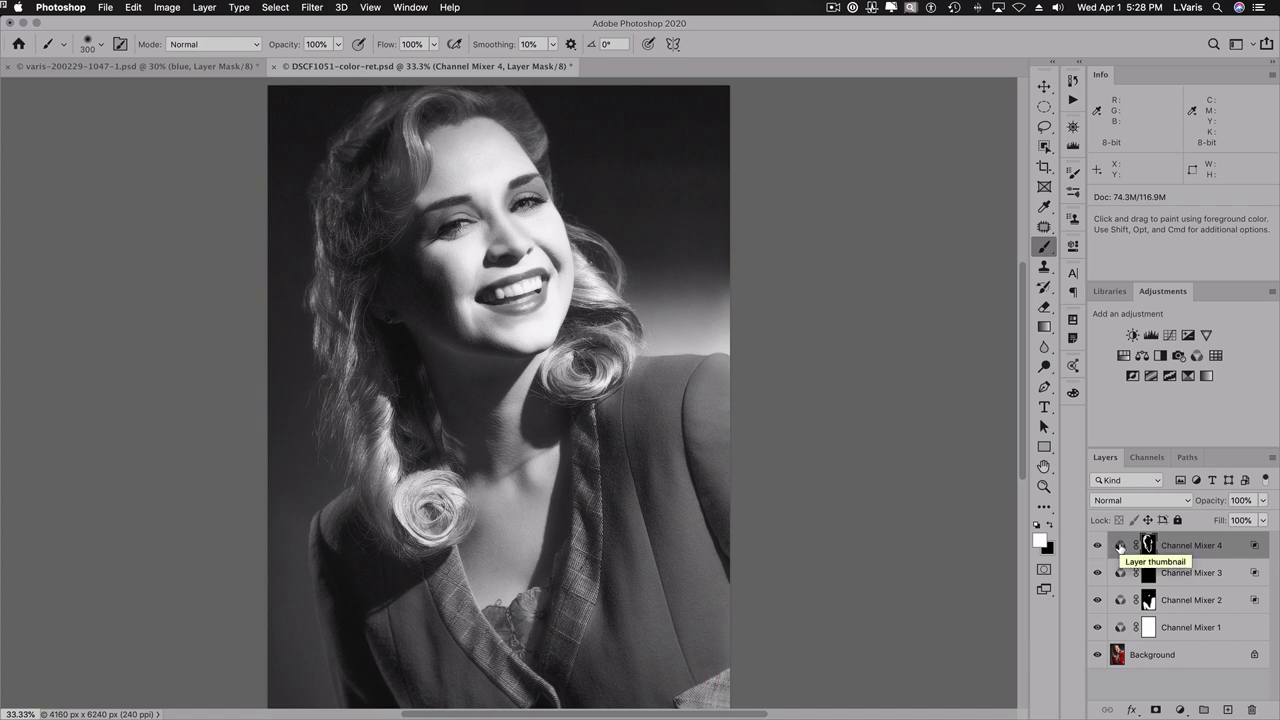
- Raise Channel Mixer 4's Red value to +141
{"action": "double_click", "coordinate": [1120, 545]}
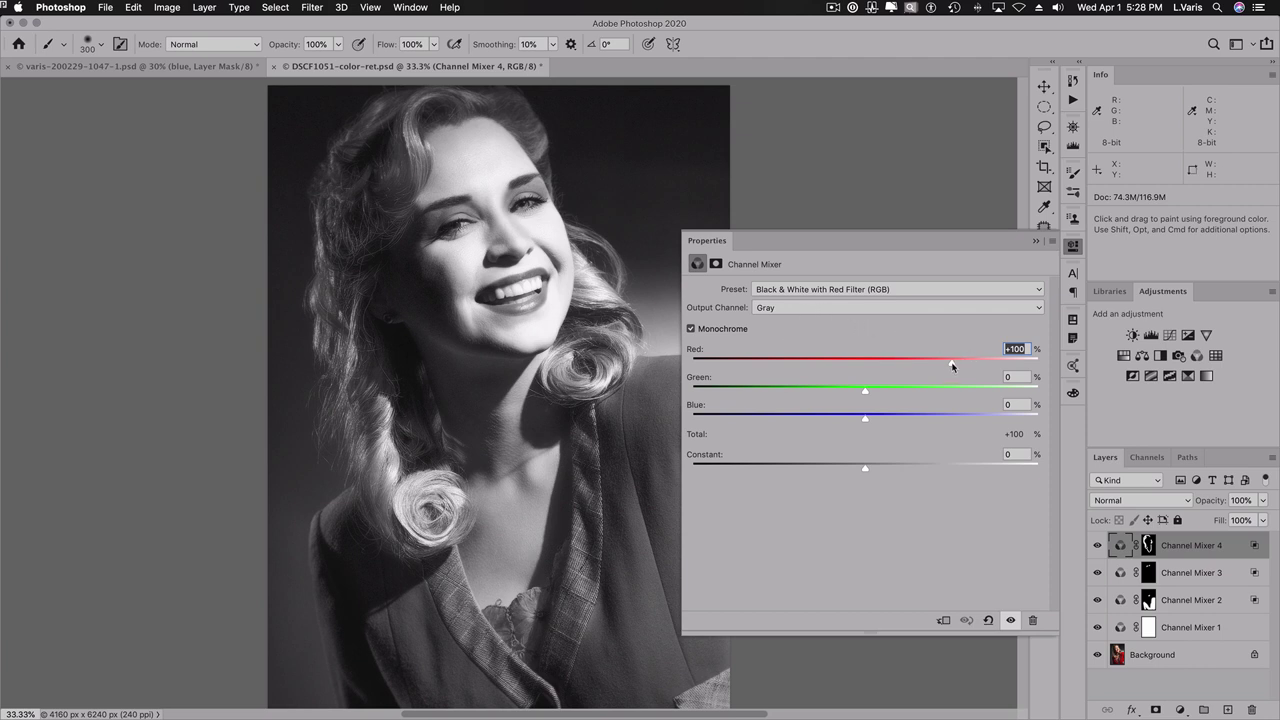
{"action": "left_click_drag", "start_coordinate": [951, 365], "coordinate": [990, 366]}
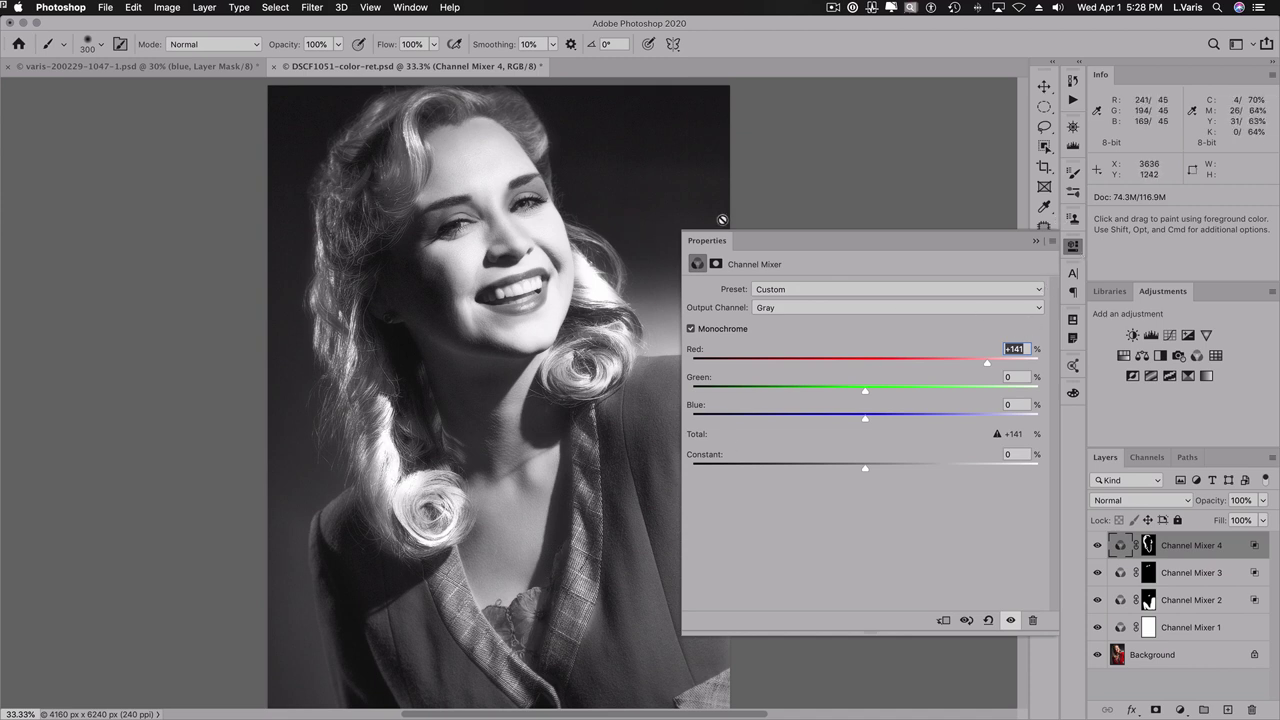
{"action": "left_click", "coordinate": [1073, 245]}
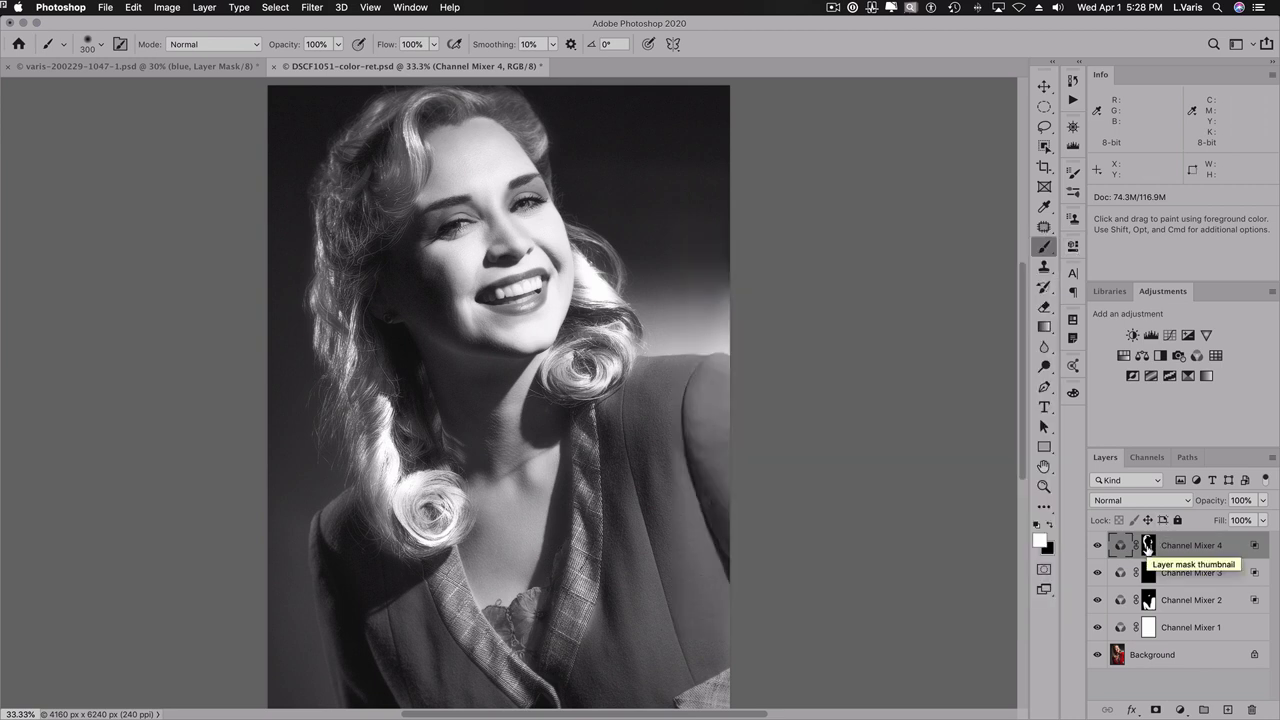
- Use black at 20% brush opacity on Channel Mixer 4's mask, then toggle the layer to check the hair
{"action": "left_click", "coordinate": [1148, 543]}
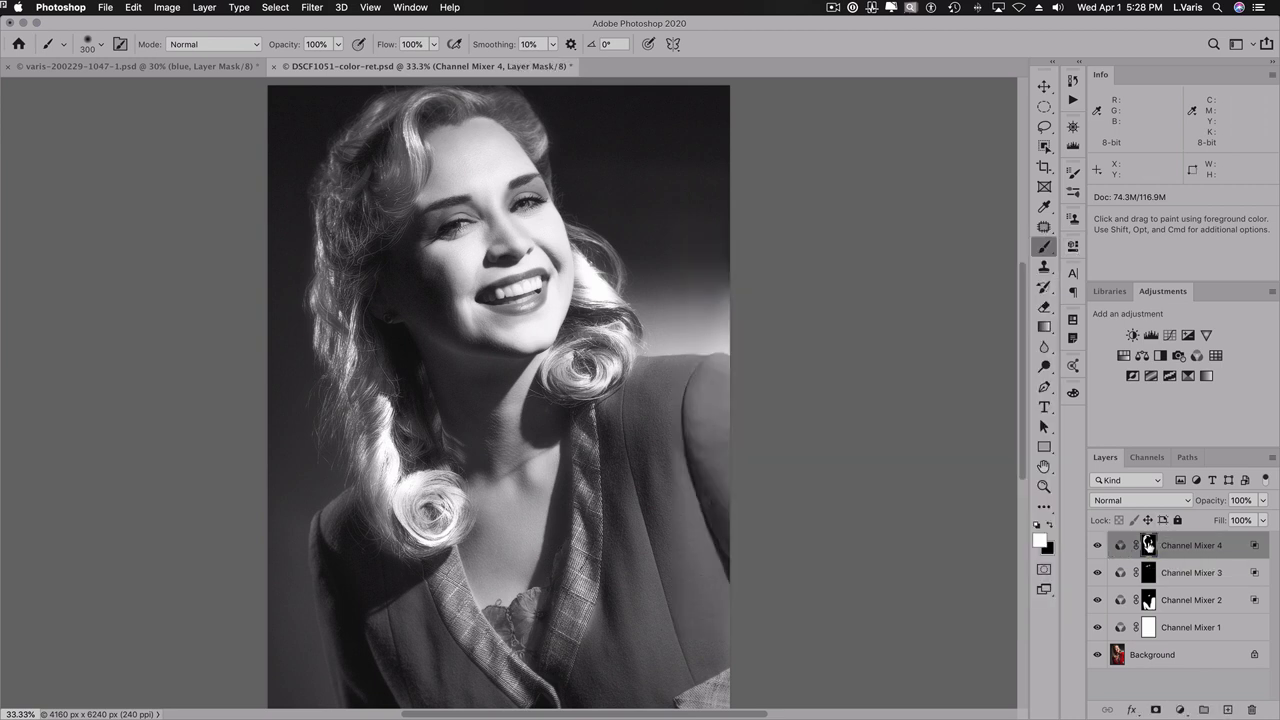
{"action": "left_click", "coordinate": [1049, 525]}
{"action": "key", "text": "2"}
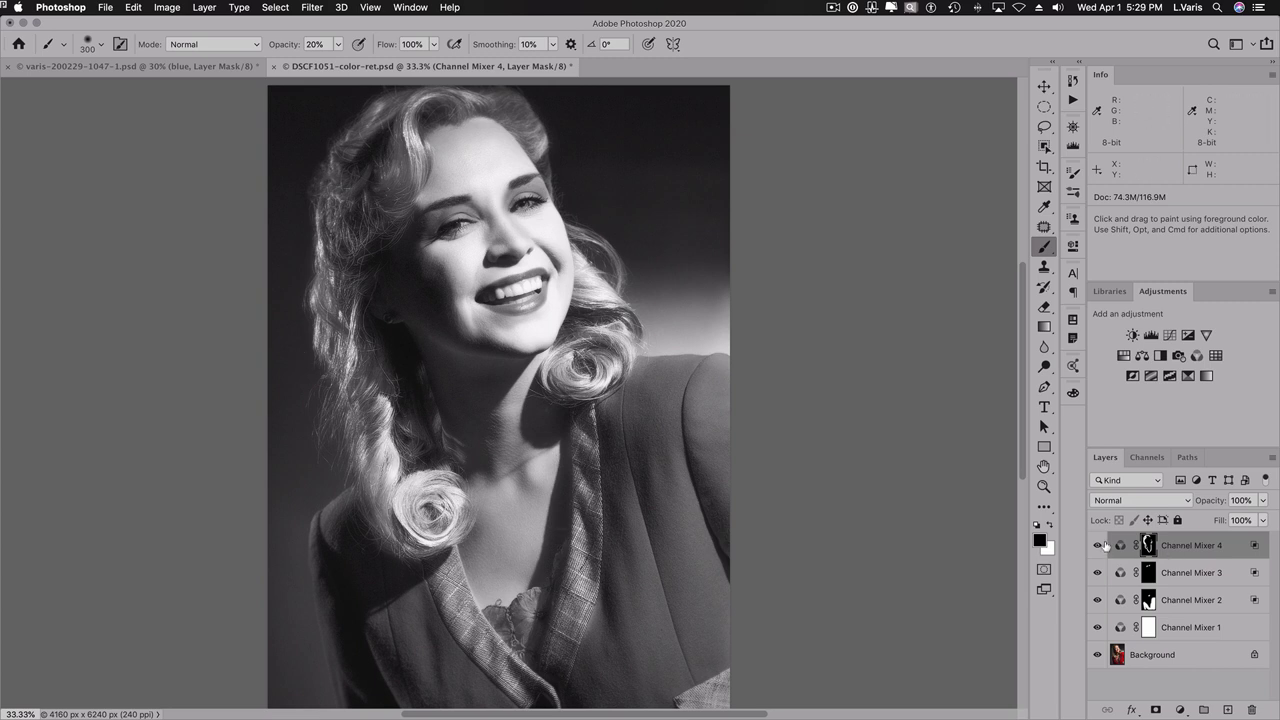
{"action": "left_click", "coordinate": [1098, 546]}
{"action": "left_click", "coordinate": [1098, 546]}
{"action": "left_click", "coordinate": [1098, 546]}
{"action": "left_click", "coordinate": [1098, 546]}
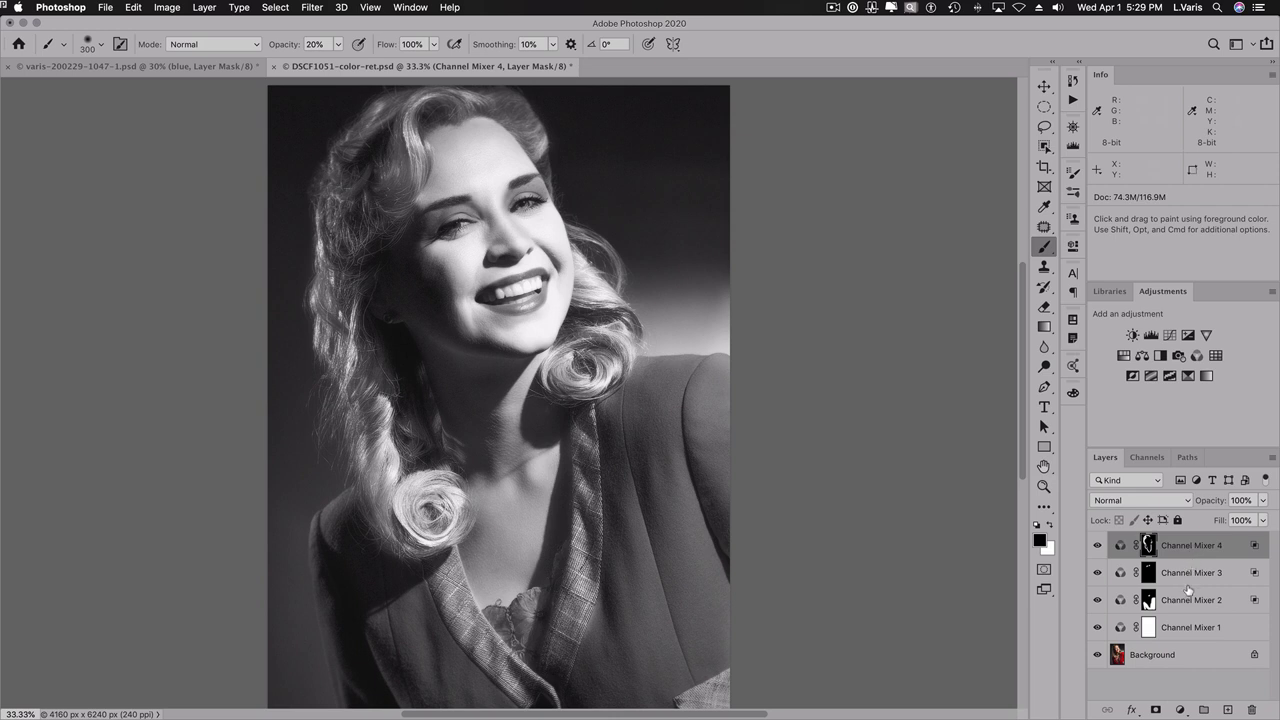
- Rename Channel Mixer 4 to 'red' and Channel Mixer 3 to 'blue'
{"action": "double_click", "coordinate": [1183, 545]}
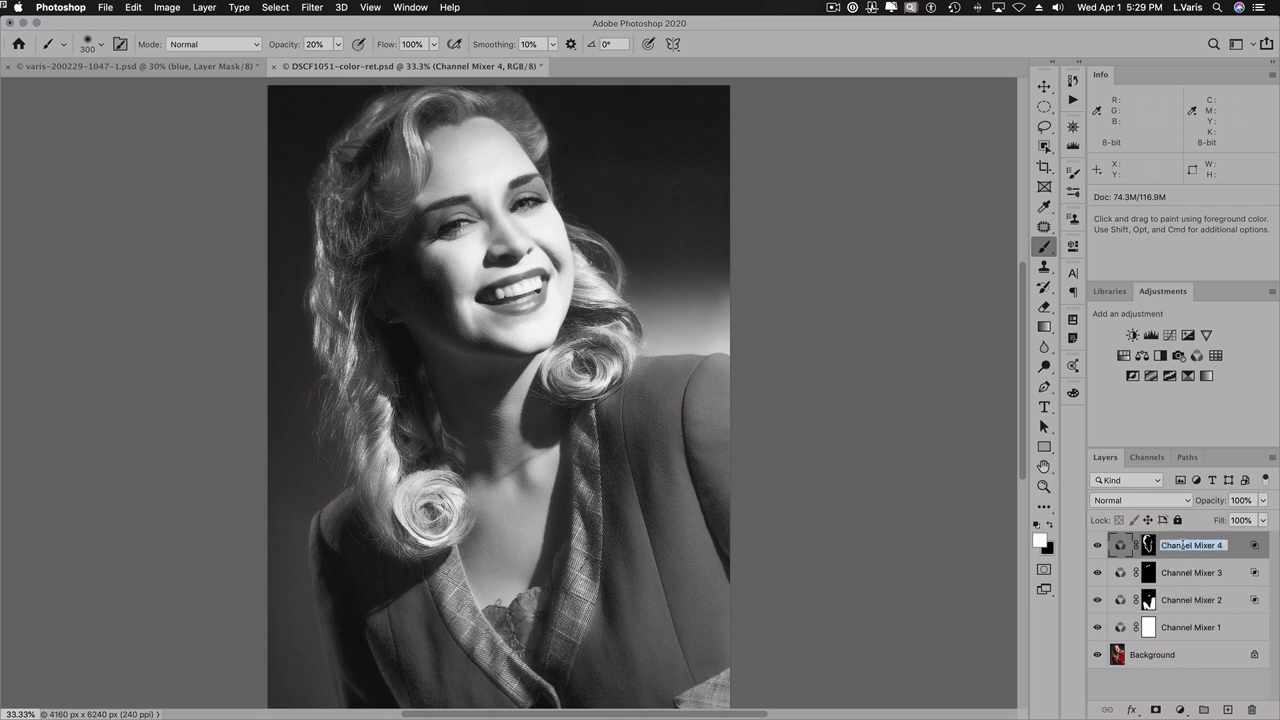
{"action": "type", "text": "red"}
{"action": "double_click", "coordinate": [1179, 570]}
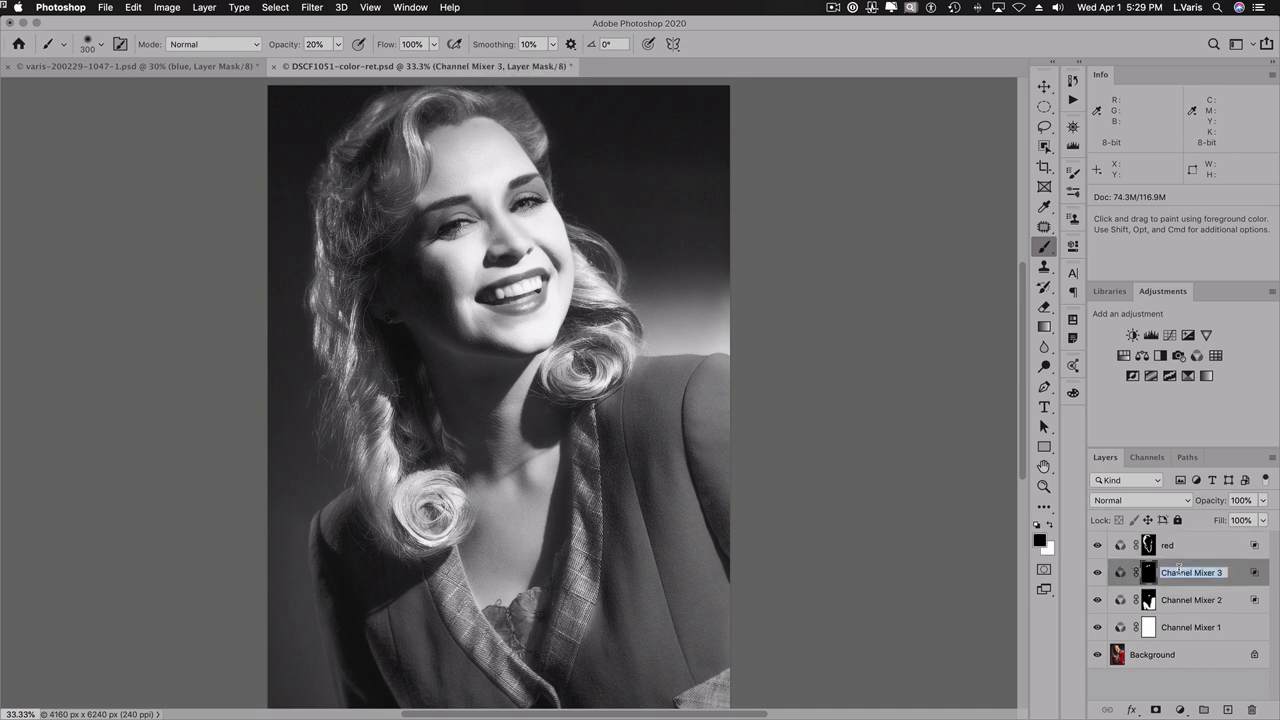
{"action": "type", "text": "blue"}
- Rename Channel Mixer 2 to 'green-red' and Channel Mixer 1 to 'red-green'
{"action": "double_click", "coordinate": [1183, 598]}
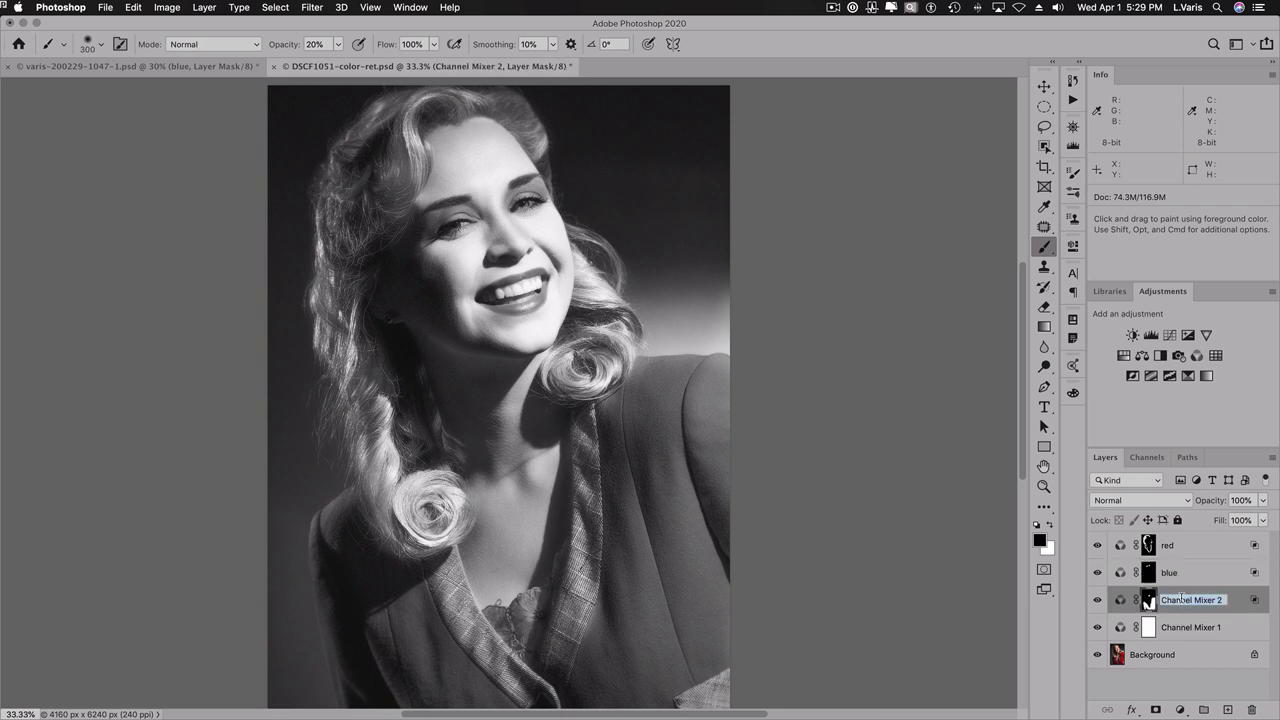
{"action": "type", "text": "green-red"}
{"action": "double_click", "coordinate": [1182, 626]}
{"action": "type", "text": "re"}
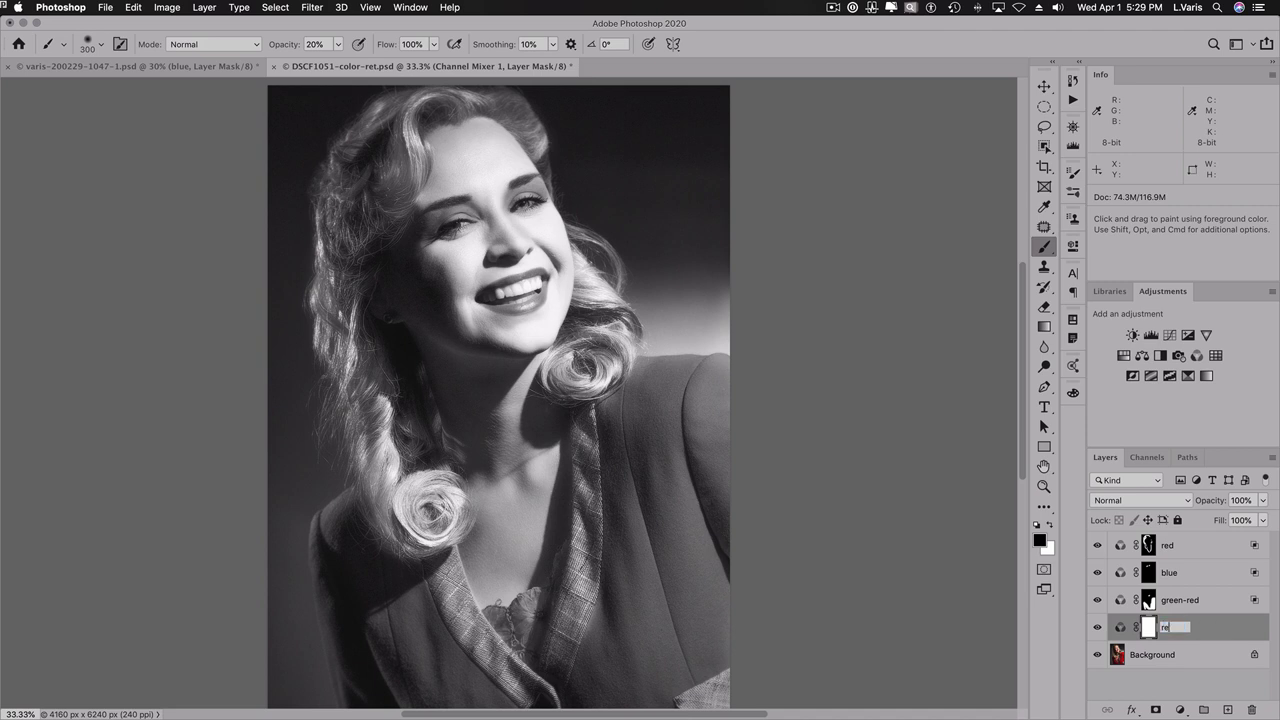
{"action": "type", "text": "d-green"}
{"action": "key", "text": "Return"}
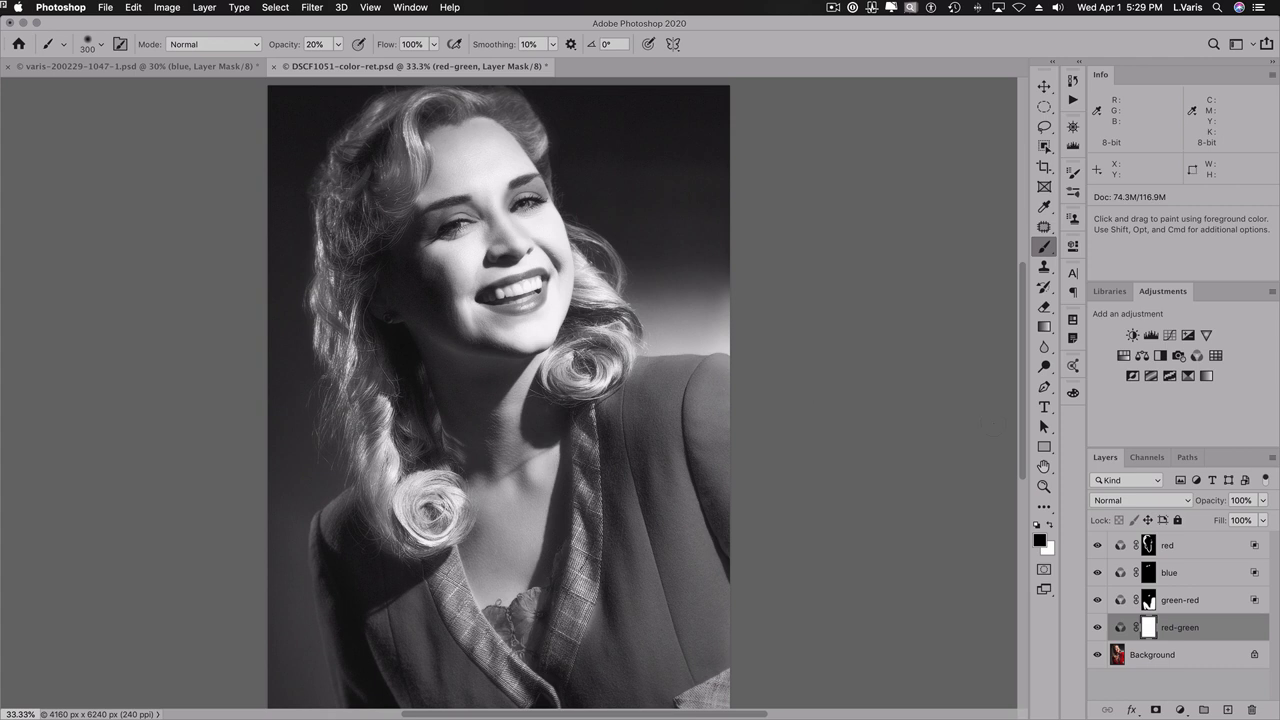
- Hide the red, blue, green-red and red-green layers in turn, then show them all again
{"action": "left_click", "coordinate": [1097, 546]}
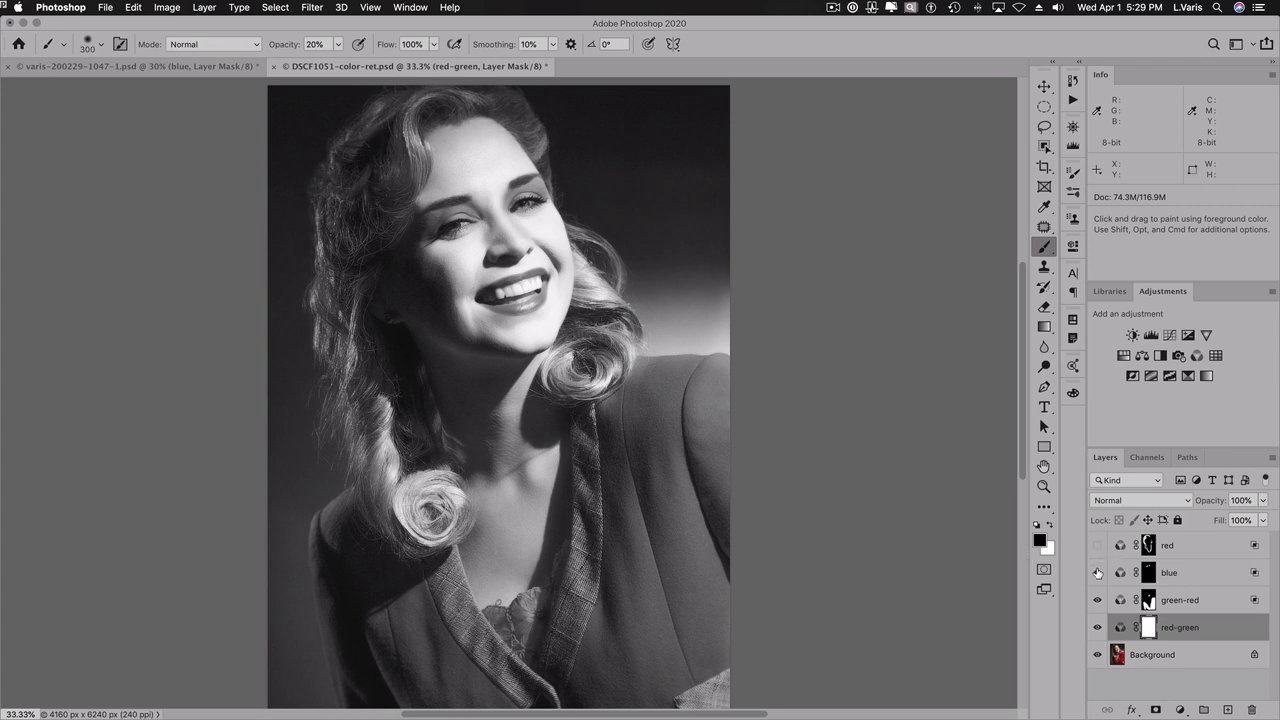
{"action": "left_click", "coordinate": [1097, 572]}
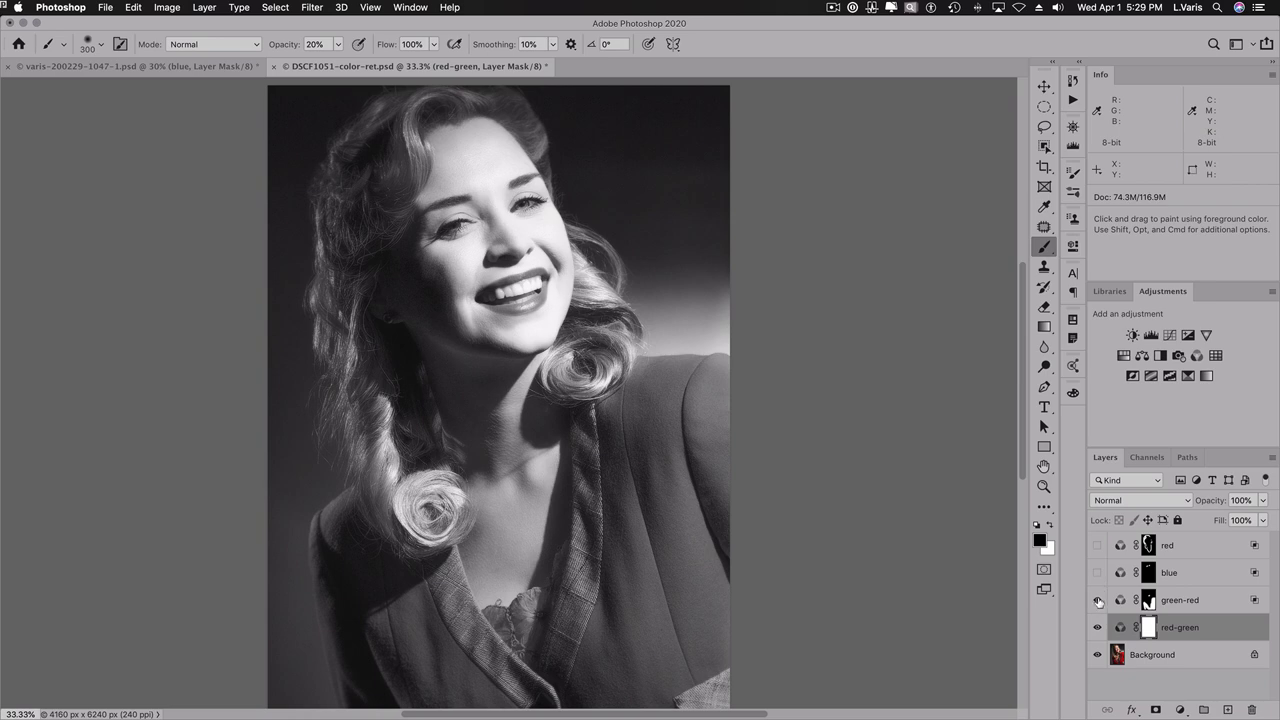
{"action": "left_click", "coordinate": [1097, 600]}
{"action": "left_click", "coordinate": [1097, 627]}
{"action": "left_click", "coordinate": [1097, 627]}
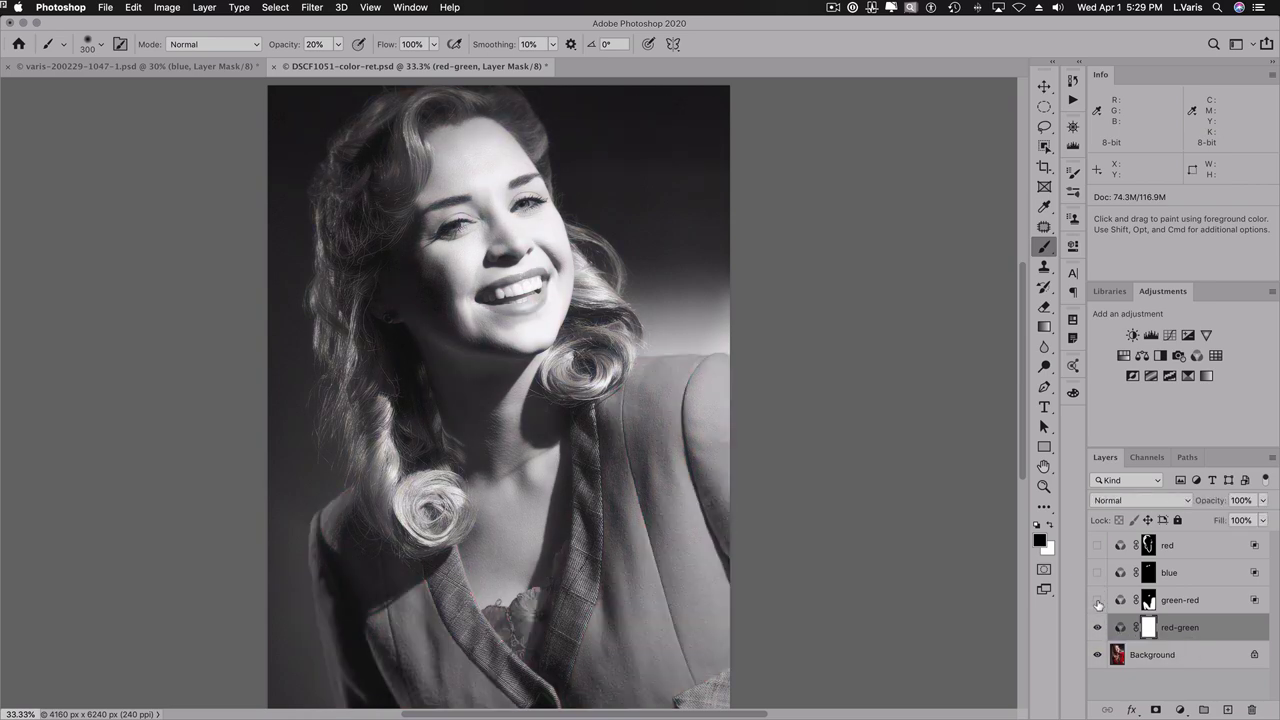
{"action": "left_click", "coordinate": [1097, 600]}
{"action": "left_click", "coordinate": [1097, 573]}
{"action": "left_click", "coordinate": [1097, 545]}
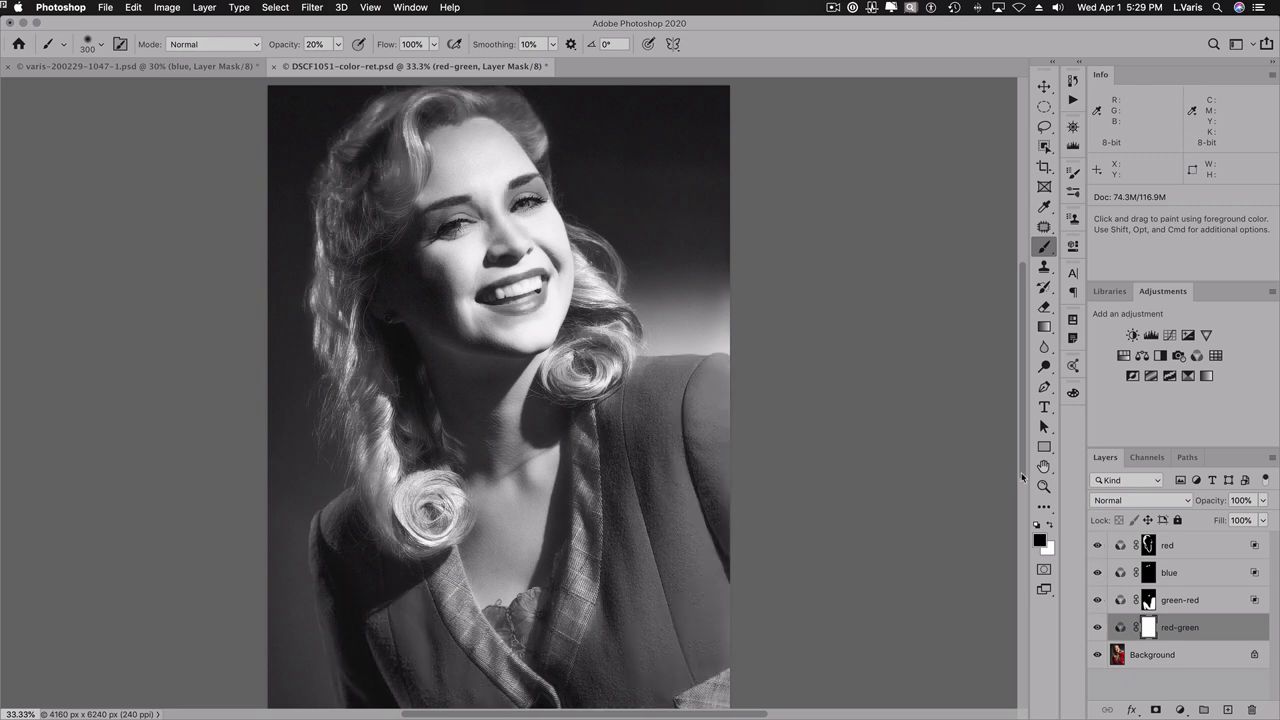
- In the blonde portrait, toggle its blue and red layers off and on, then return to DSCF1051-color-ret.psd
{"action": "left_click", "coordinate": [123, 67]}
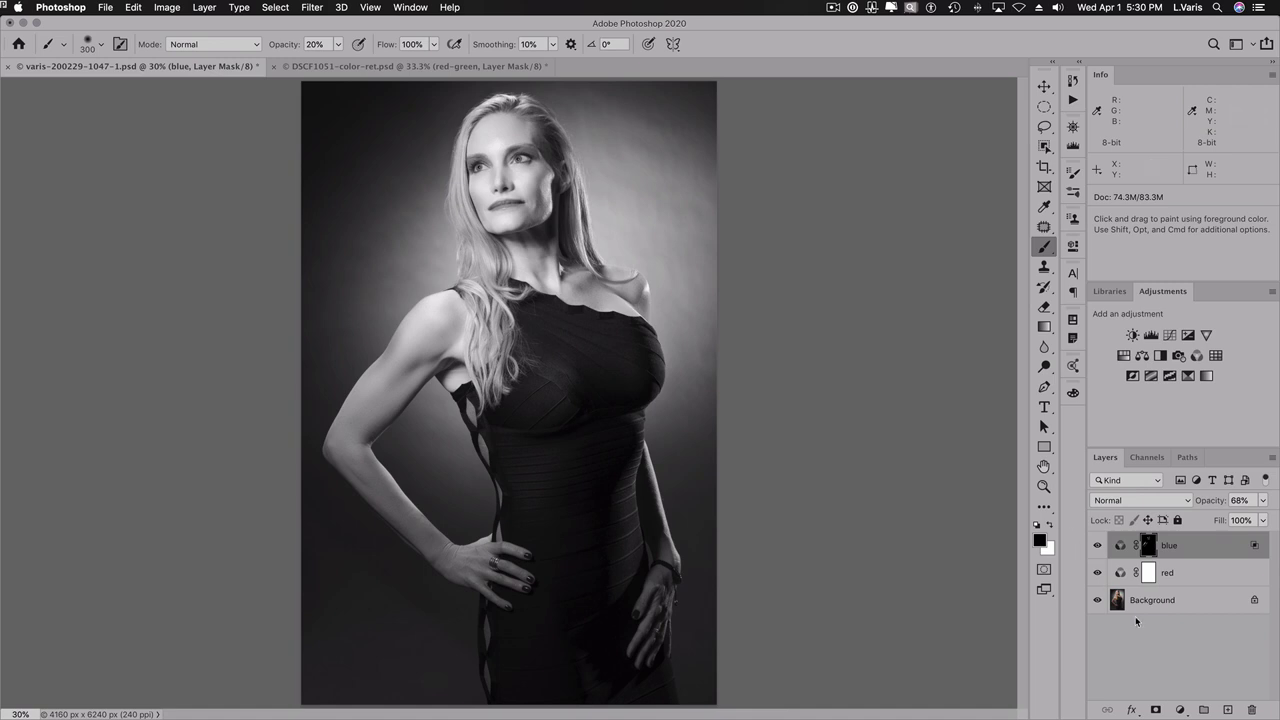
{"action": "left_click", "coordinate": [1097, 545]}
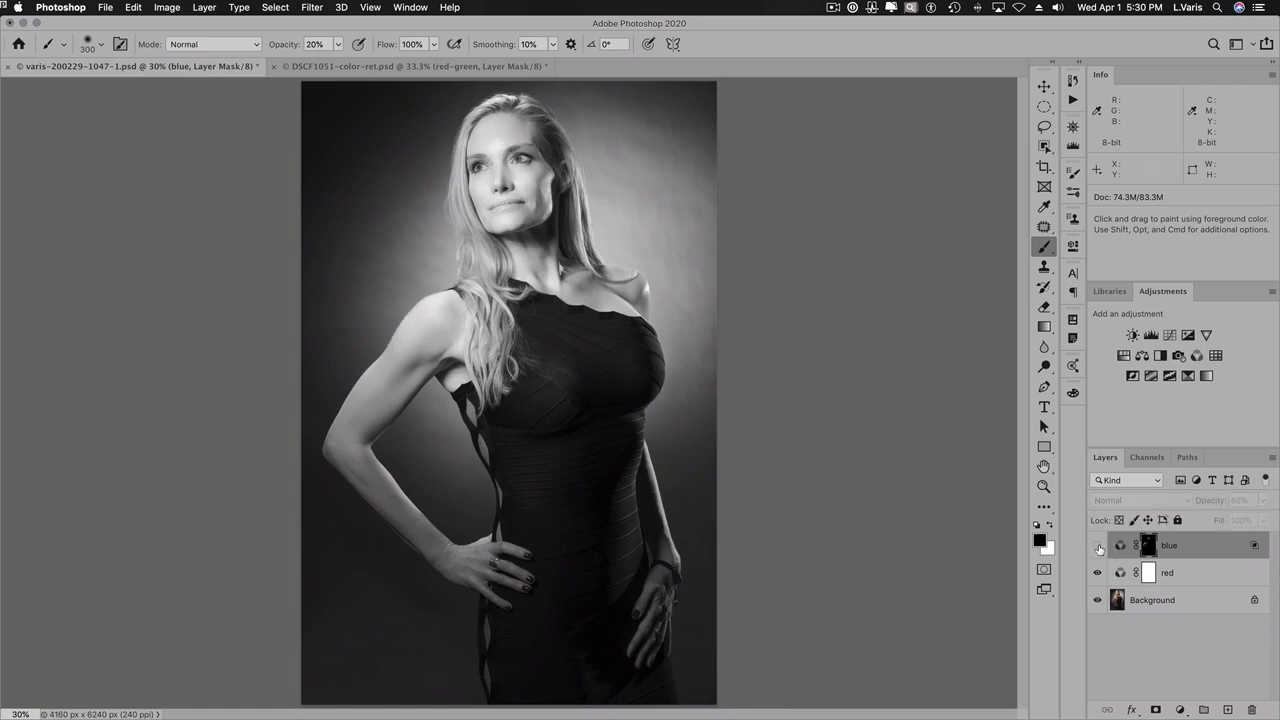
{"action": "left_click", "coordinate": [1097, 572]}
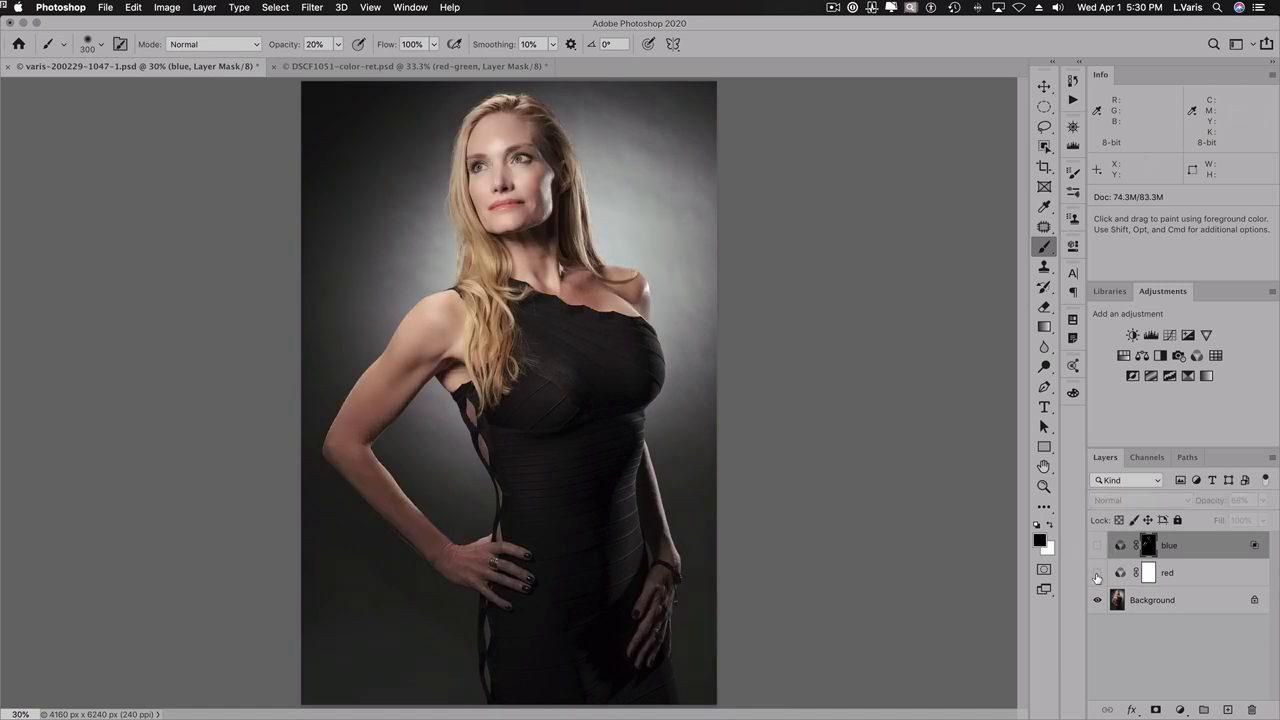
{"action": "left_click", "coordinate": [1097, 572]}
{"action": "left_click", "coordinate": [1097, 545]}
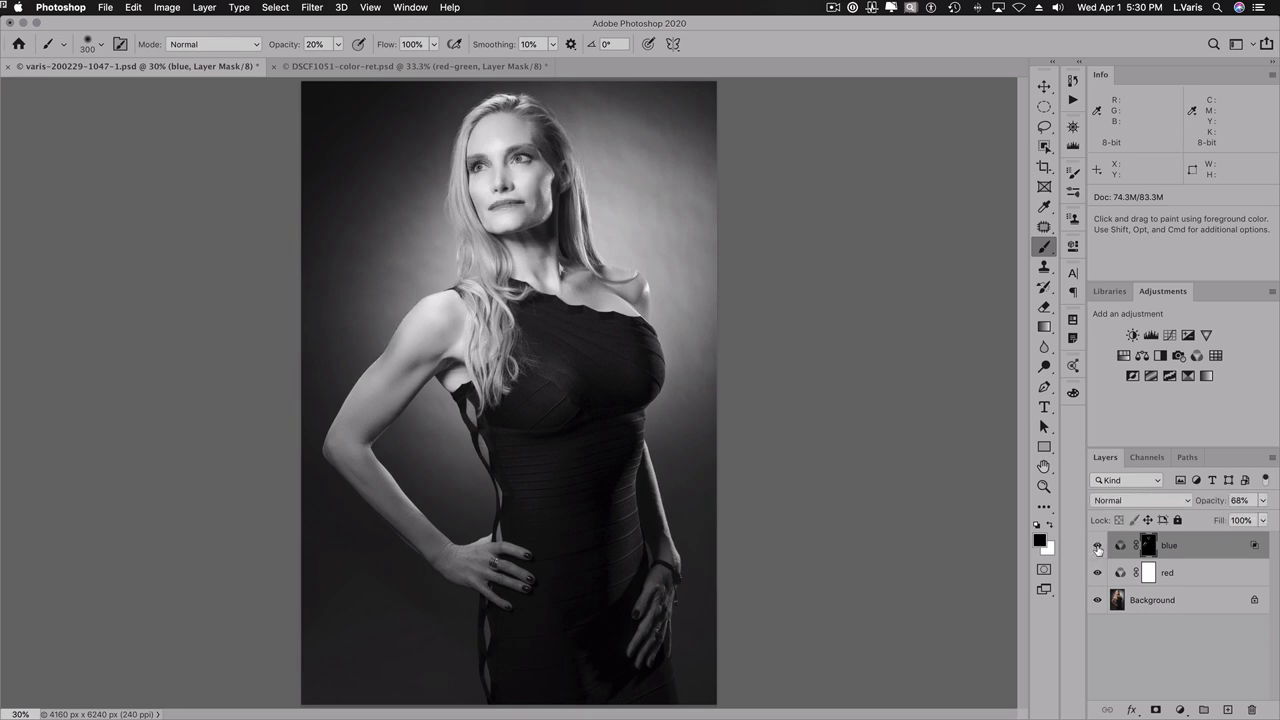
{"action": "left_click", "coordinate": [388, 66]}
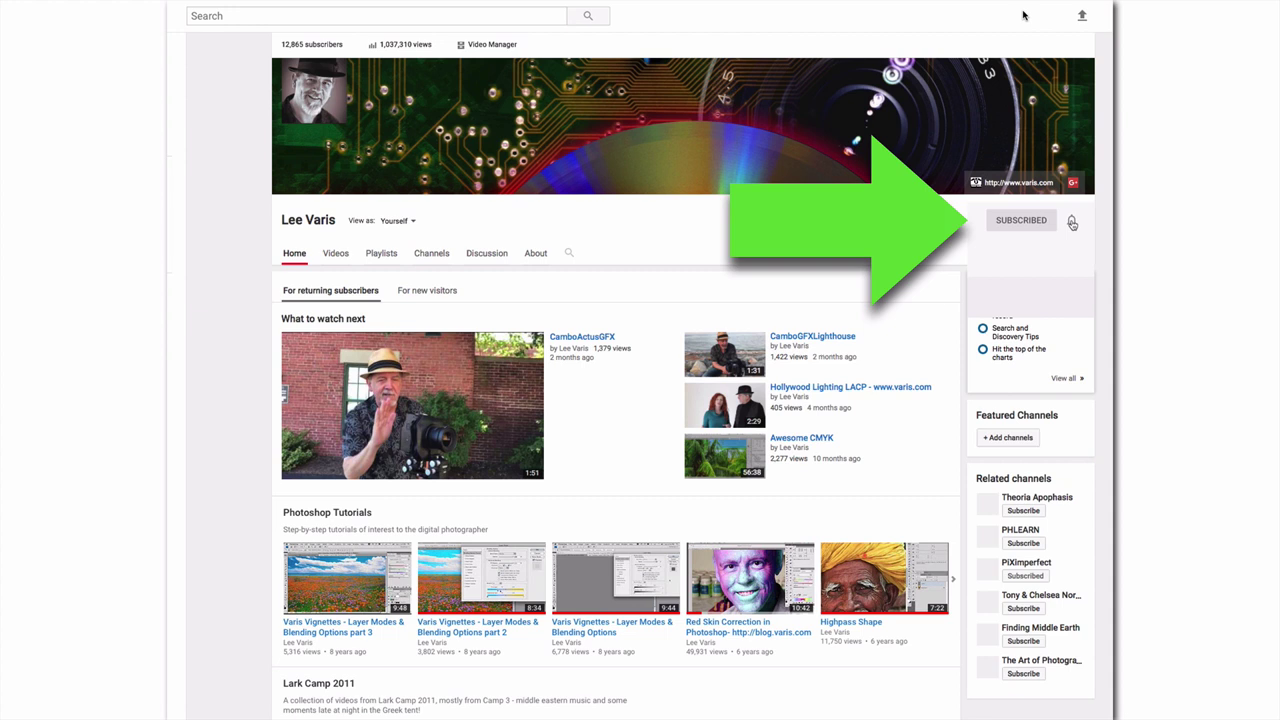
- Set the channel's notification bell to All
{"action": "left_click", "coordinate": [1072, 222]}
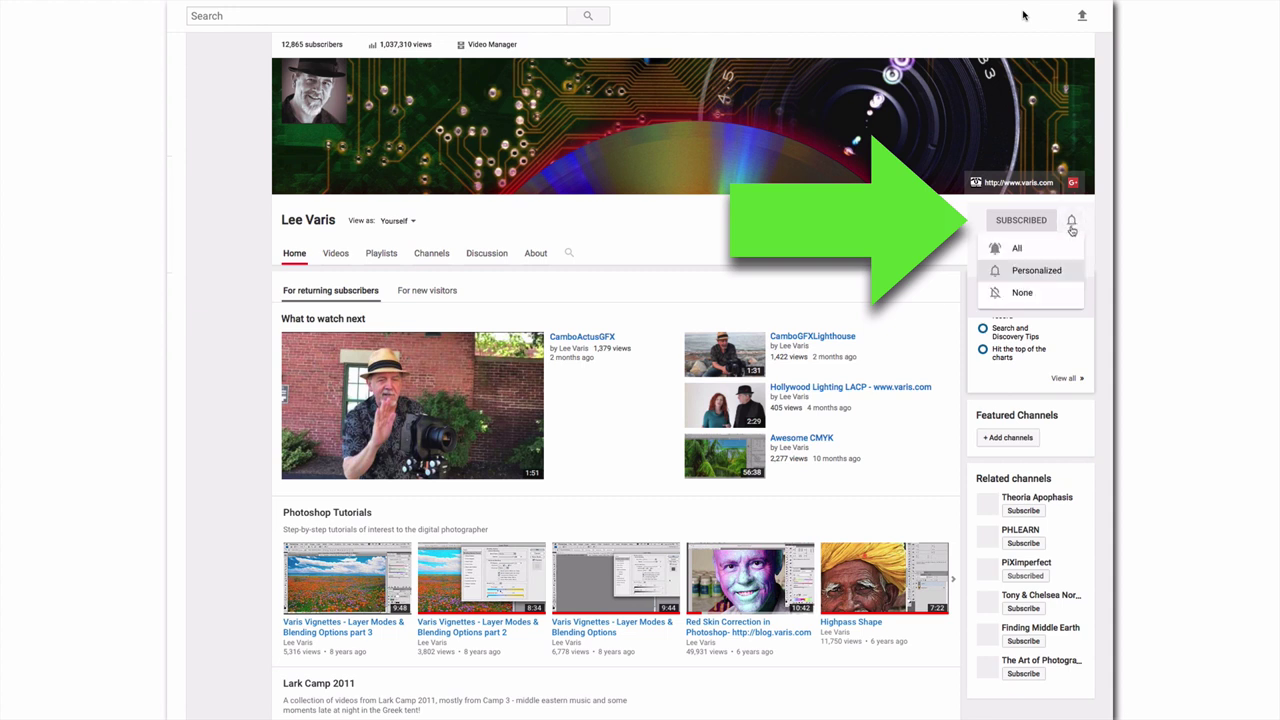
{"action": "left_click", "coordinate": [994, 249]}
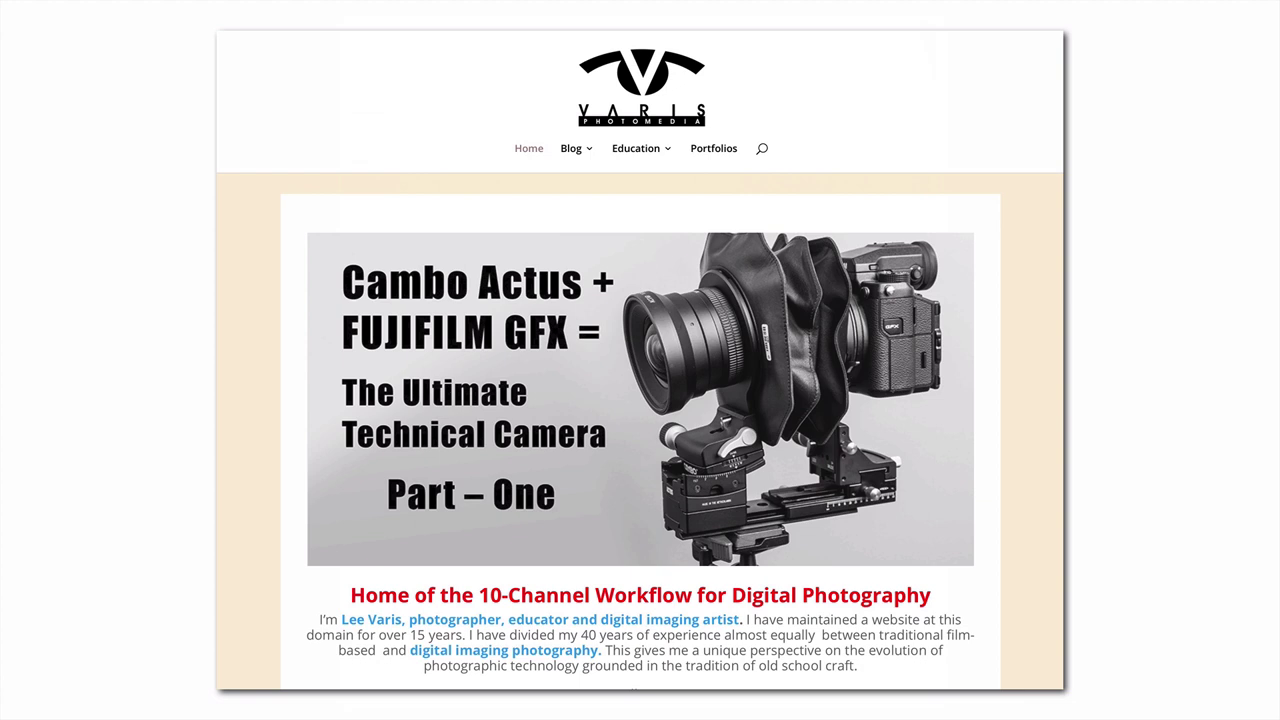
- Go to Education > Online Courses in the site menu
{"action": "mouse_move", "coordinate": [636, 148]}
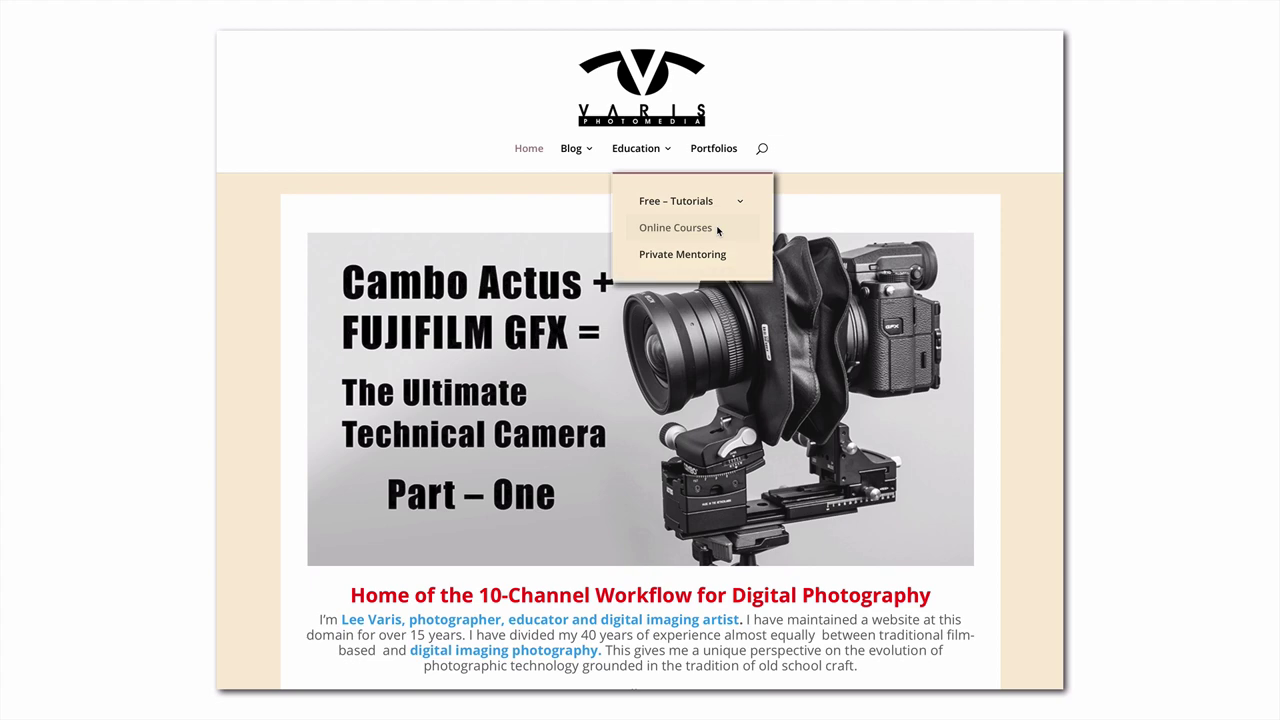
{"action": "left_click", "coordinate": [717, 230]}
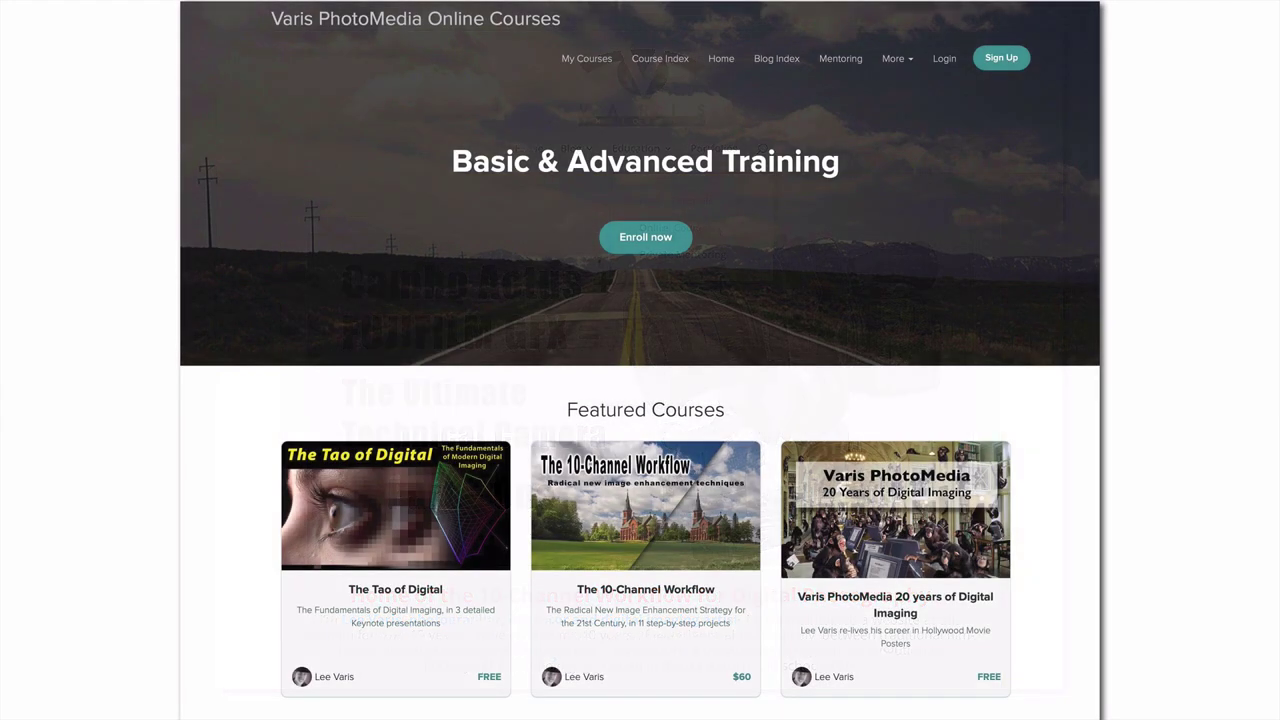